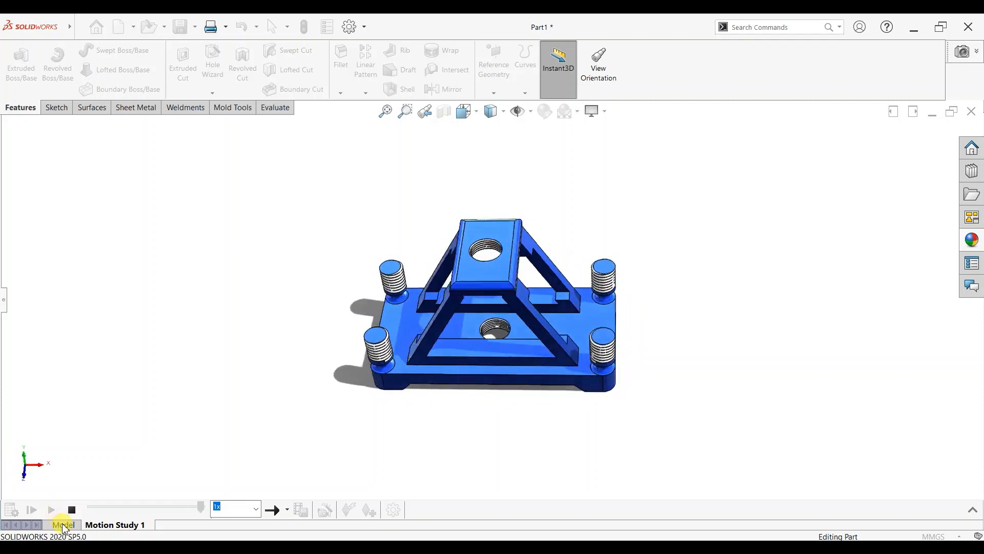
click(64, 525)
mouse_move(513, 287)
middle_down()
mouse_move(593, 393)
mouse_move(621, 459)
mouse_move(590, 381)
mouse_move(662, 248)
mouse_move(632, 301)
mouse_move(667, 359)
mouse_move(677, 305)
mouse_move(670, 330)
mouse_move(577, 336)
mouse_move(538, 391)
mouse_move(621, 318)
mouse_move(694, 337)
mouse_move(688, 325)
mouse_move(702, 361)
middle_up()
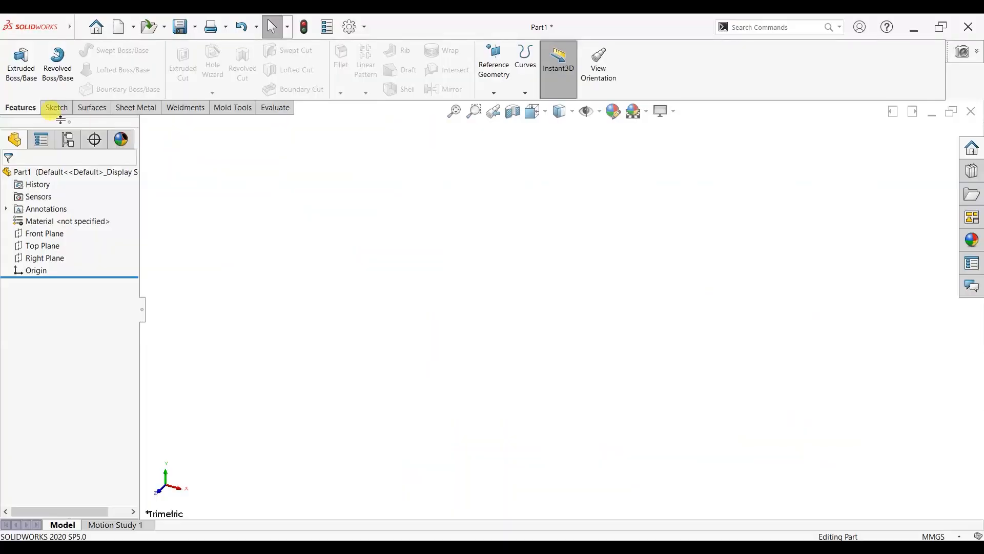
Start a sketch on the Top Plane and draw a center rectangle about 210 by 85 mm centred on the origin.
click(55, 107)
click(16, 59)
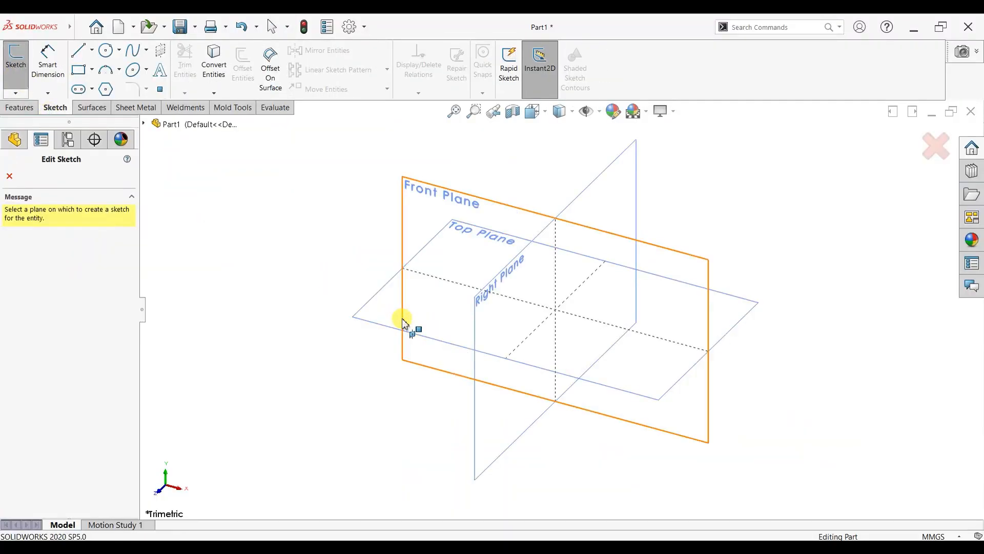
click(402, 322)
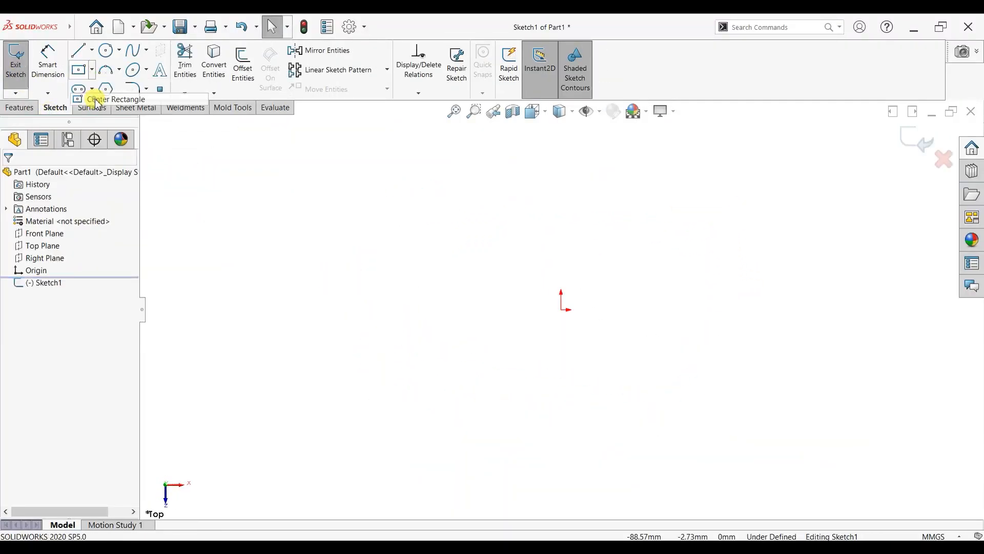
click(97, 100)
click(563, 310)
click(768, 394)
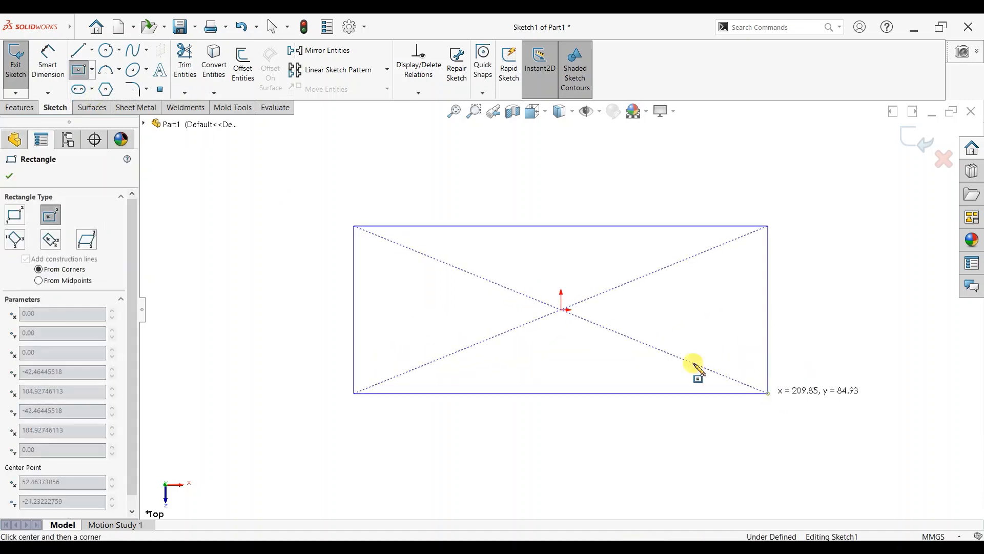
Dimension the rectangle to 200 mm wide and 100 mm high.
click(48, 58)
click(585, 226)
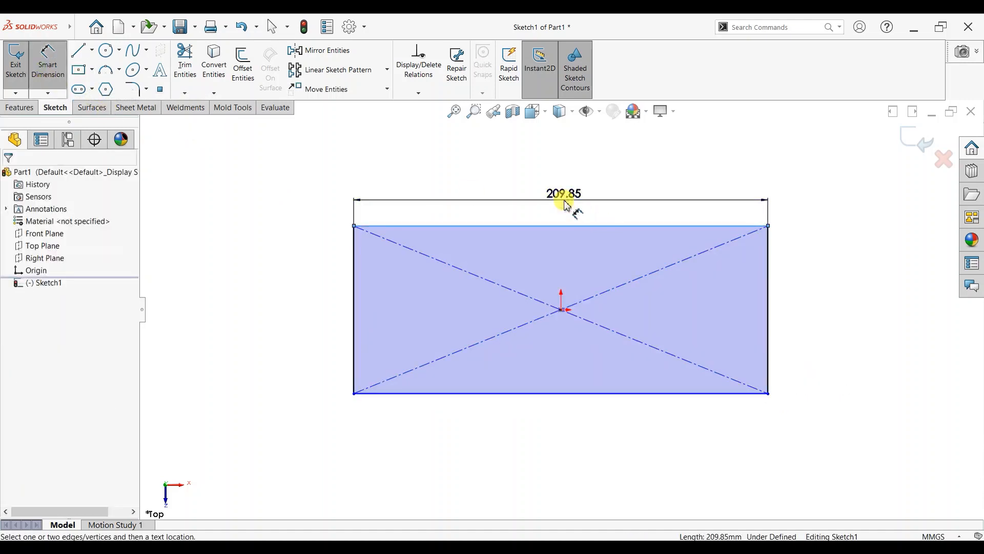
click(567, 205)
text(200)
key(Return)
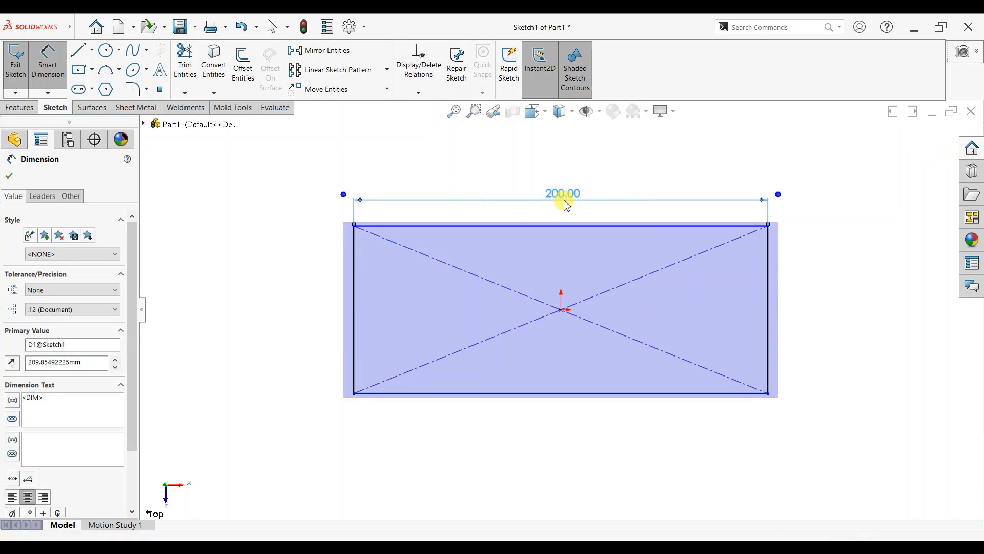
click(353, 292)
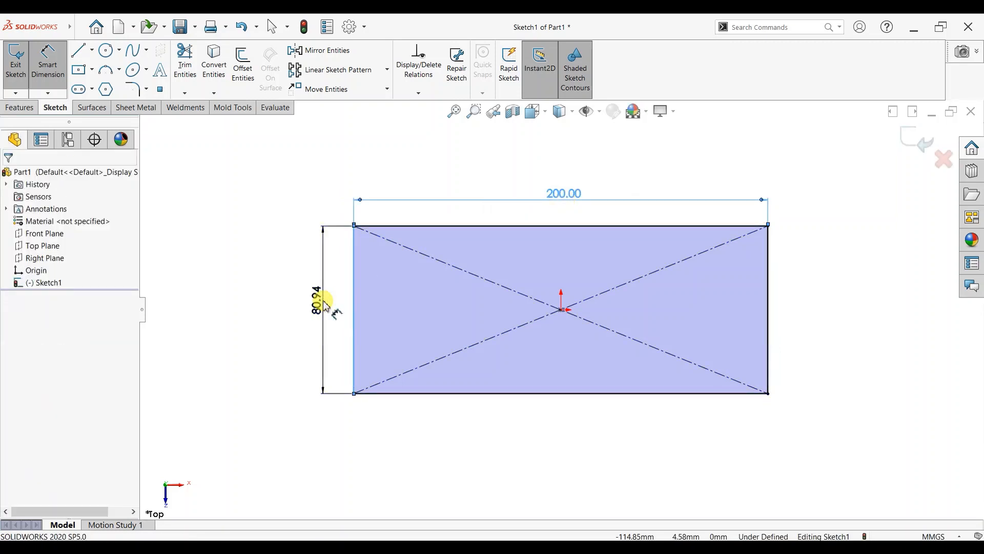
click(325, 302)
text(1)
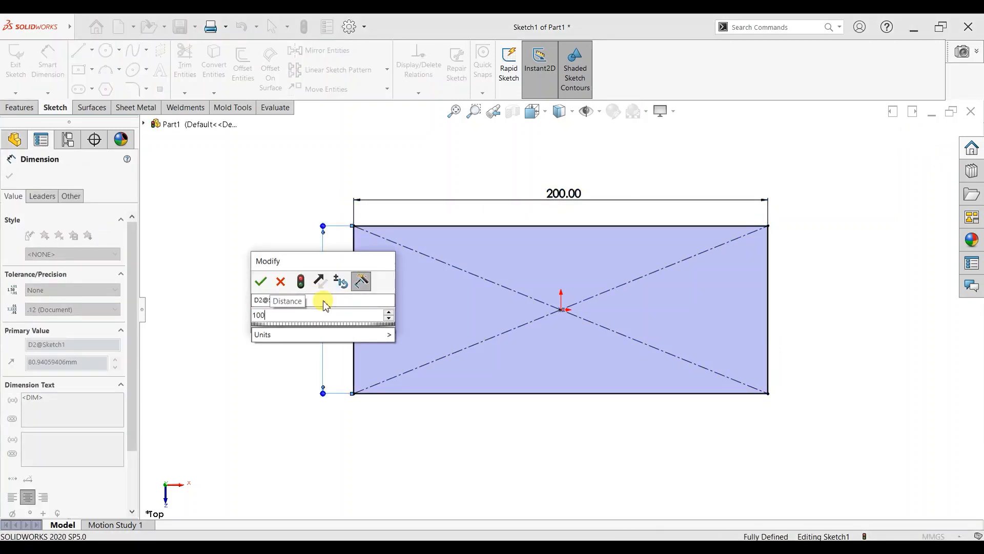
text(00)
key(Return)
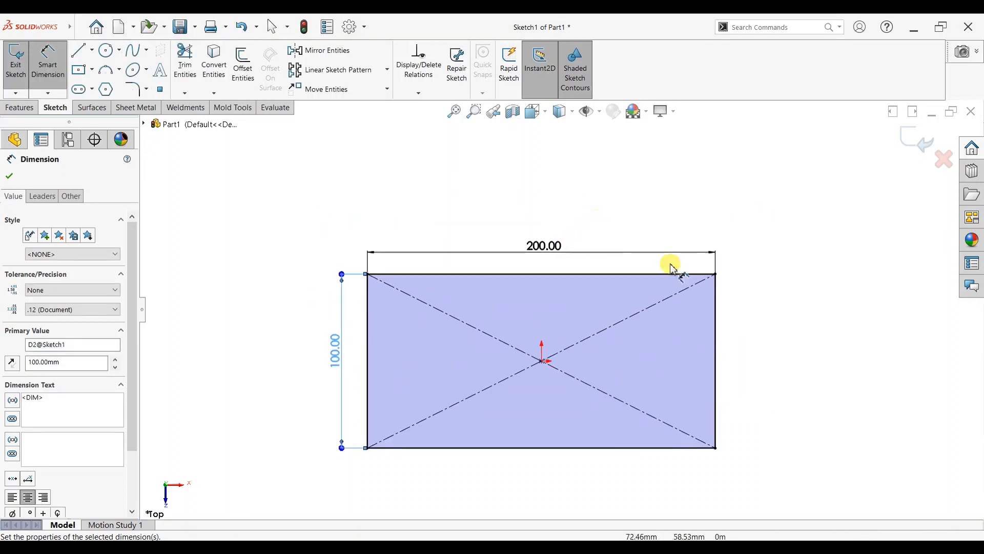
click(9, 176)
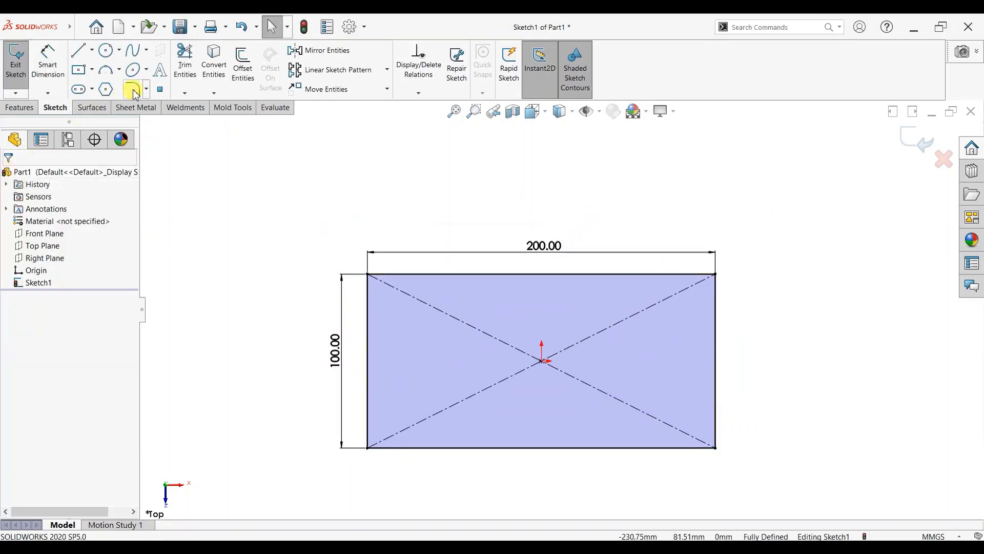
Round all four corners of the rectangle with 10 mm sketch fillets.
mouse_move(728, 216)
mouse_down()
mouse_move(354, 517)
mouse_move(346, 502)
mouse_up()
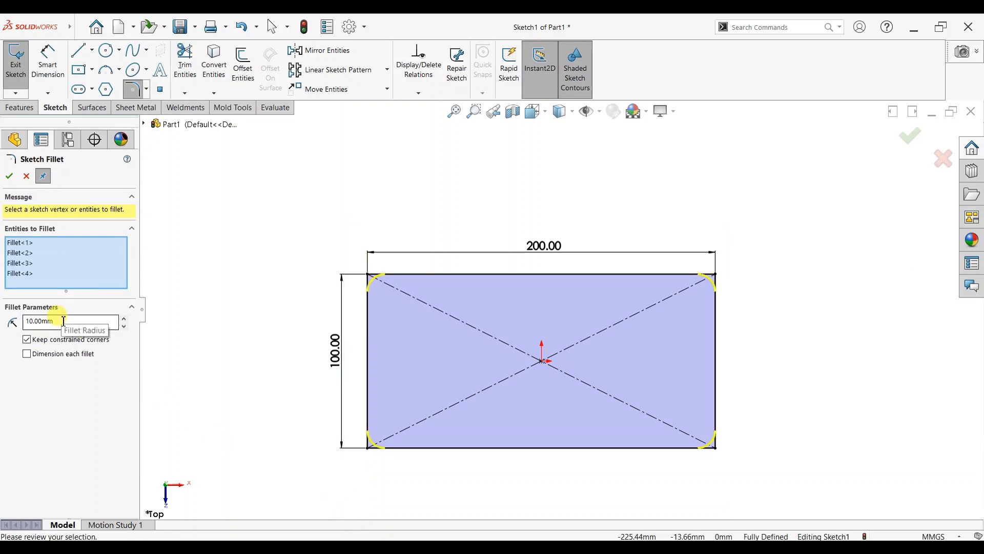
click(9, 177)
click(10, 177)
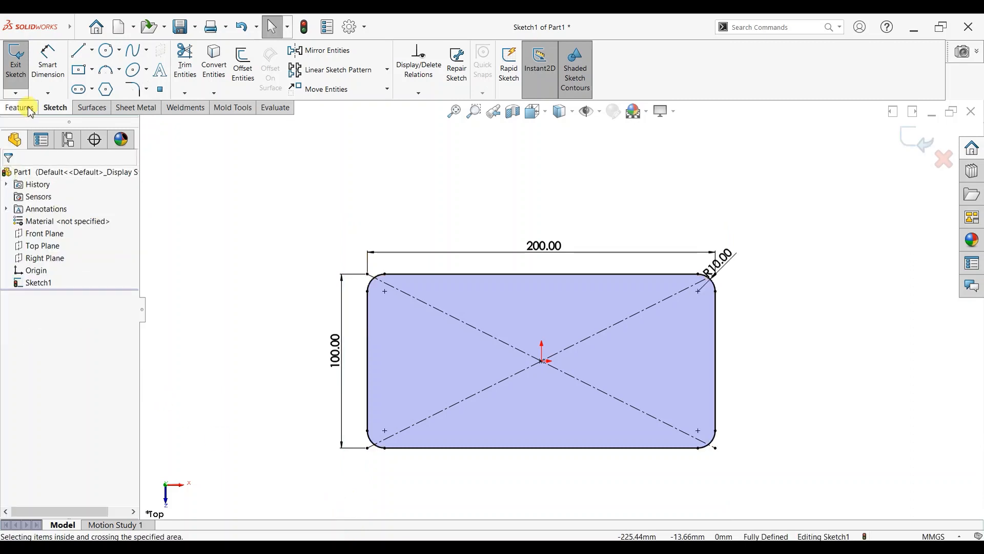
Extrude the rounded rectangle profile as a blind boss 20 mm deep.
click(26, 109)
click(17, 72)
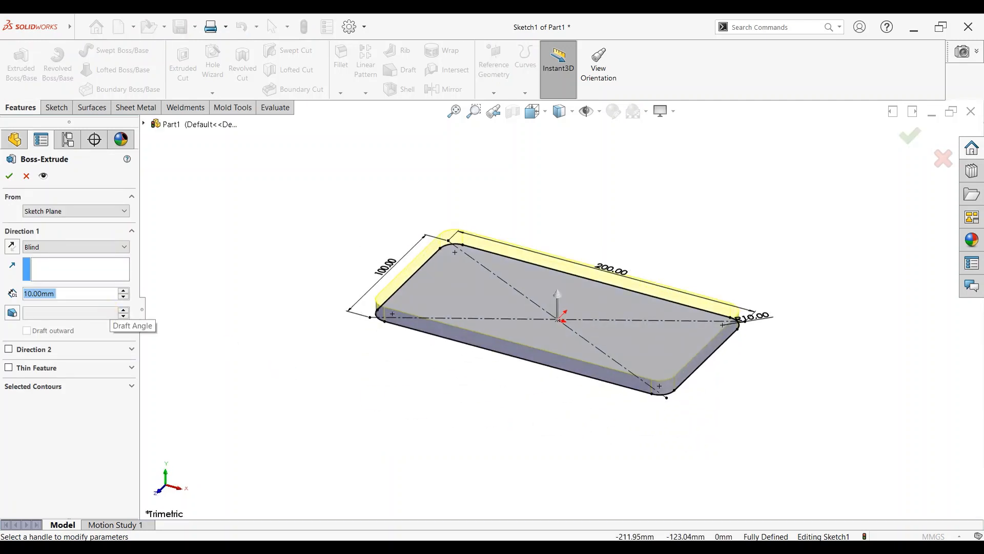
text(20)
key(Return)
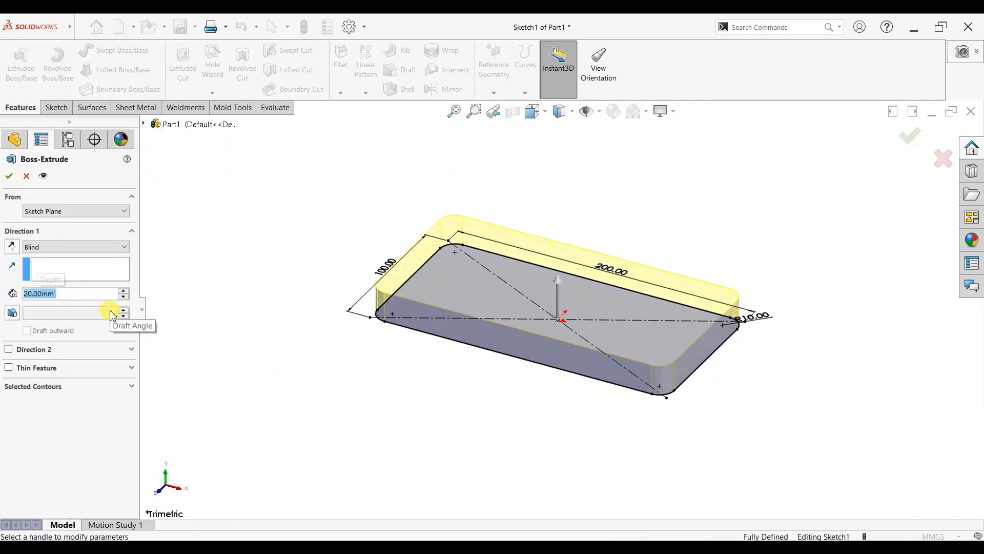
click(11, 178)
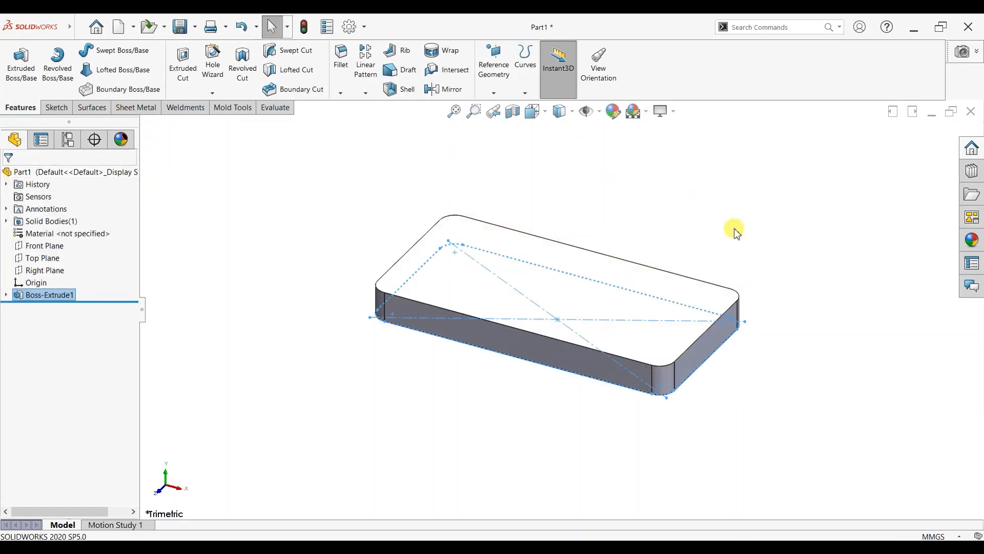
Sketch a circle of about 4.5 mm radius on the plate's top face, concentric with the upper-left corner rounding.
click(487, 276)
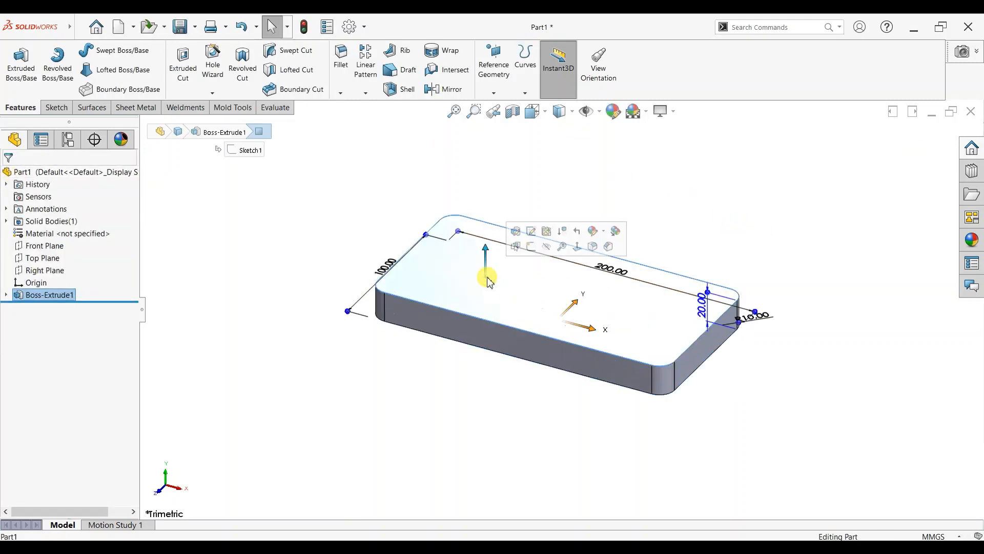
click(533, 254)
key(ctrl+8)
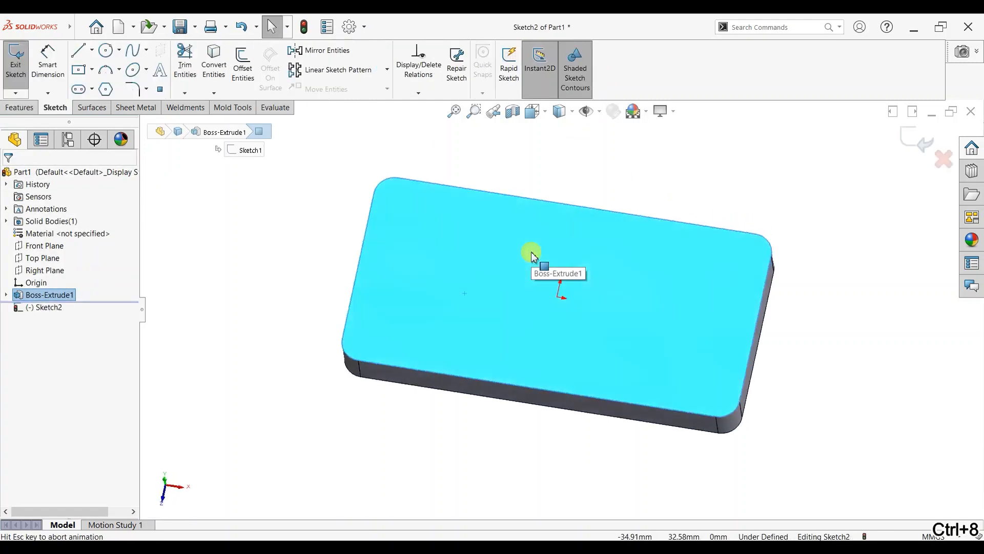
click(106, 52)
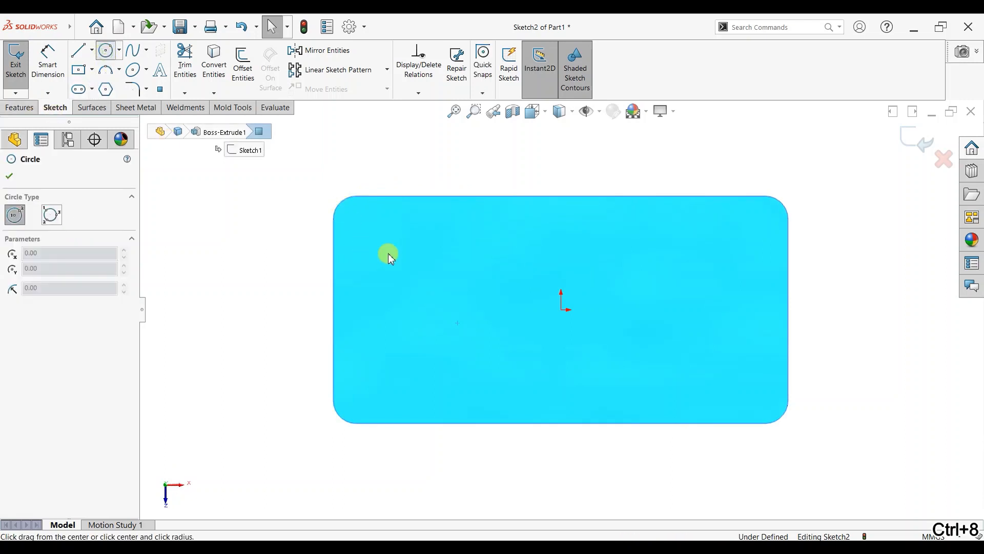
click(357, 221)
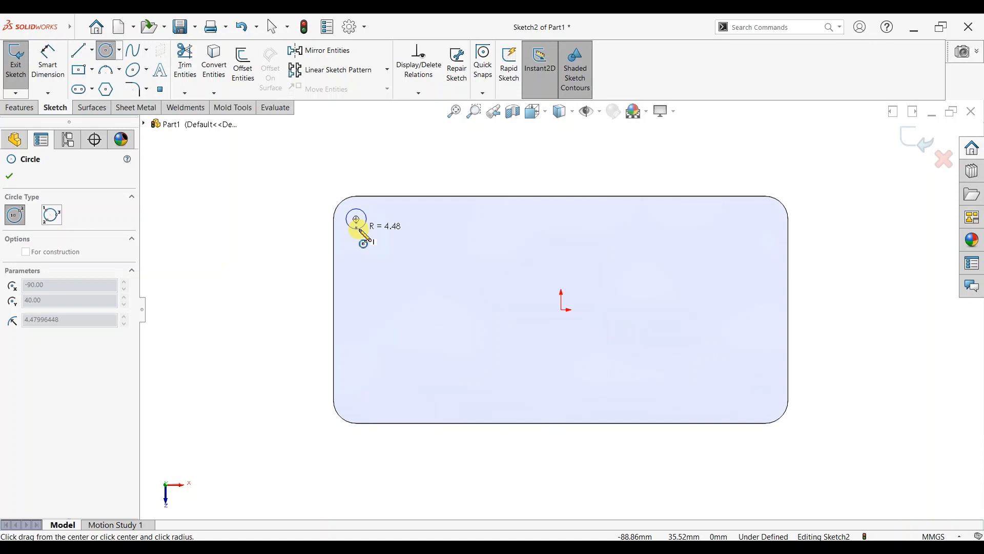
click(365, 237)
right_click(370, 150)
click(378, 152)
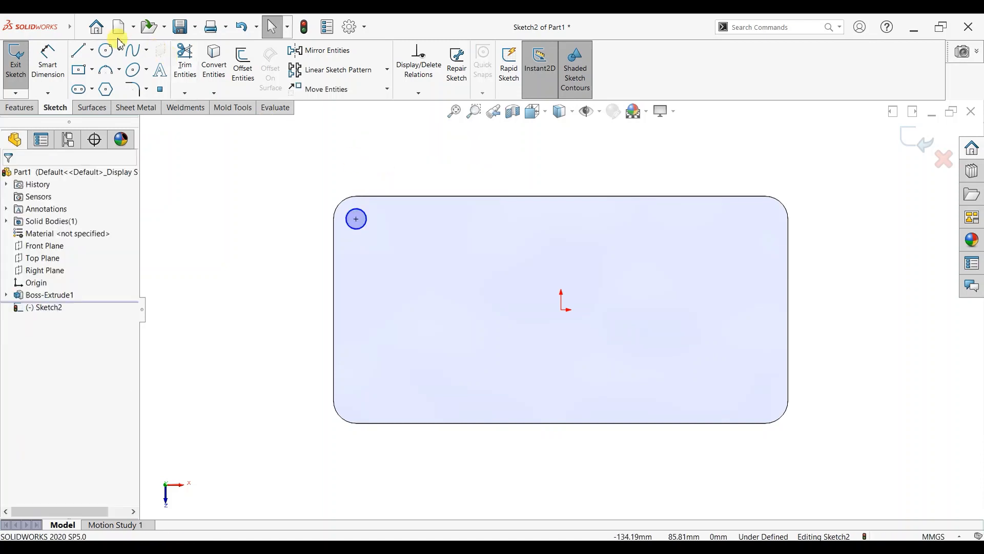
Draw a vertical centerline from the plate's upper edge midpoint to the origin and a horizontal one from there to the left edge midpoint.
click(92, 50)
click(105, 77)
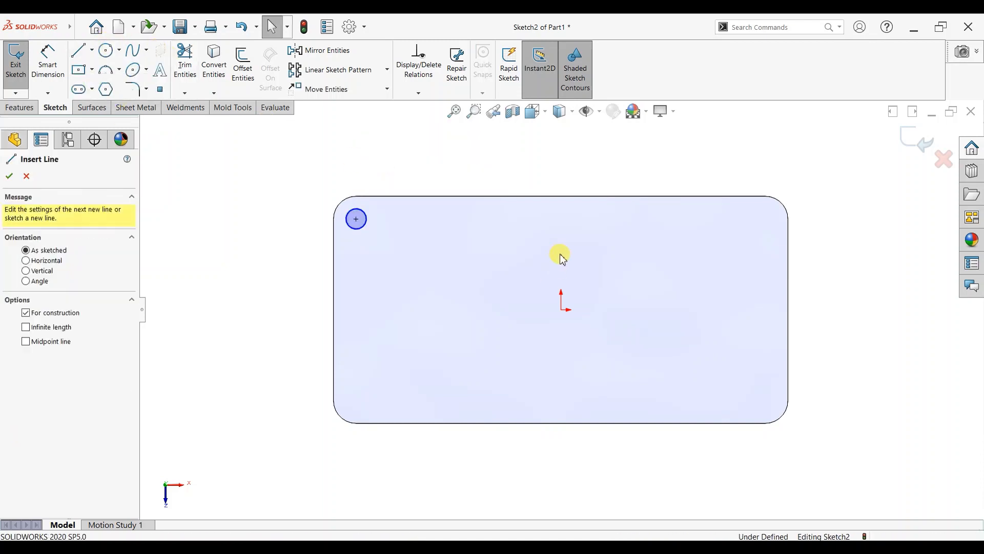
click(561, 196)
click(561, 310)
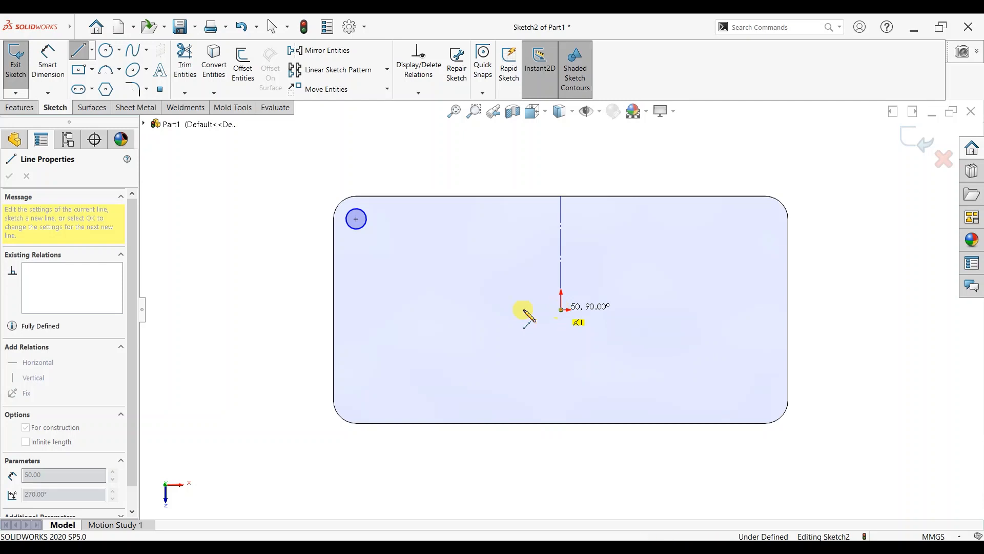
click(334, 310)
key(Escape)
key(Escape)
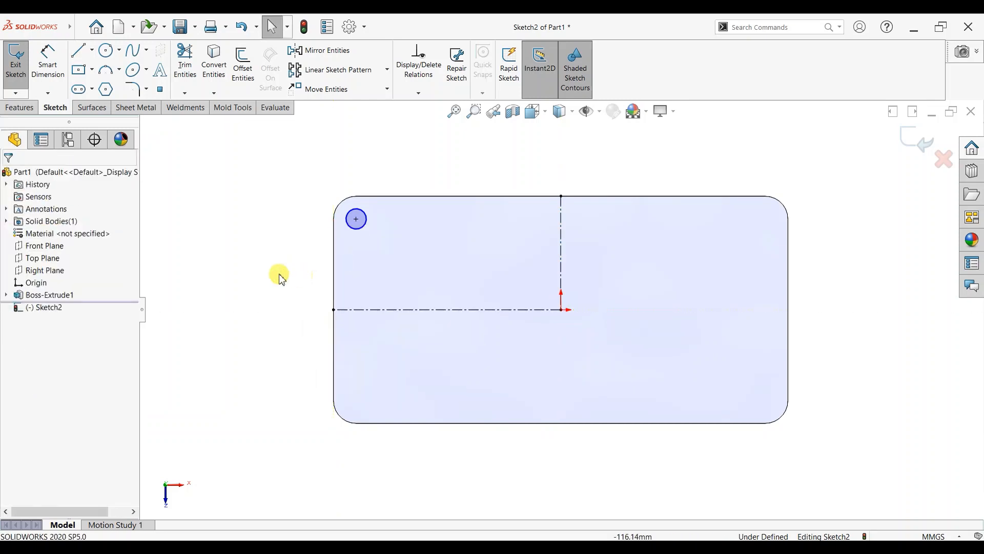
Dimension the corner circle's diameter to 10 mm.
click(45, 59)
click(354, 211)
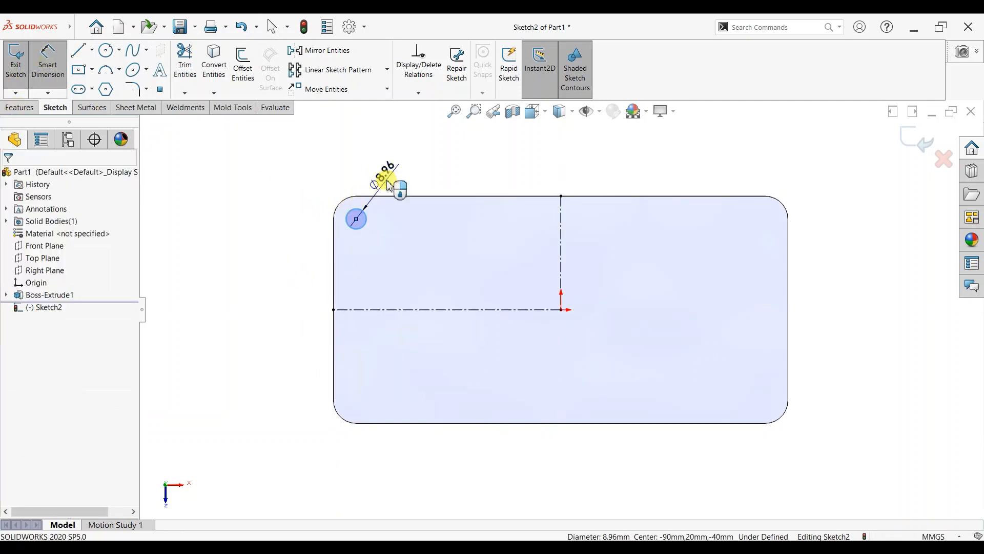
click(390, 186)
key(Return)
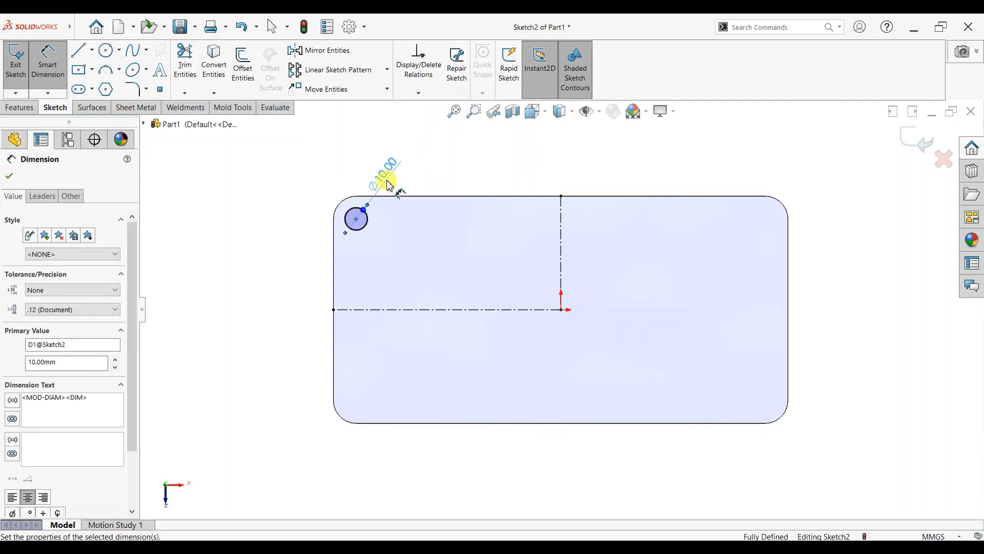
click(10, 176)
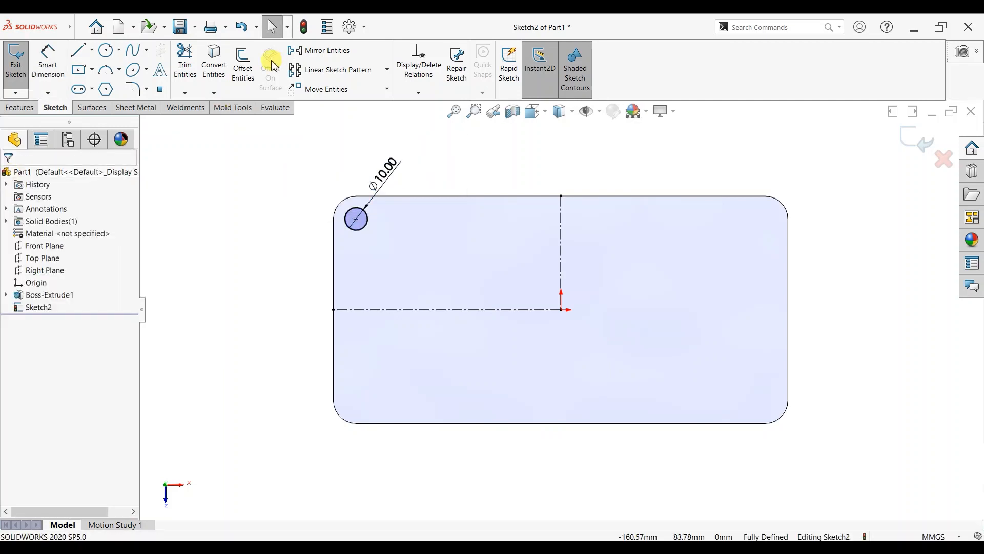
Mirror the corner circle about the vertical centerline to the plate's upper-right corner.
click(323, 51)
click(362, 235)
click(103, 328)
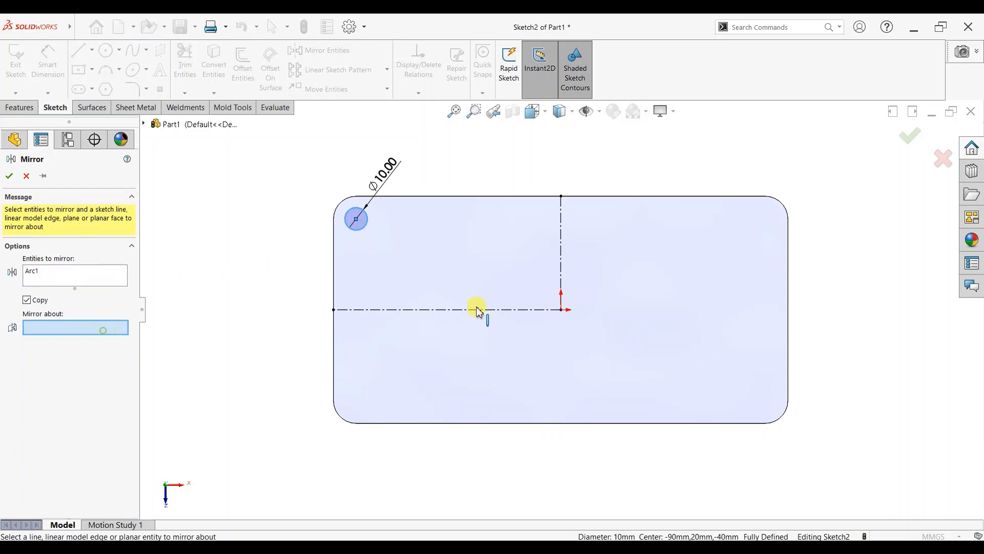
click(562, 264)
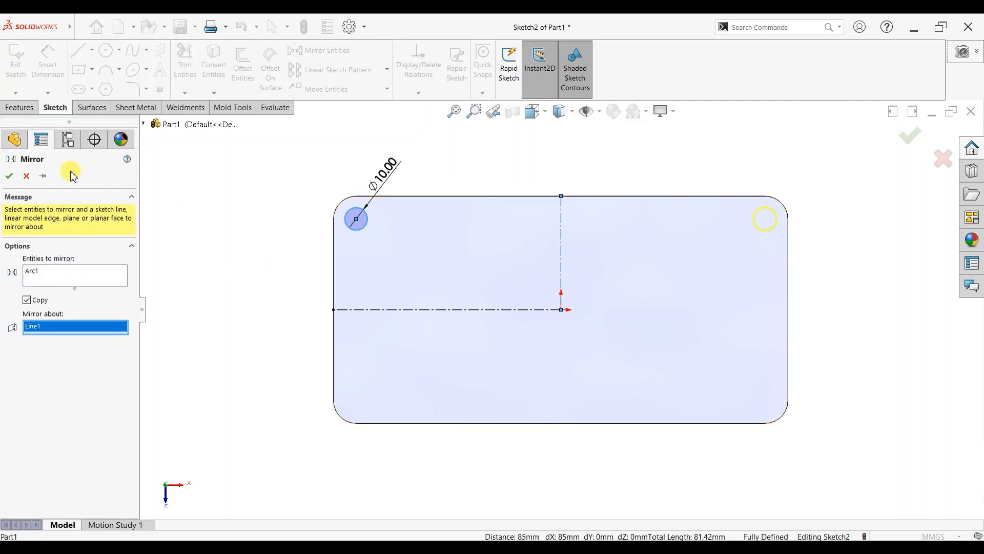
click(11, 177)
Mirror both upper circles about the horizontal centerline to the plate's lower corners.
click(323, 50)
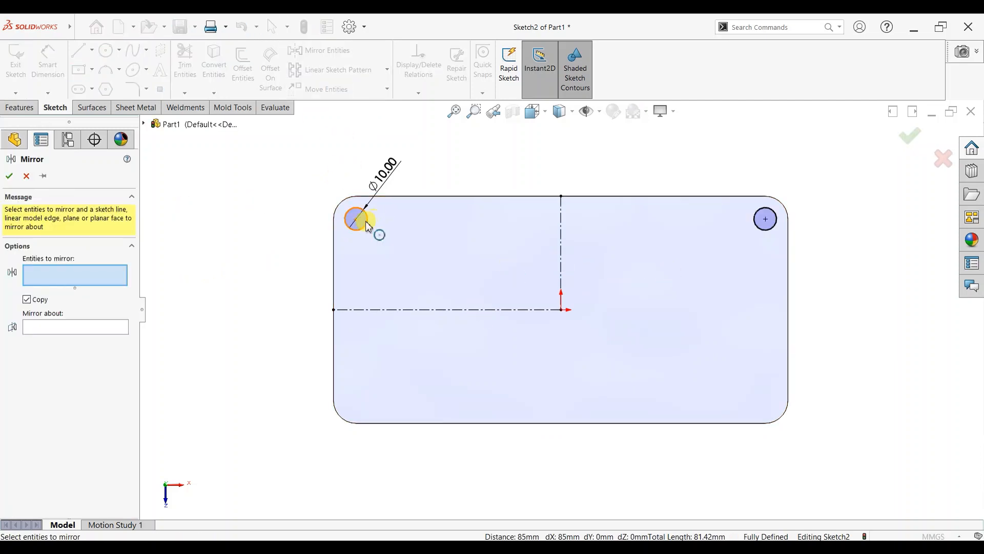
click(368, 228)
click(775, 227)
click(95, 337)
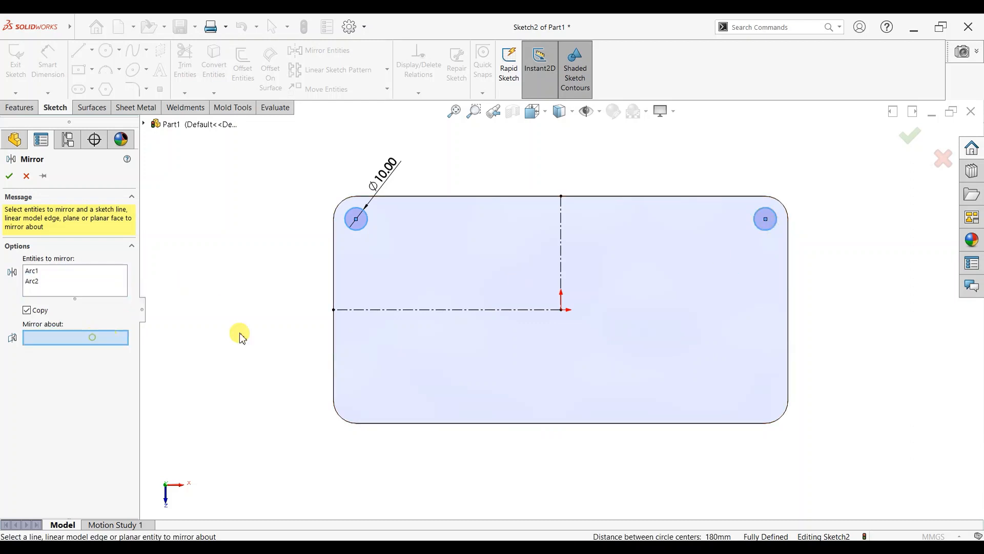
click(402, 309)
click(10, 177)
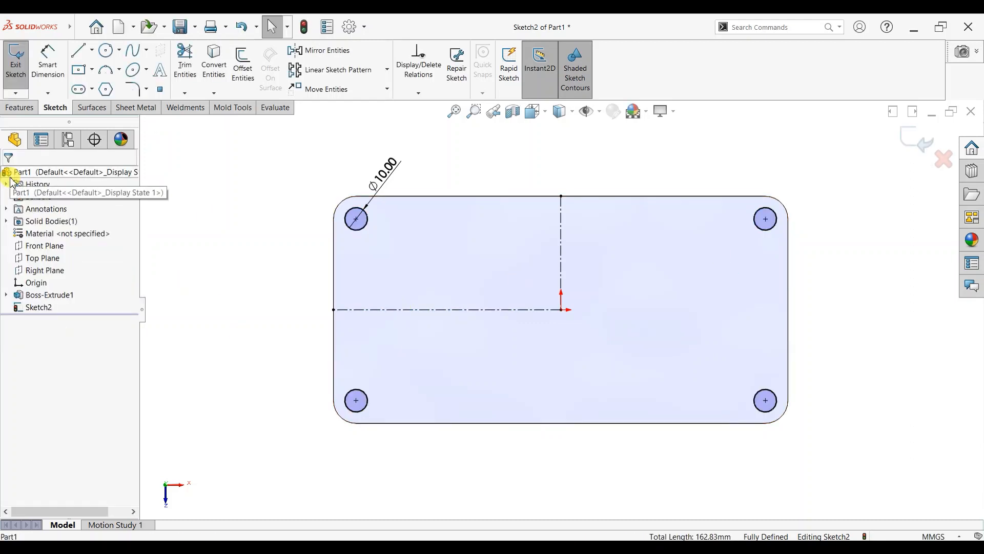
Extrude the four corner circles 10 mm upward from the base plate.
click(21, 108)
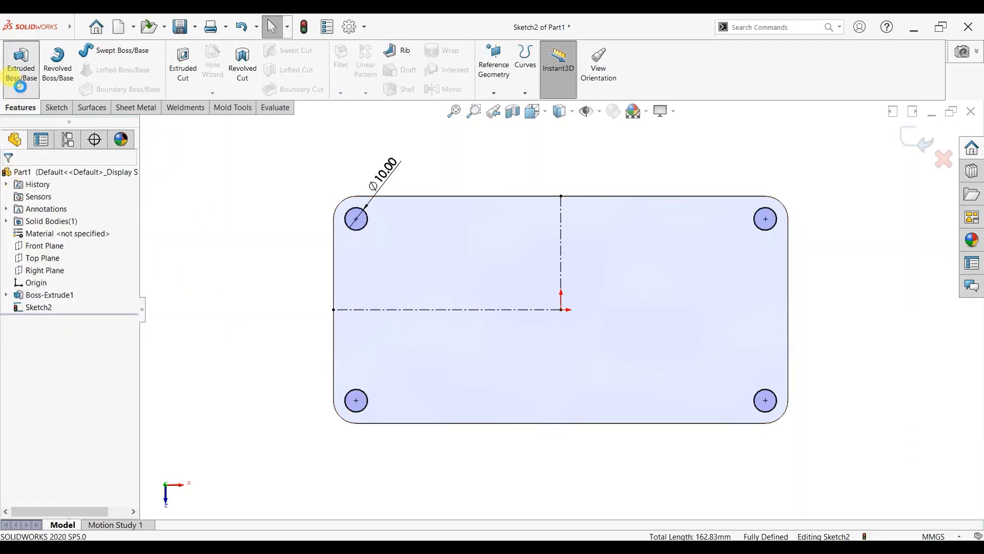
click(20, 64)
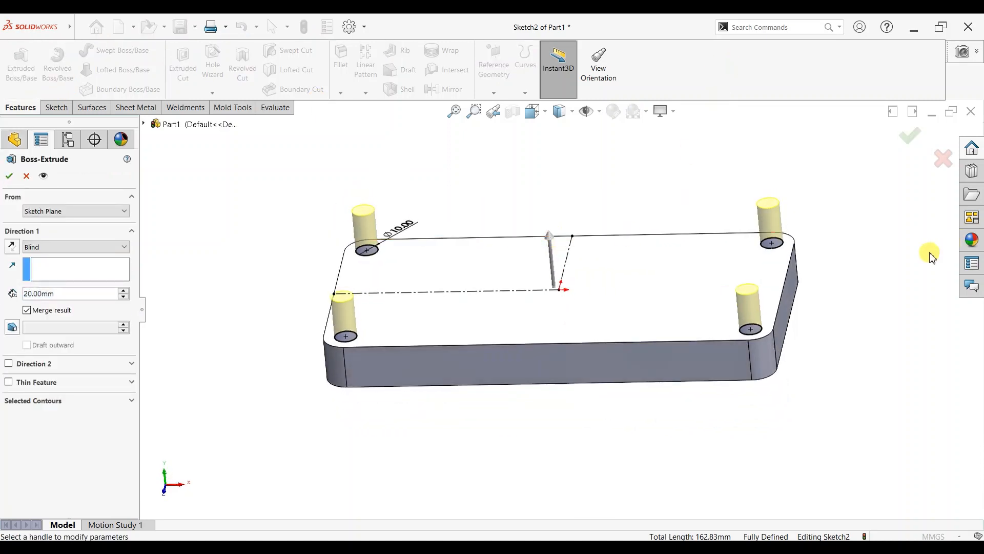
double_click(67, 294)
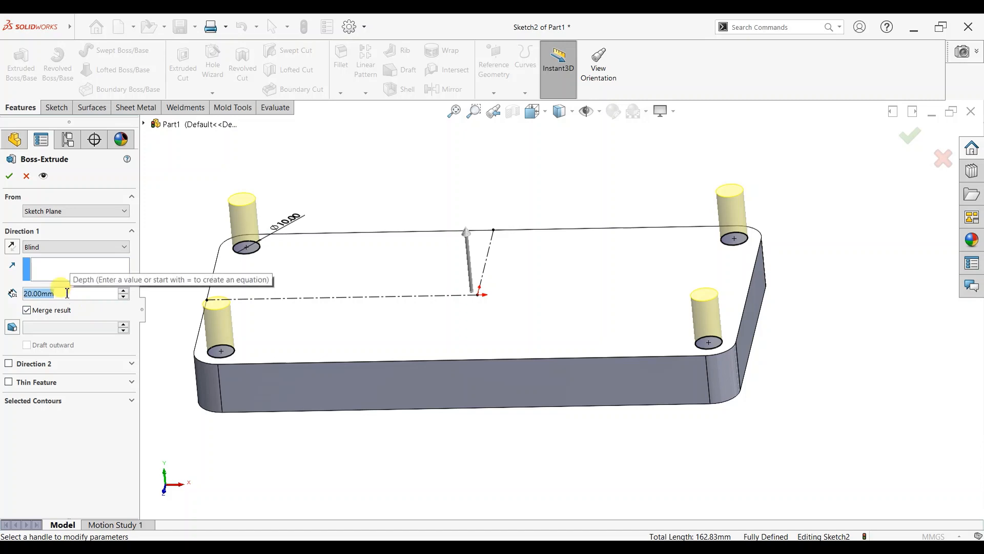
text(10)
key(Return)
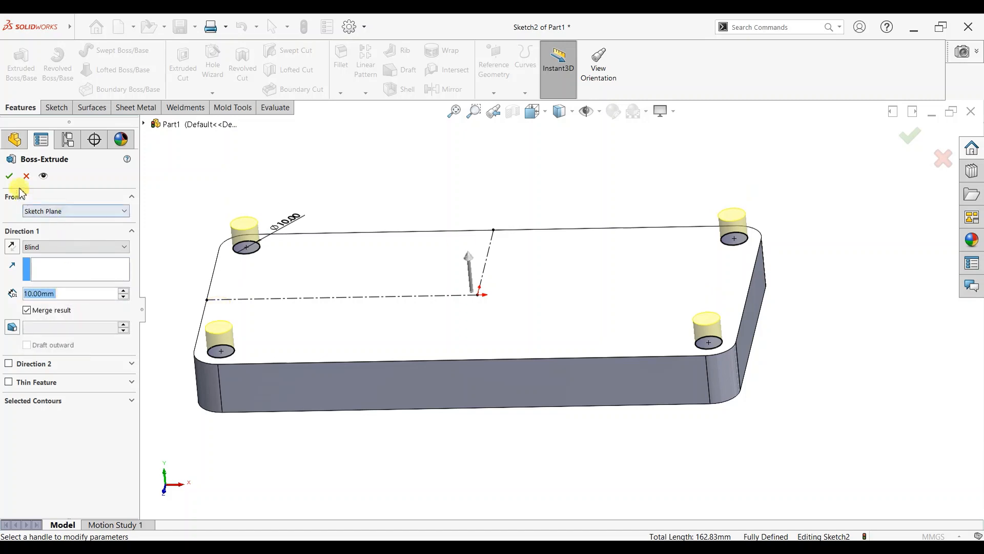
click(8, 176)
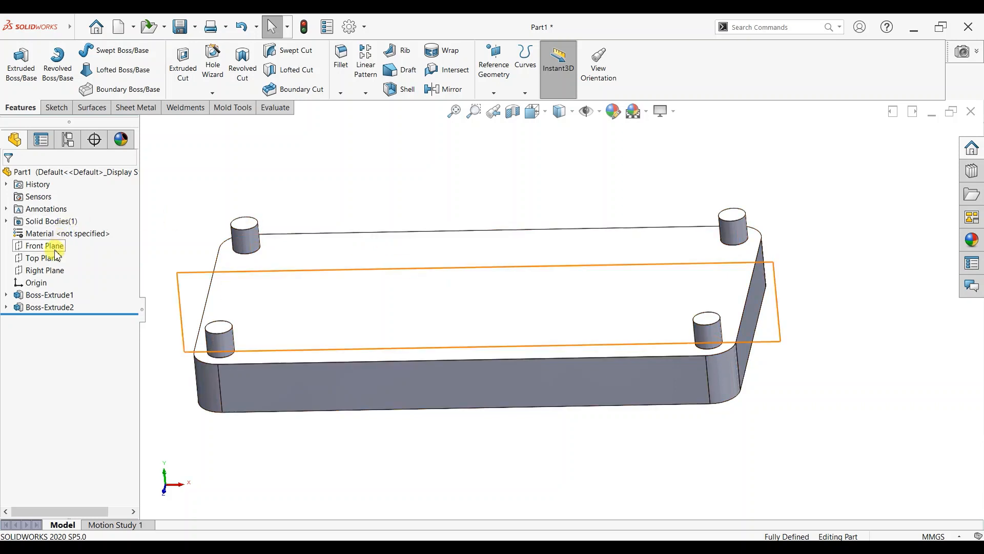
On the Front Plane, sketch a closed half-trapezoid about 72 mm wide and 63 mm high, left from the midpoint of the plate's upper edge.
click(44, 246)
click(126, 231)
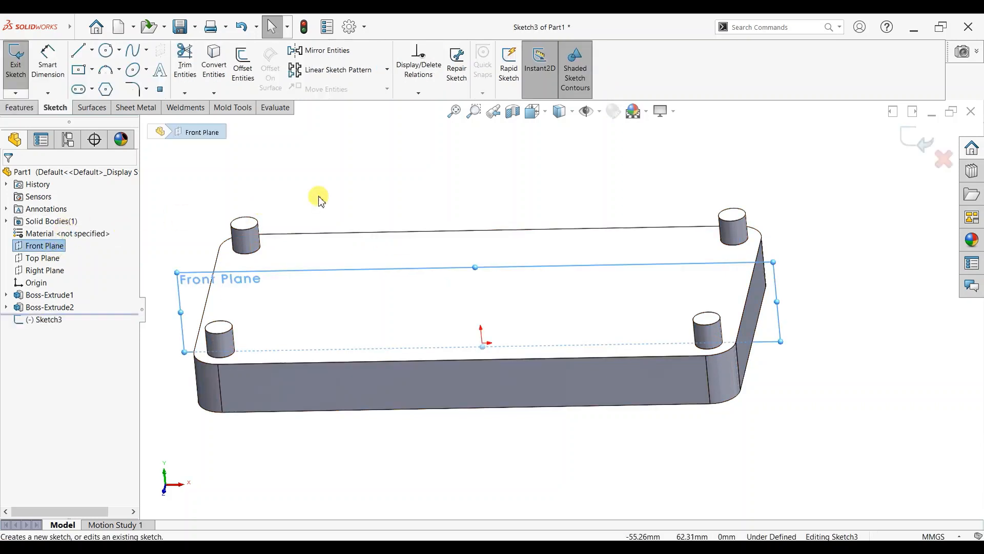
key(ctrl+8)
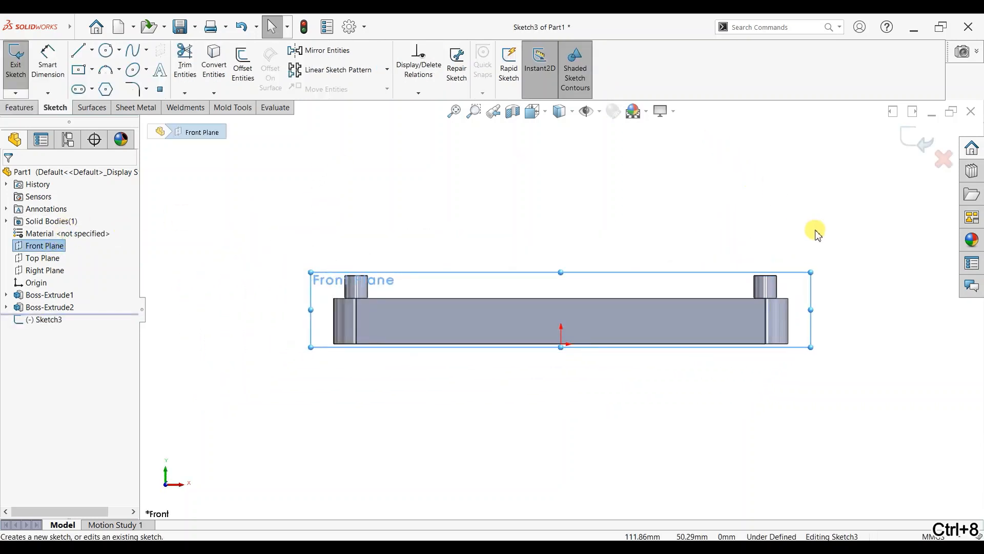
scroll(813, 230, down, 1)
click(82, 51)
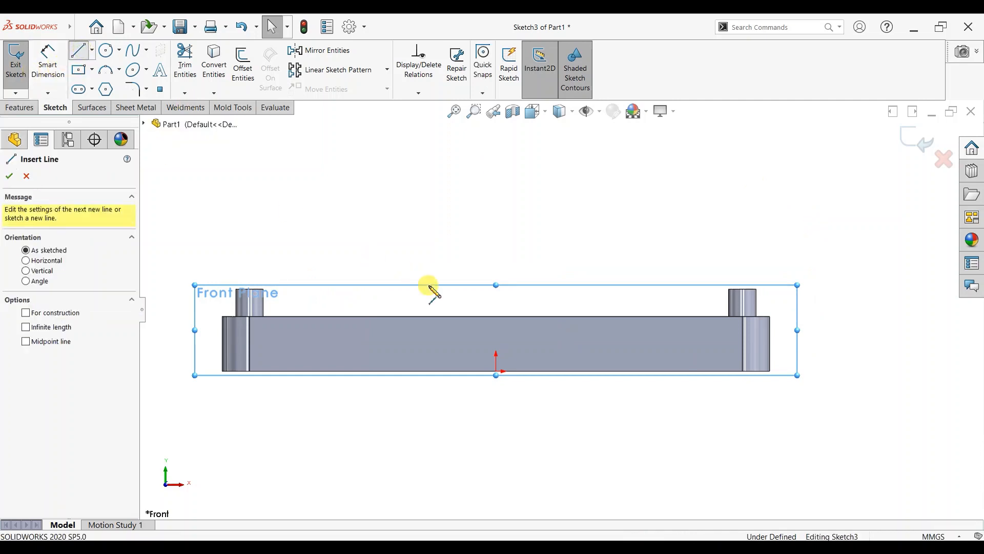
click(496, 317)
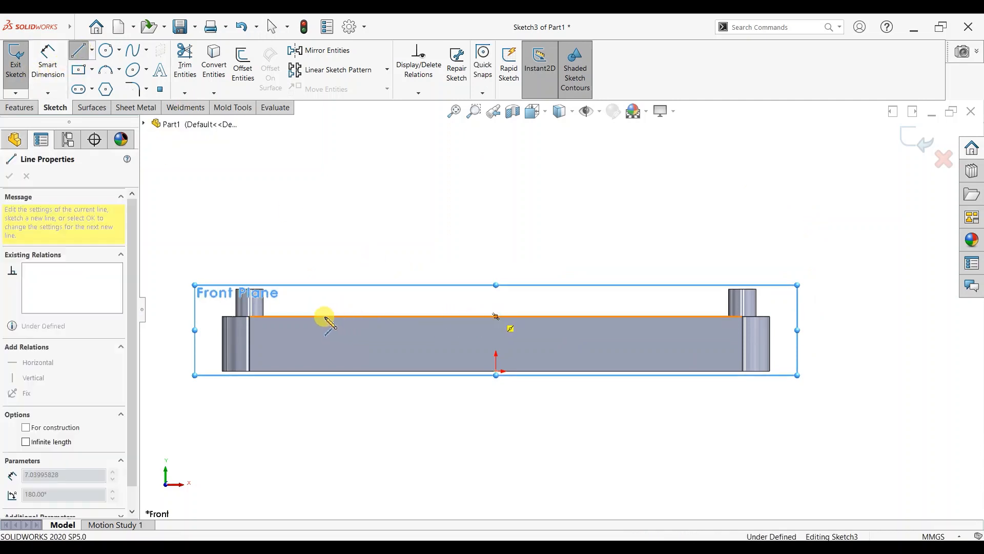
click(299, 316)
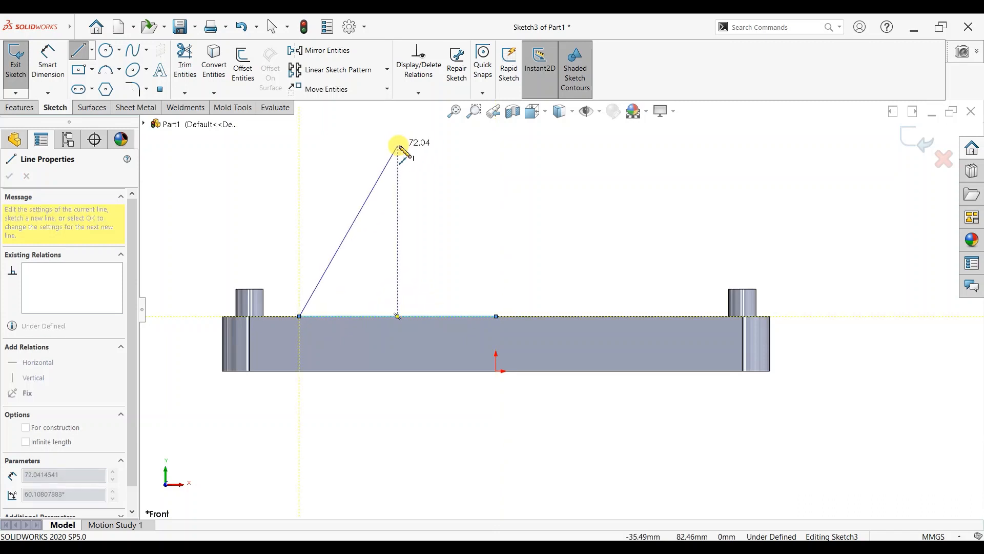
click(409, 144)
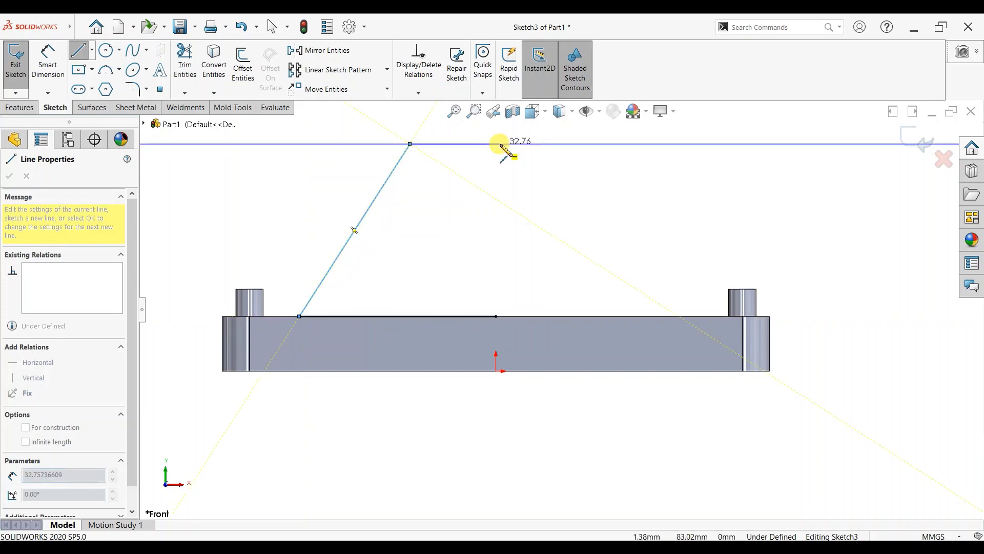
click(496, 144)
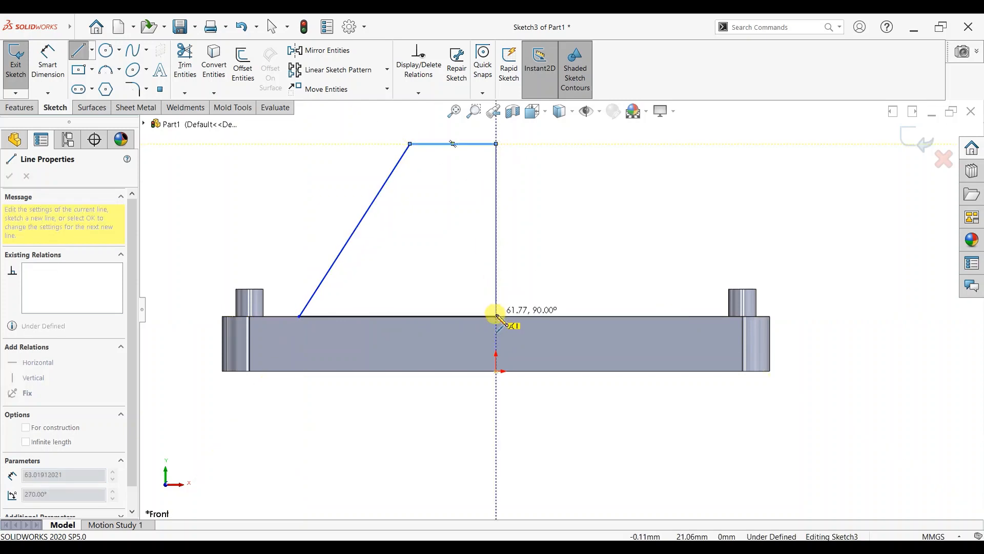
click(495, 316)
right_click(513, 200)
click(525, 209)
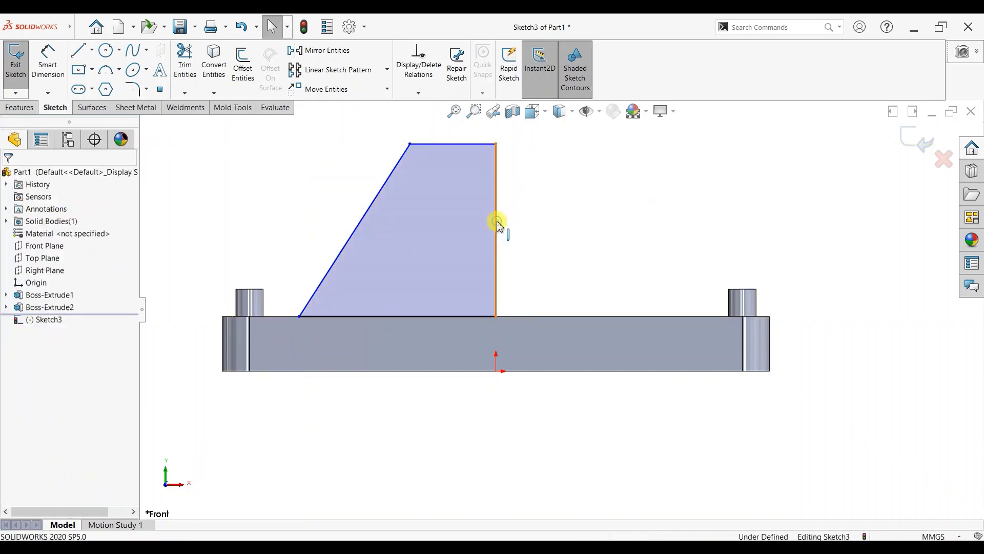
Convert the half-trapezoid's vertical line to construction geometry.
click(497, 228)
click(545, 195)
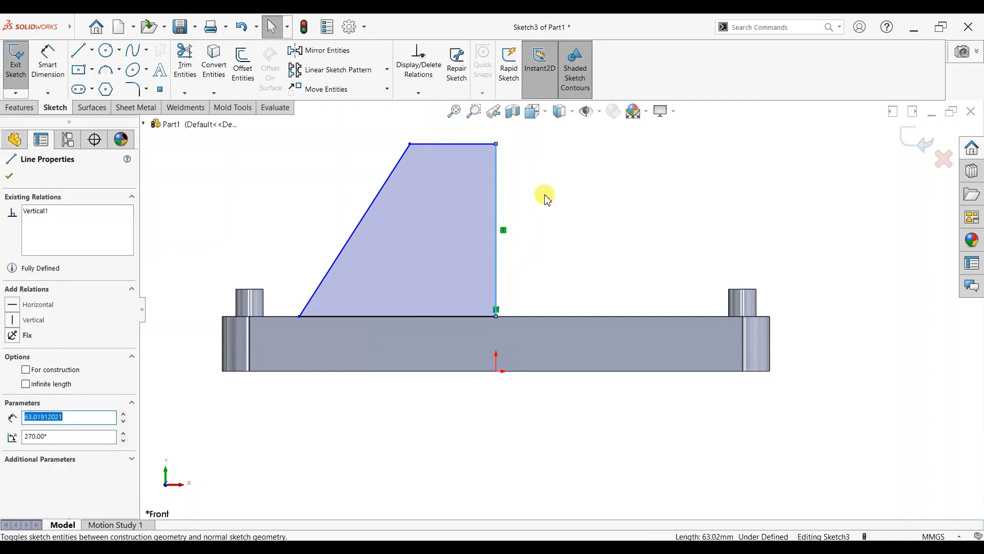
click(528, 219)
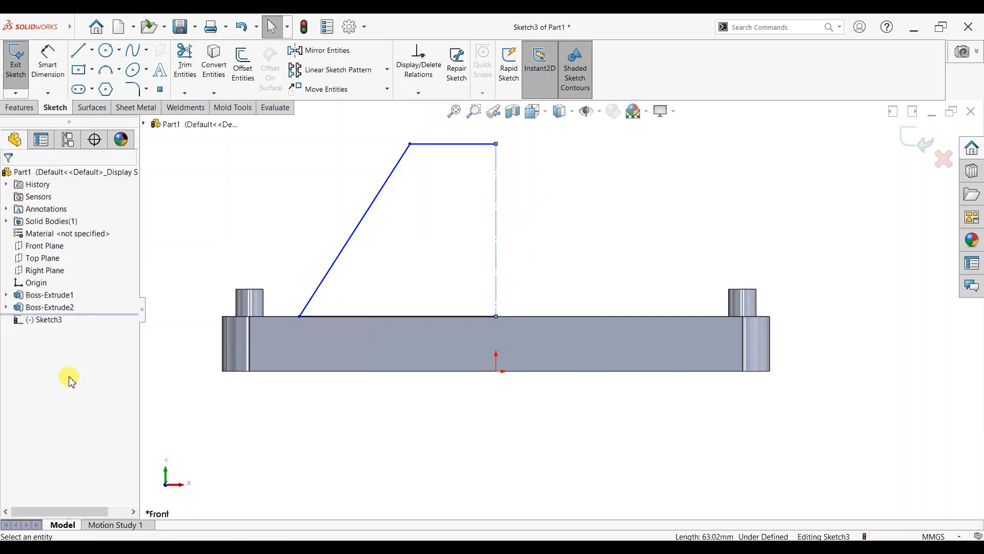
Dimension the half-trapezoid's base line to 70 mm.
click(48, 67)
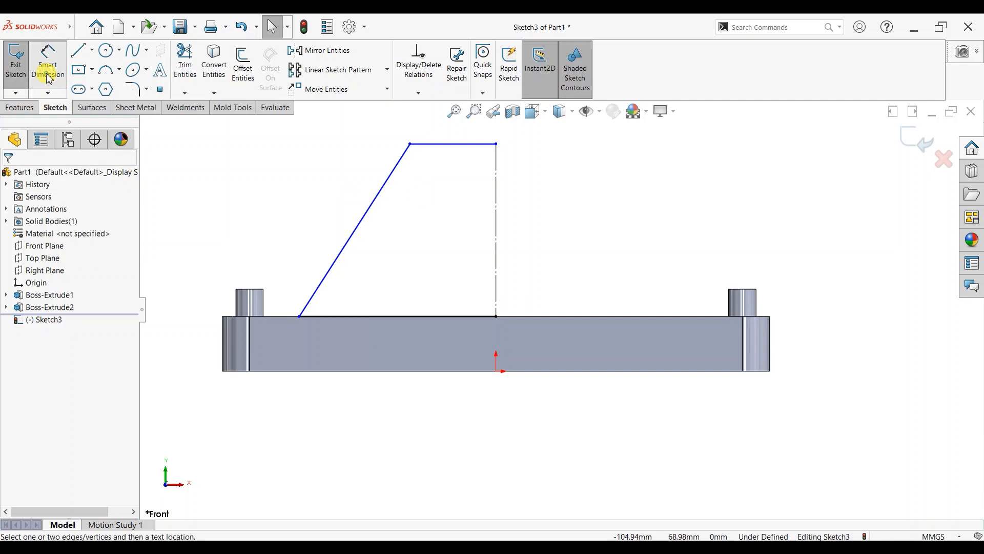
click(392, 318)
click(392, 408)
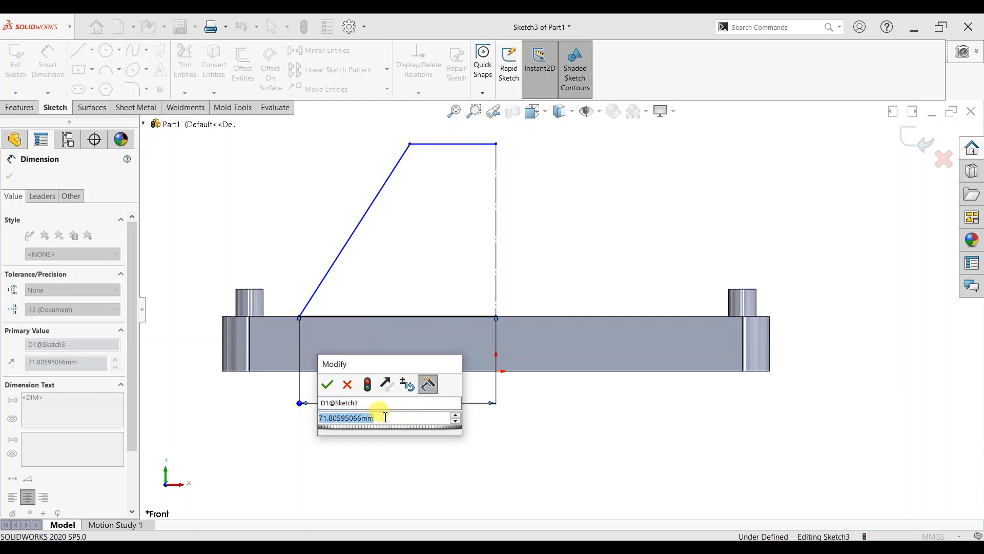
text(70)
key(Return)
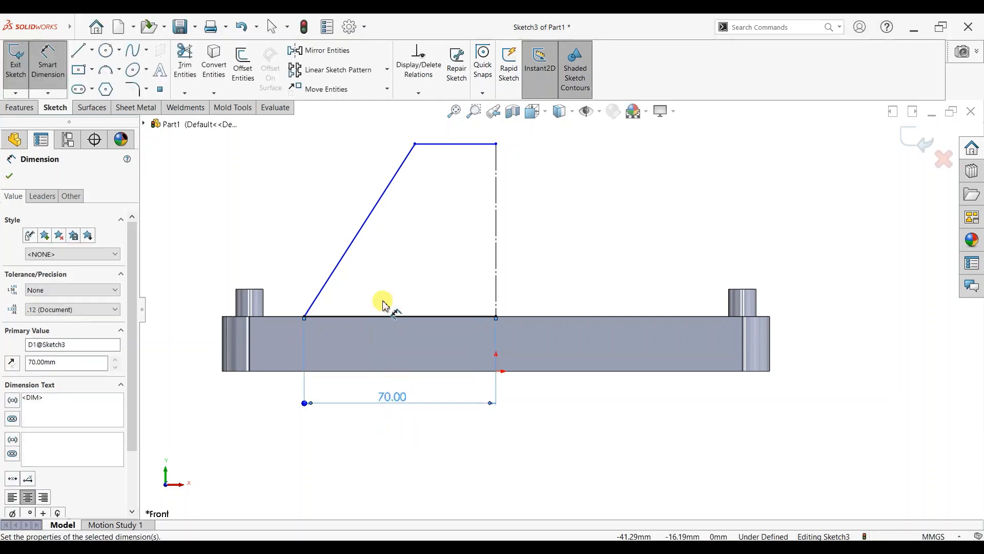
Dimension the height between the half-trapezoid's top and base lines to 80 mm.
click(445, 144)
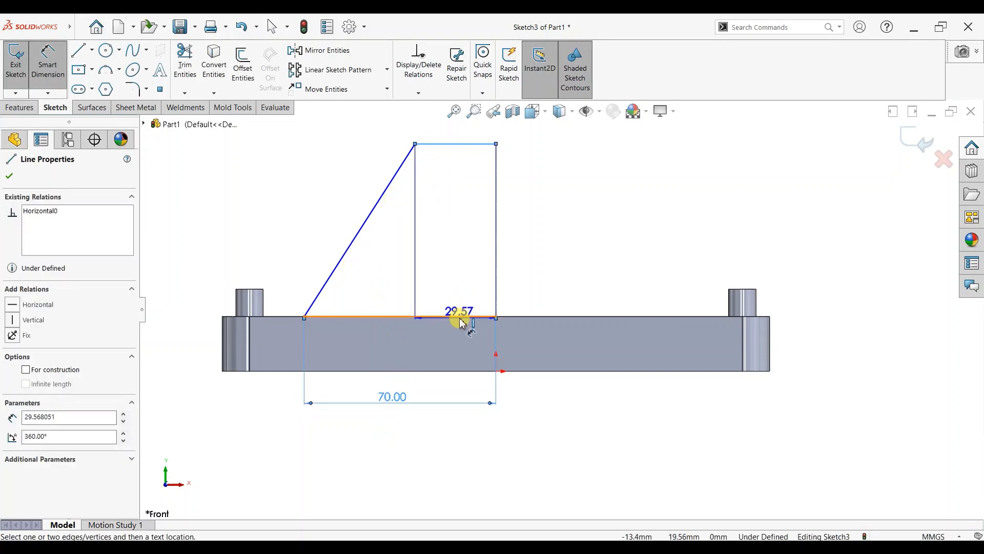
click(460, 318)
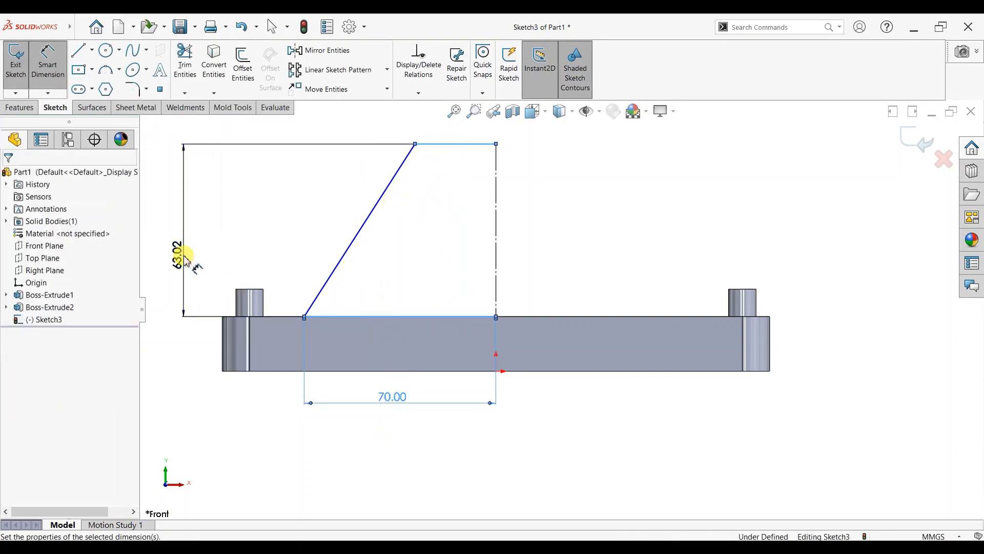
click(185, 258)
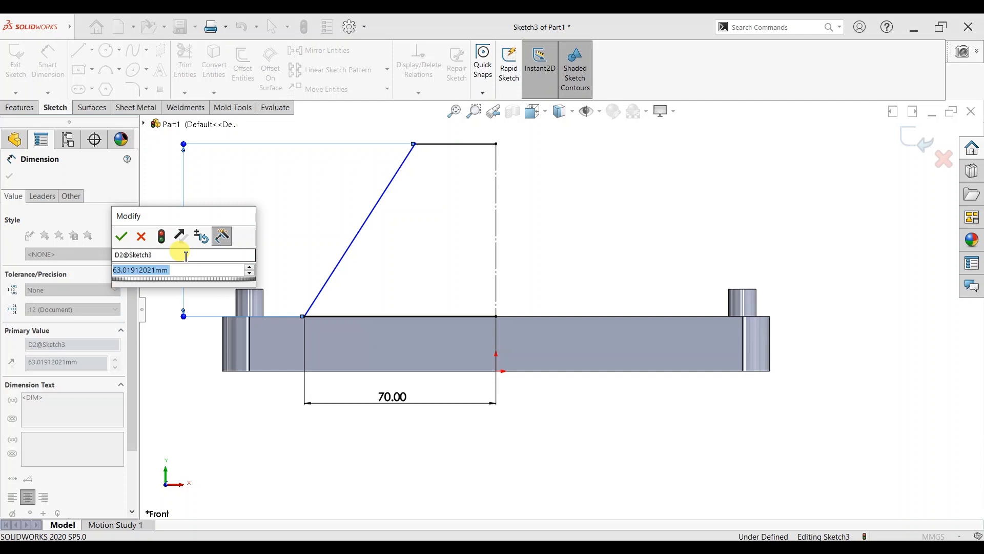
text(80)
key(Return)
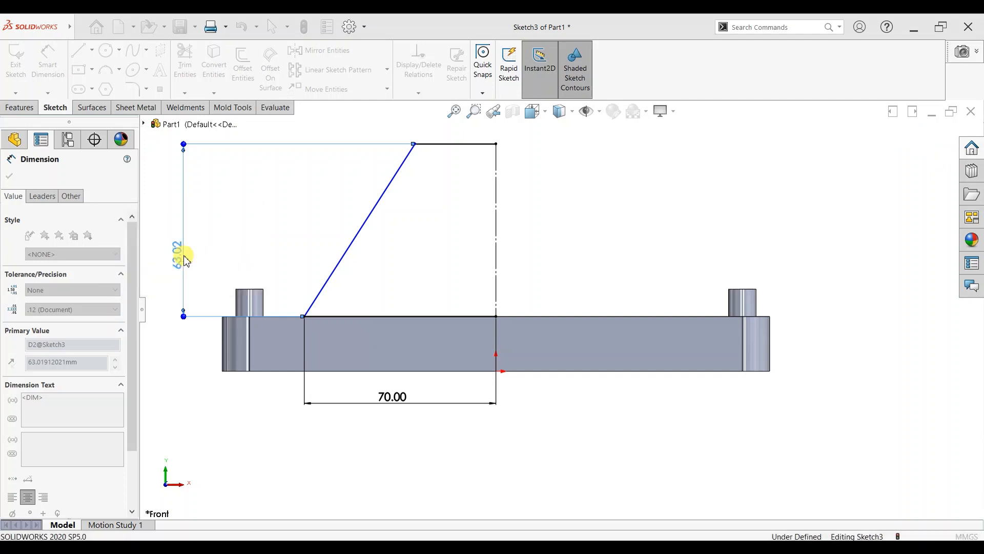
Dimension the half-trapezoid's short top line to 25 mm.
scroll(560, 310, up, 2)
scroll(608, 209, up, 1)
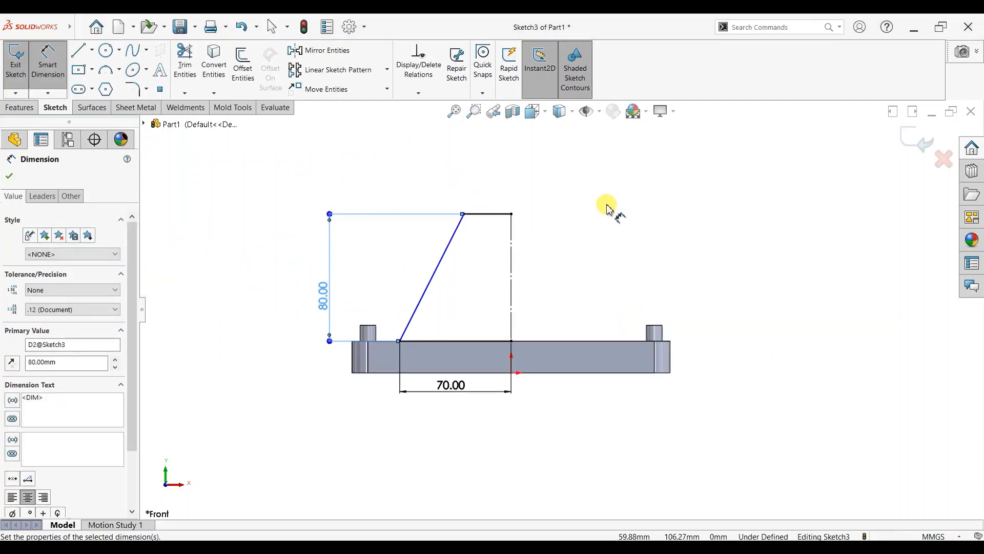
click(487, 214)
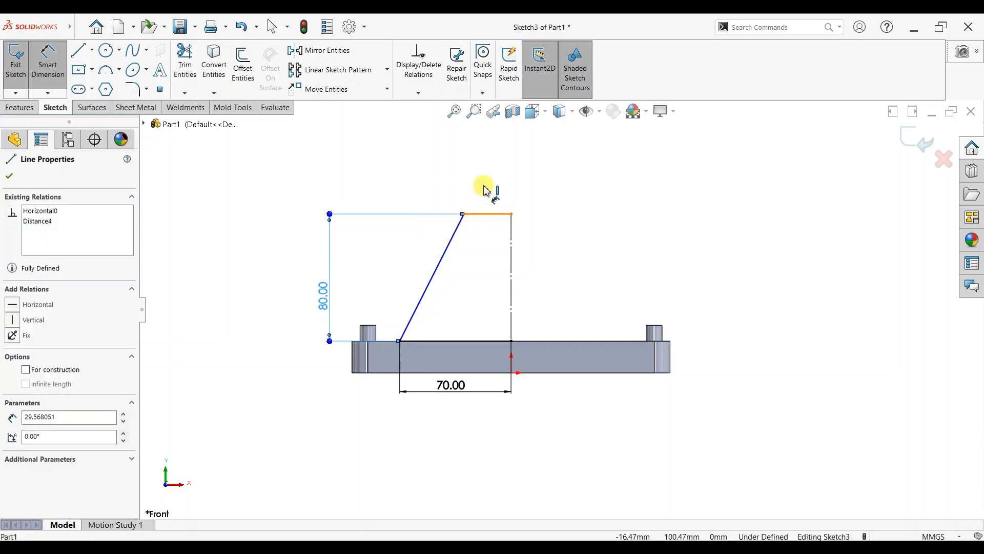
click(487, 190)
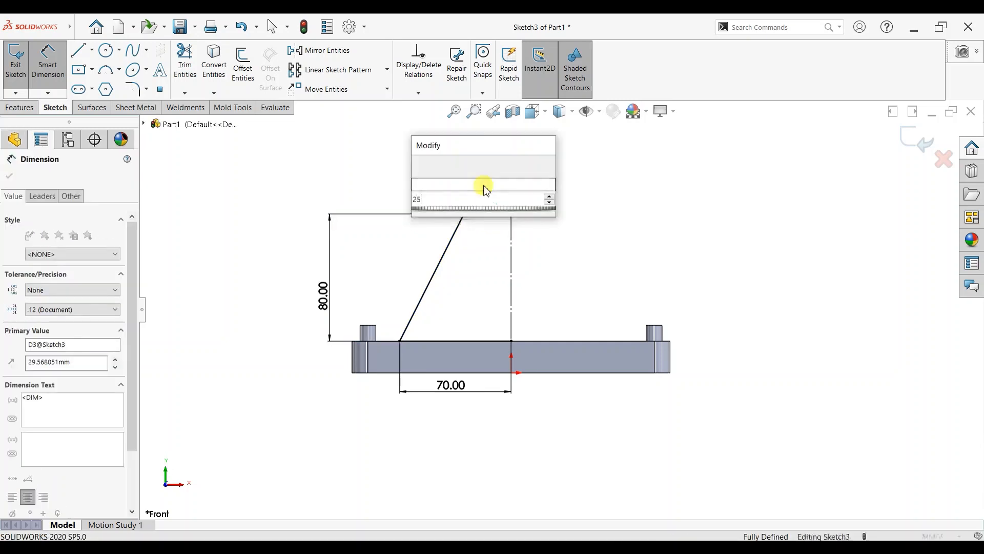
key(Return)
scroll(606, 248, down, 1)
click(9, 176)
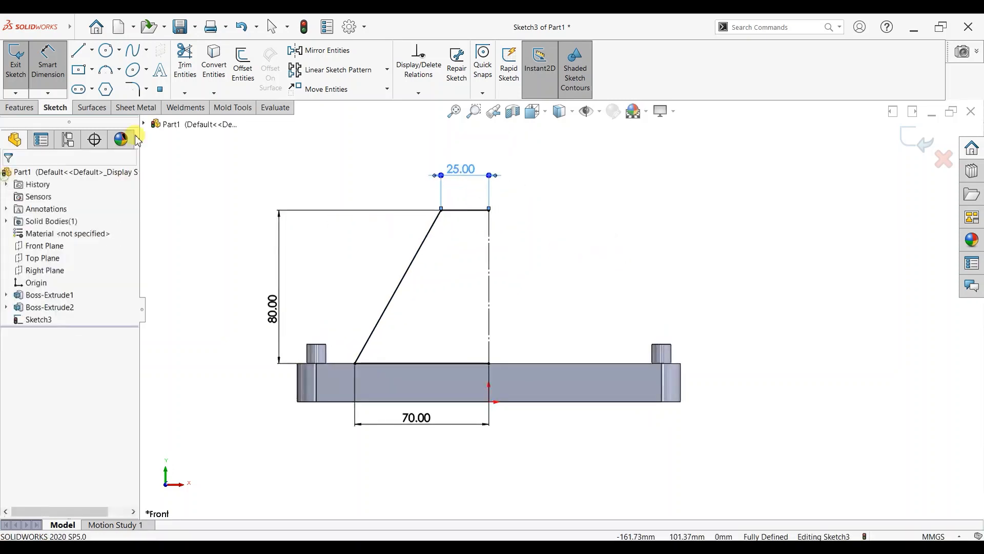
Mirror the top, slanted and base lines about the vertical centerline, keeping the originals, to complete the trapezoid.
click(318, 52)
drag(446, 212, 325, 391)
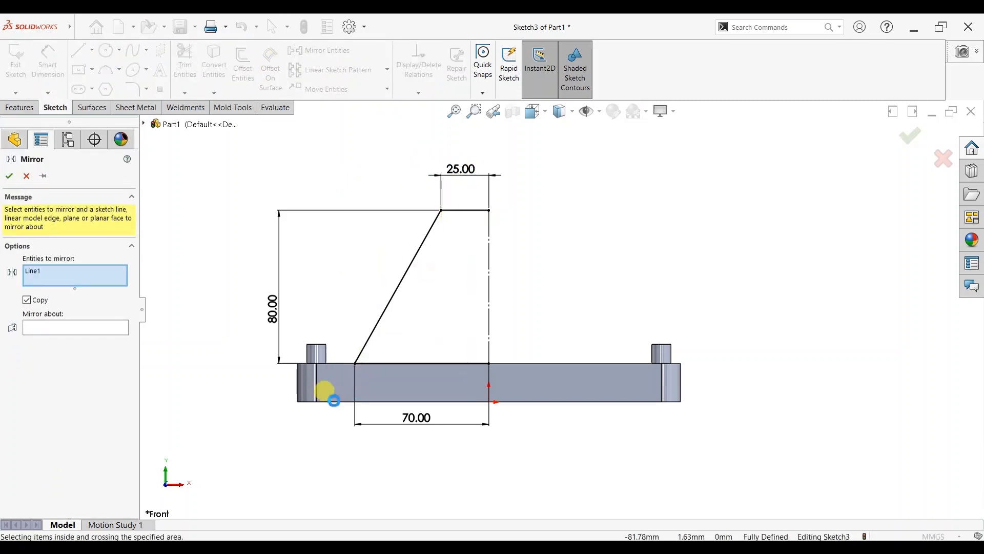
click(72, 348)
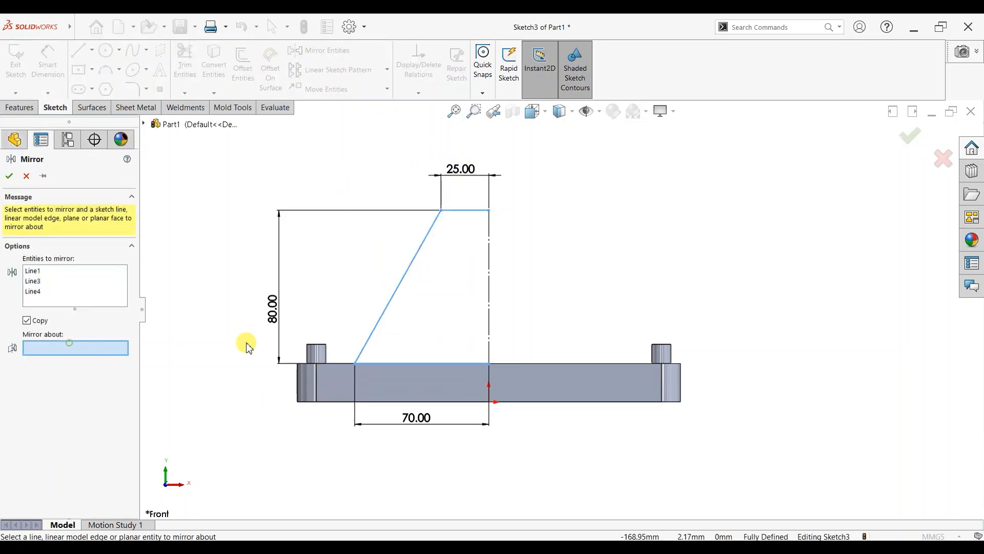
click(489, 306)
click(8, 176)
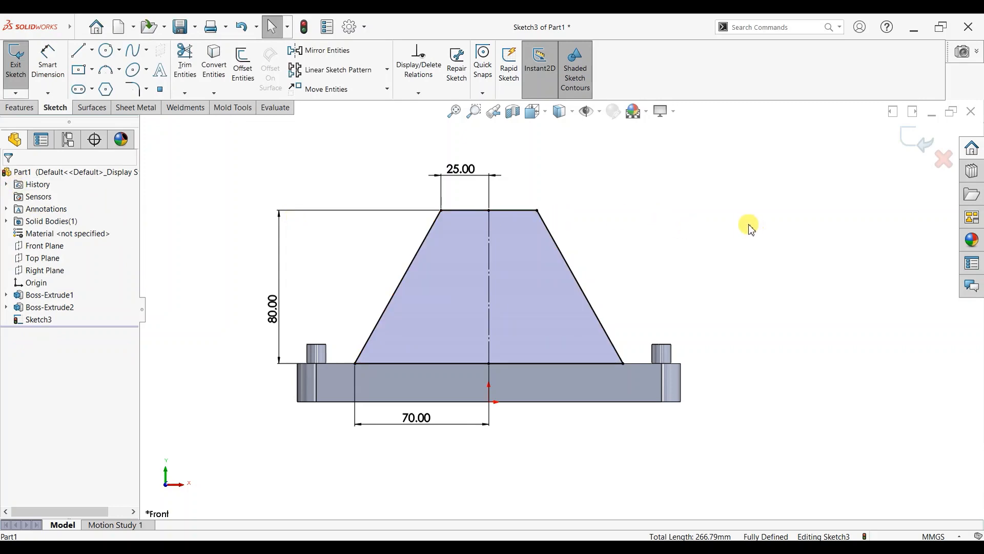
Extrude the trapezoid sketch 20 mm deep, starting at a 20 mm offset from the sketch plane.
mouse_move(749, 226)
middle_down()
mouse_move(723, 222)
mouse_move(684, 268)
mouse_move(713, 315)
middle_up()
click(19, 108)
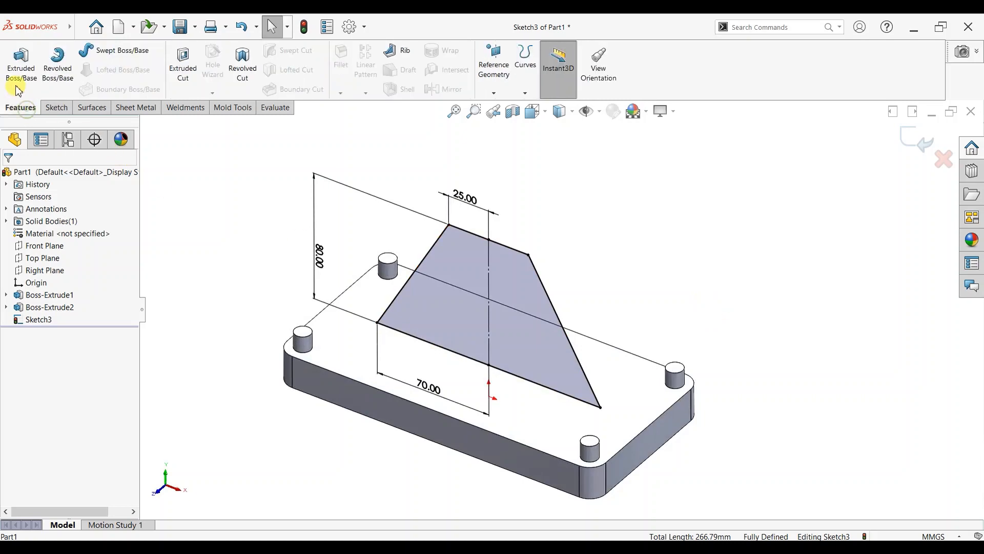
click(20, 60)
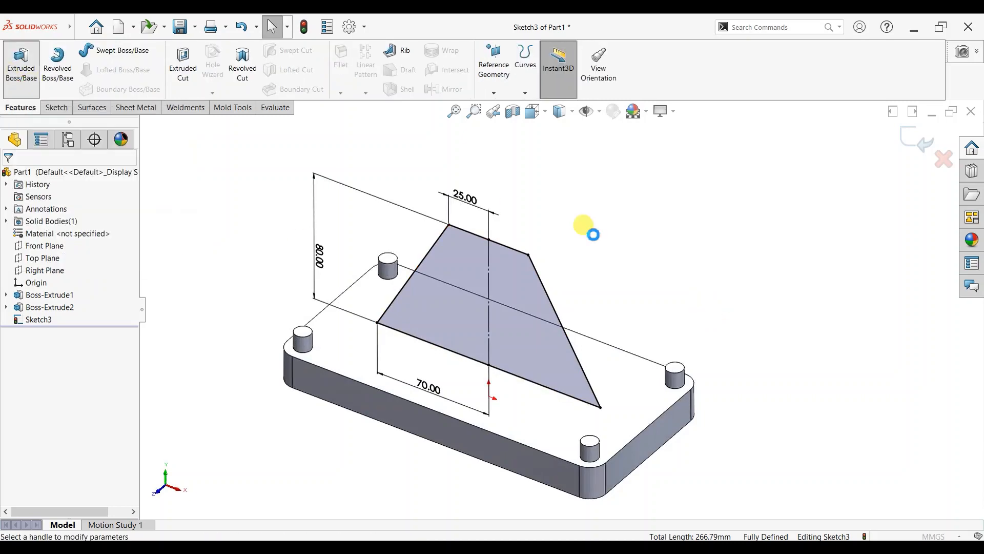
click(61, 211)
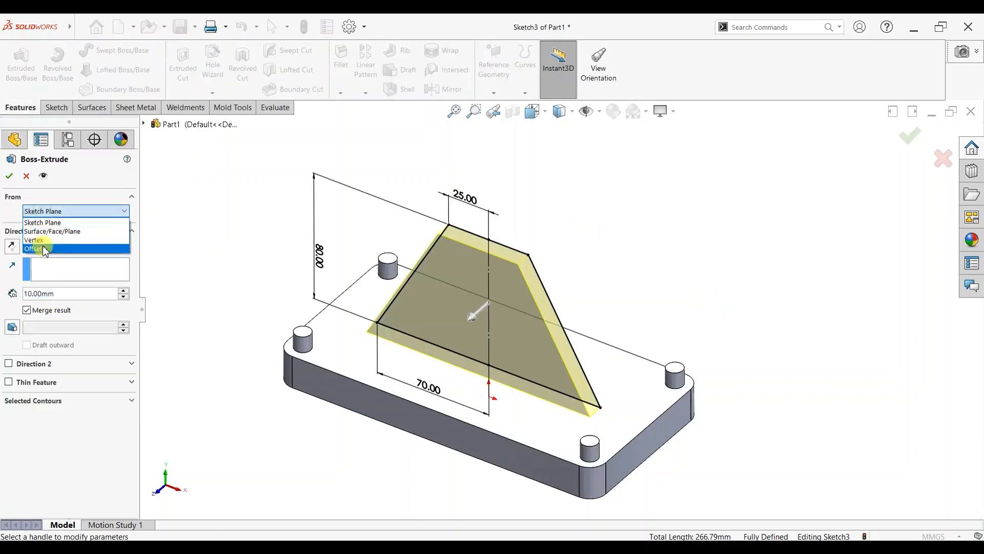
click(44, 246)
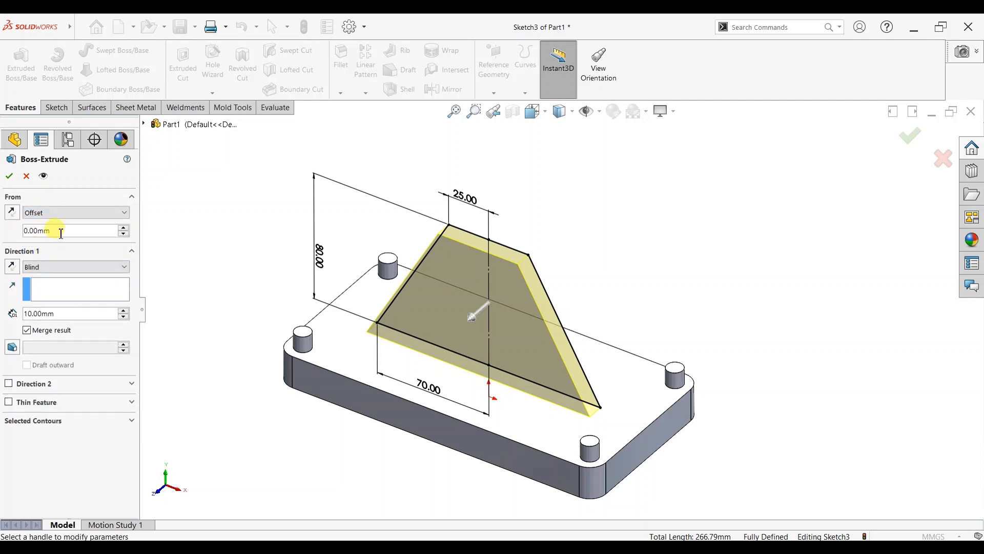
text(20)
key(Return)
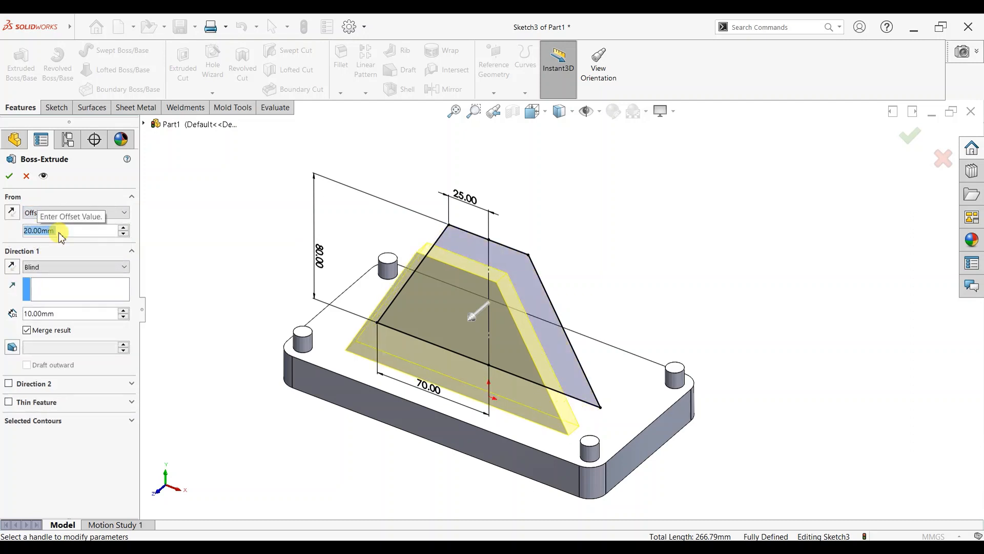
click(49, 314)
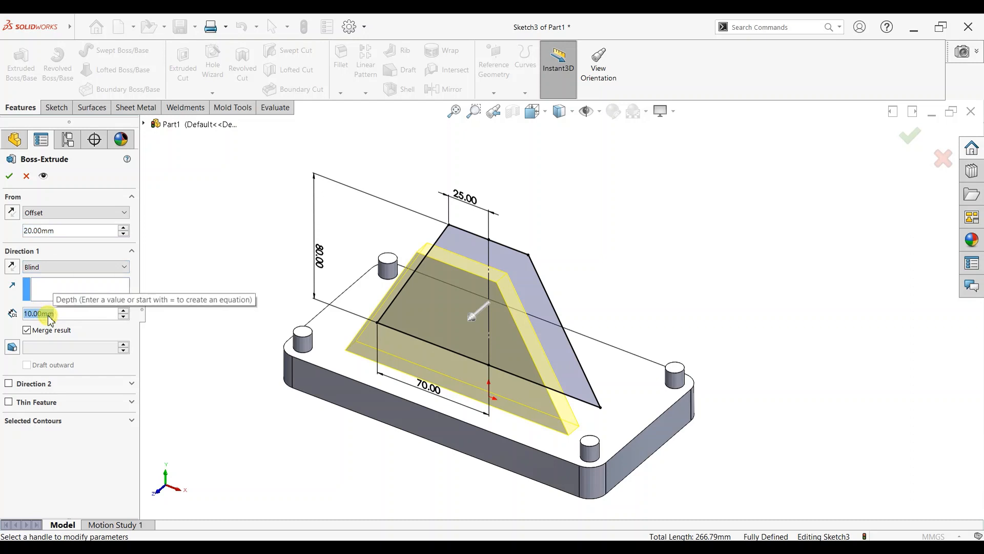
text(20)
key(Return)
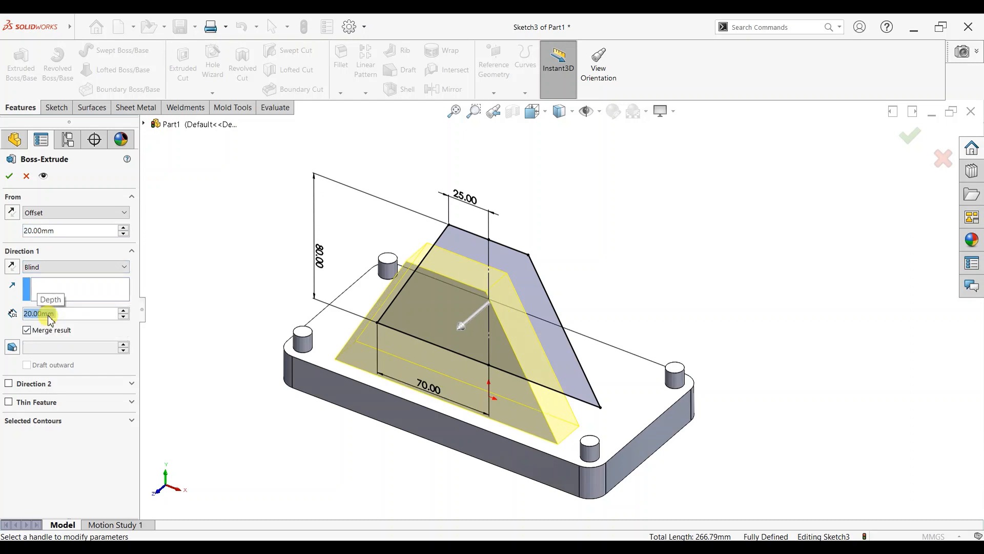
click(10, 176)
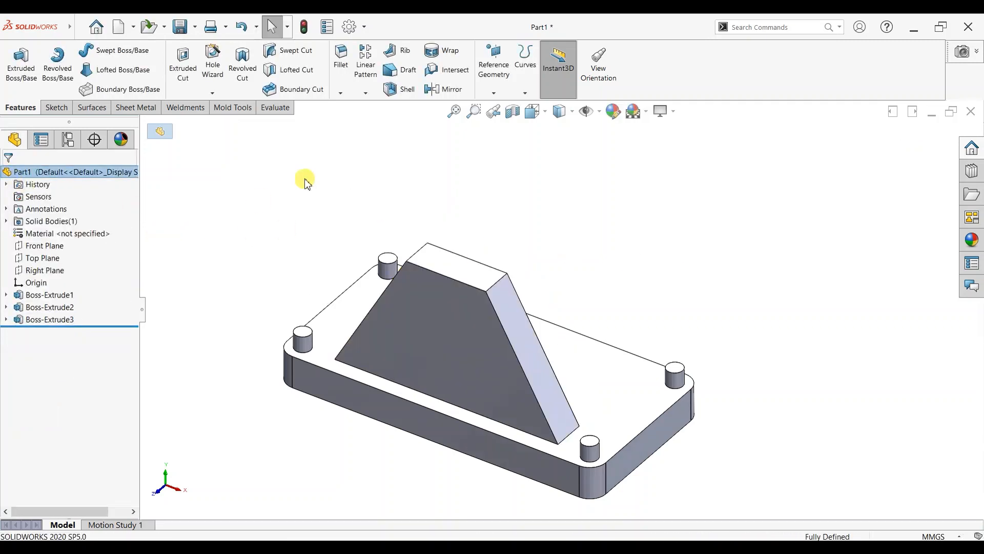
Mirror the extruded trapezoidal wall about the Front Plane.
click(443, 90)
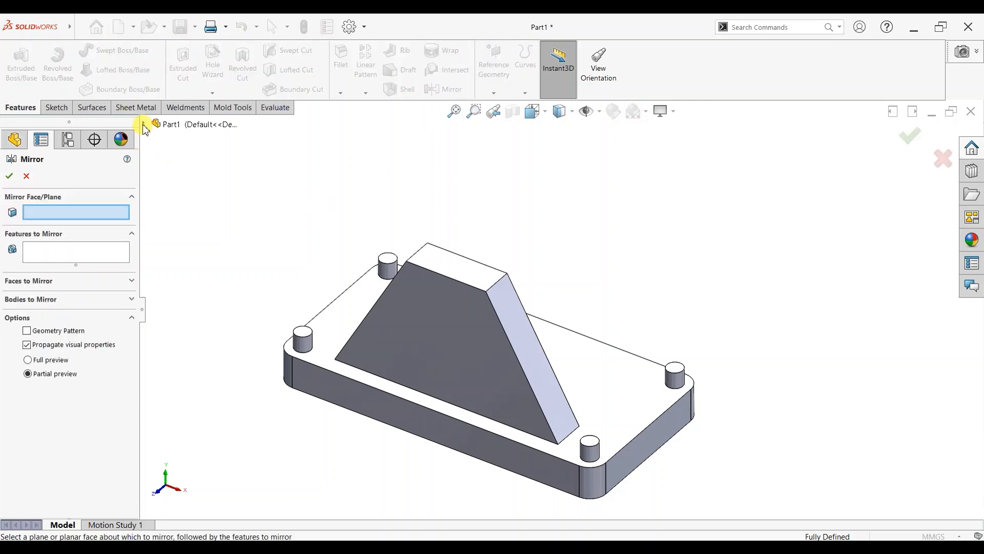
click(144, 124)
click(175, 200)
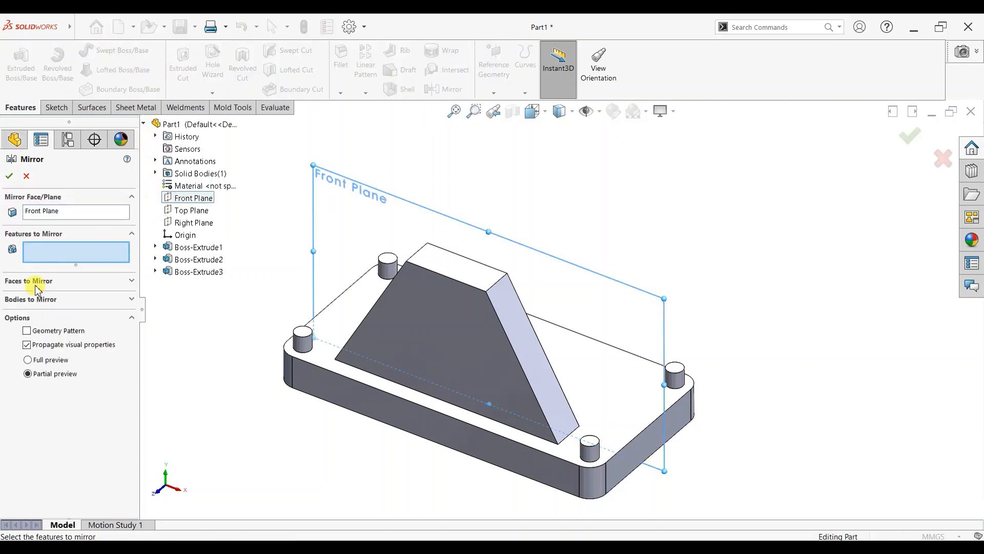
click(177, 274)
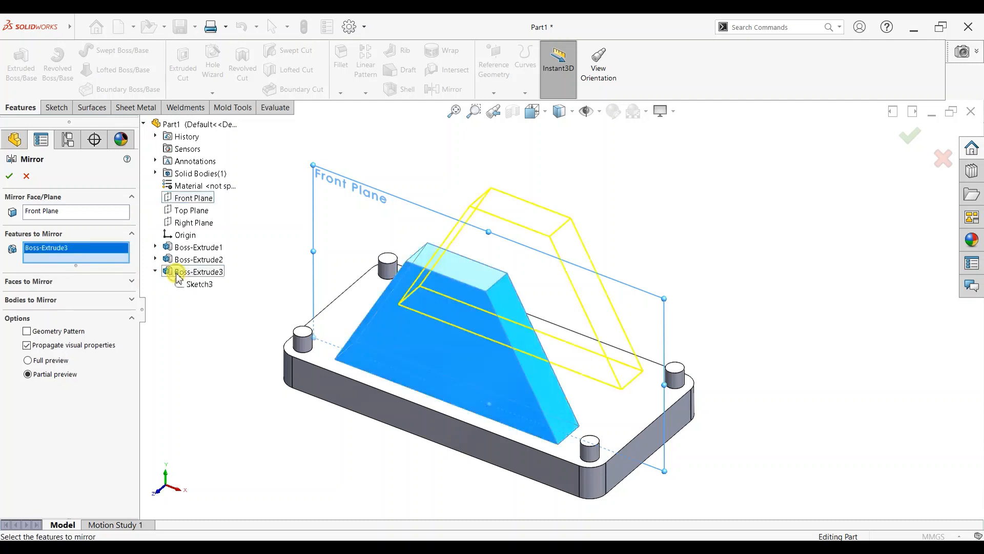
click(11, 177)
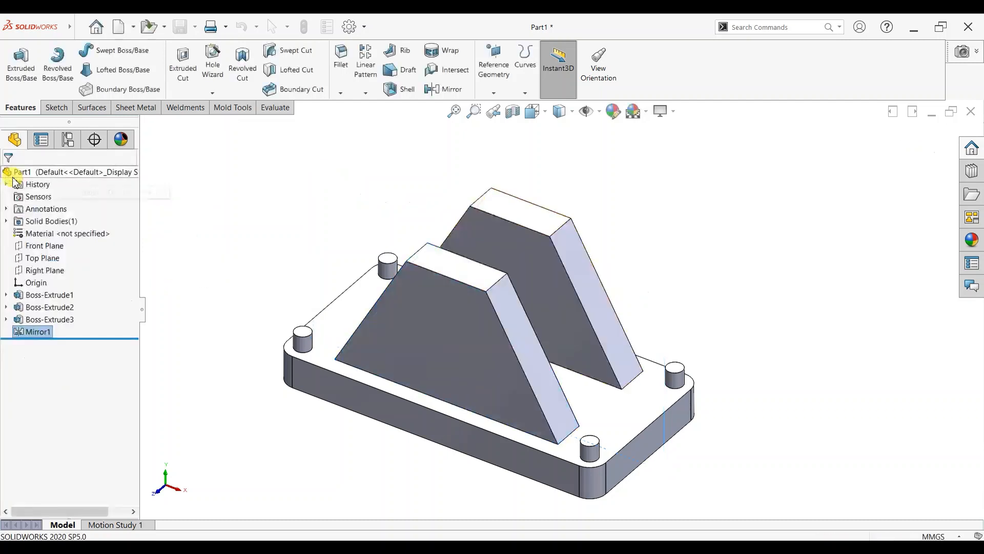
On the mirrored wall's top face, sketch a corner rectangle spanning the tops of both trapezoidal walls.
click(561, 221)
click(596, 190)
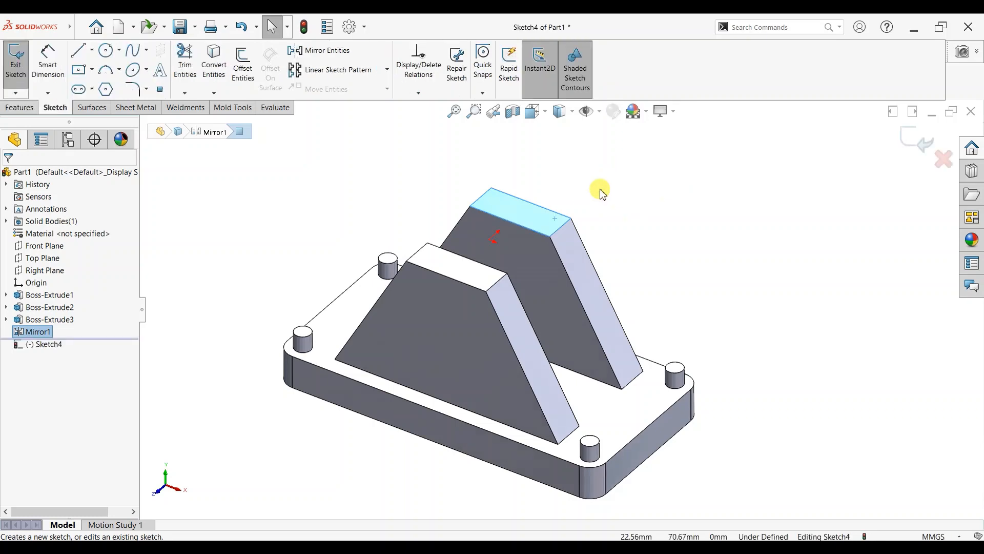
key(ctrl+8)
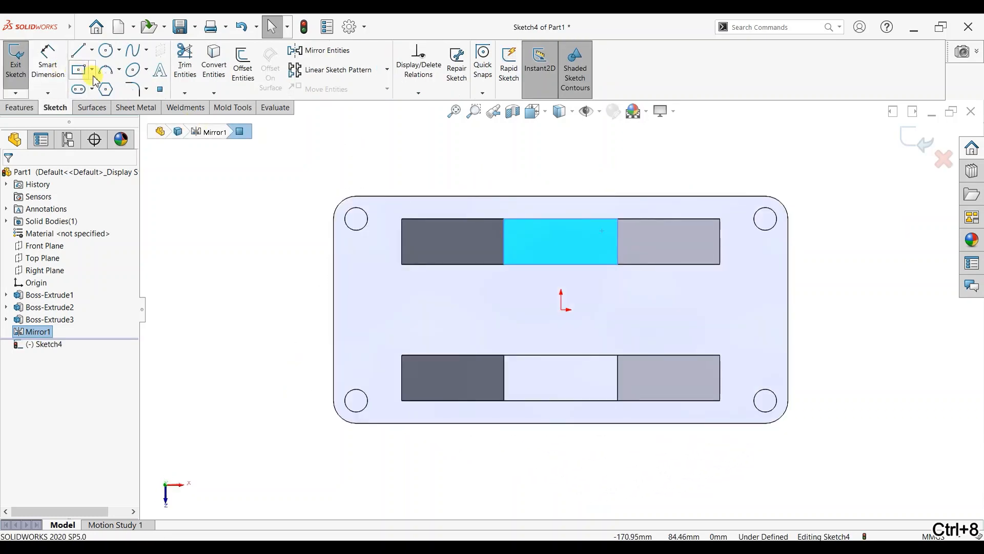
click(93, 69)
click(110, 86)
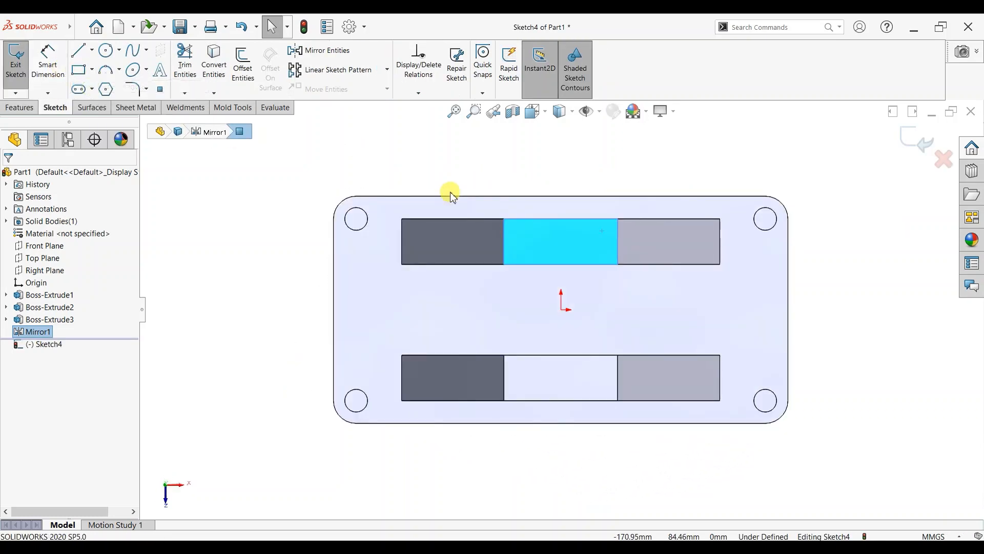
click(505, 219)
click(617, 400)
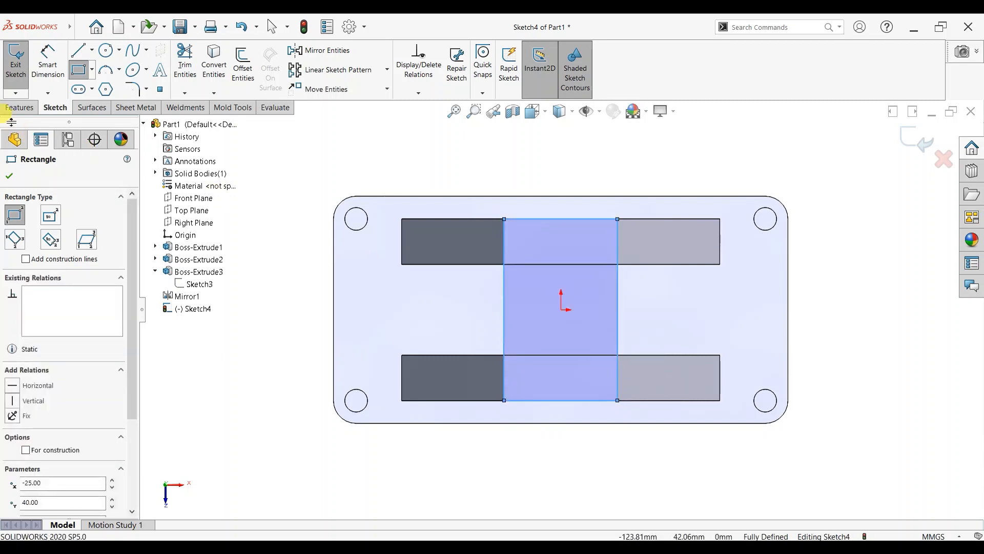
click(9, 177)
Extrude the rectangle 10 mm upward as a top plate joining the two walls.
click(13, 106)
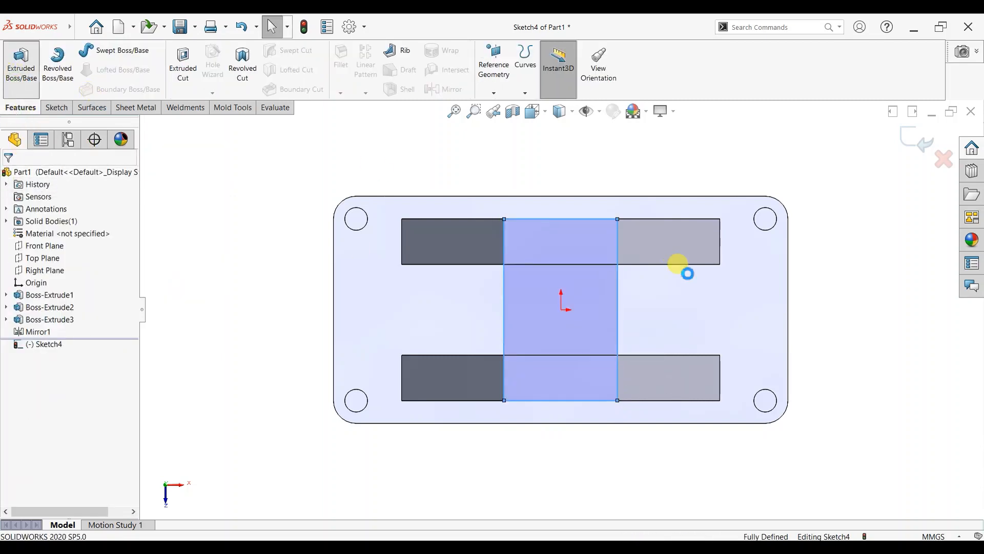
scroll(644, 313, up, 2)
middle_drag(590, 429, 662, 220)
text(10)
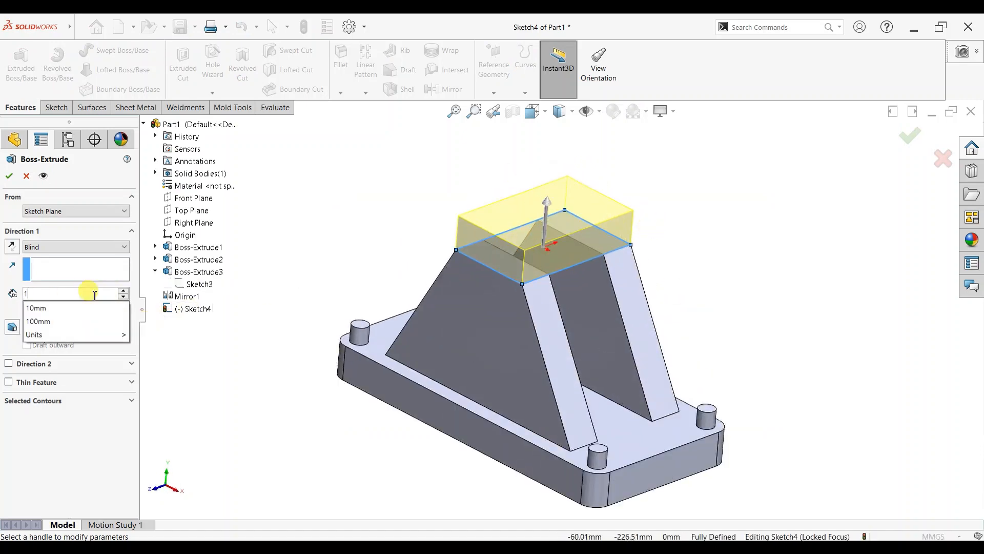
key(Return)
click(9, 176)
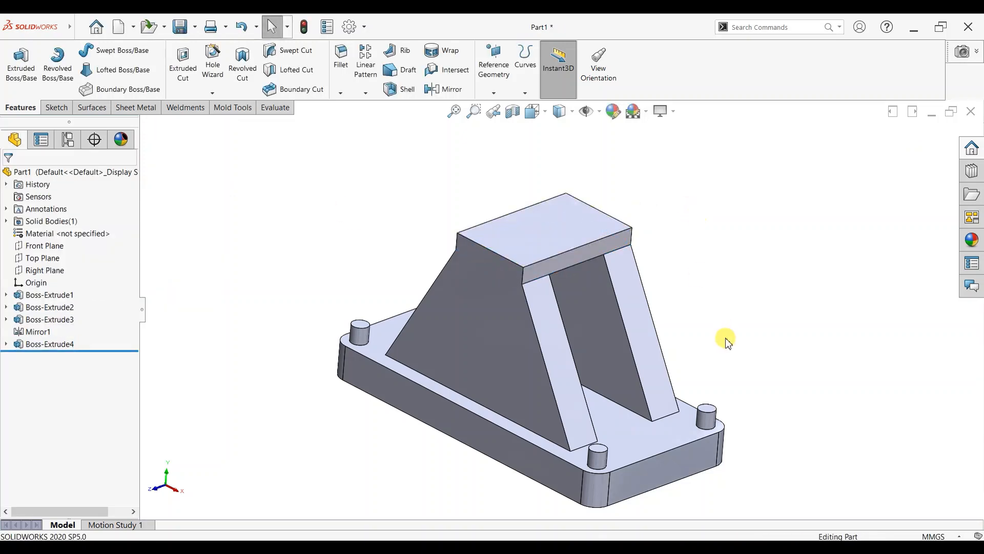
Start a sketch on the Right Plane and draw a vertical centerline from the origin to the base plate's top edge.
middle_drag(727, 340, 706, 299)
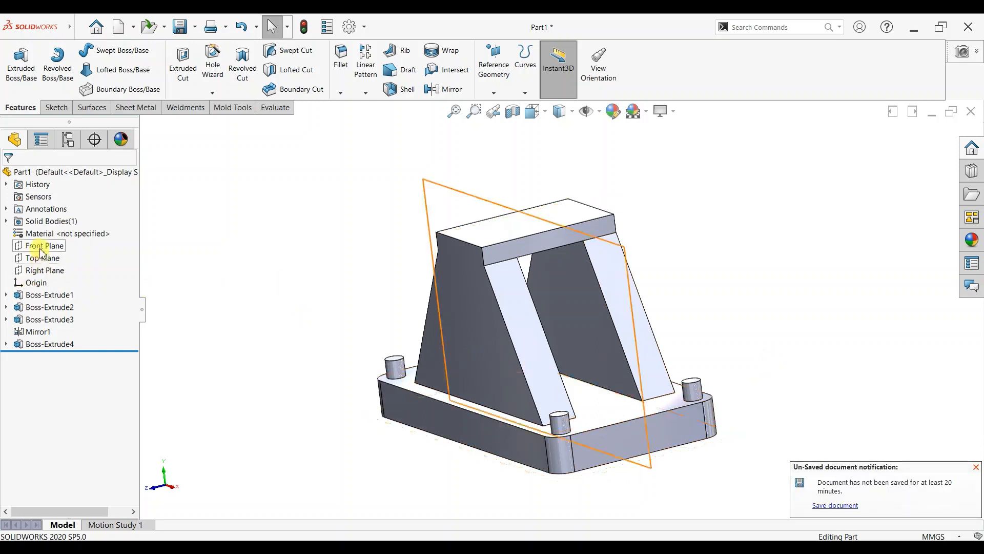
click(41, 270)
middle_drag(455, 335, 447, 304)
key(ctrl+8)
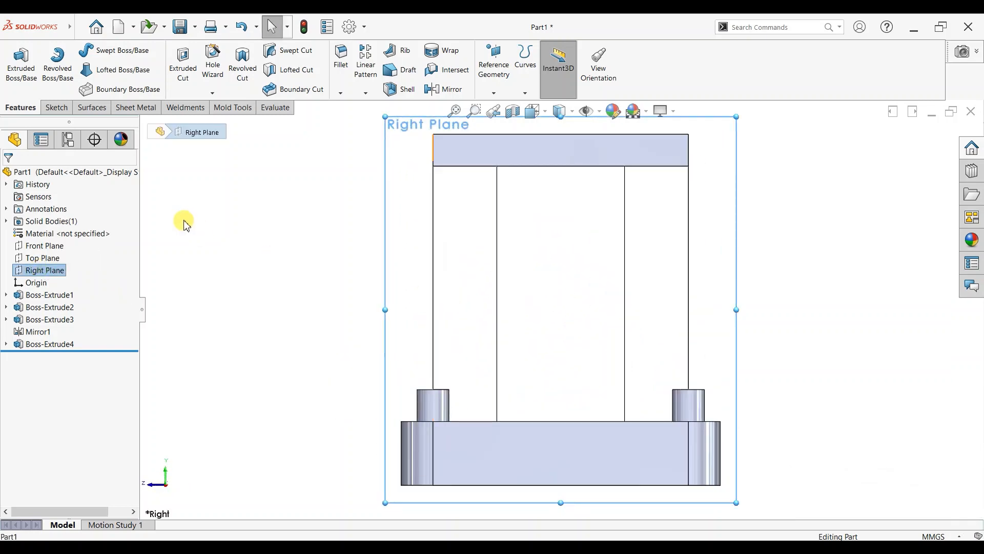
click(57, 107)
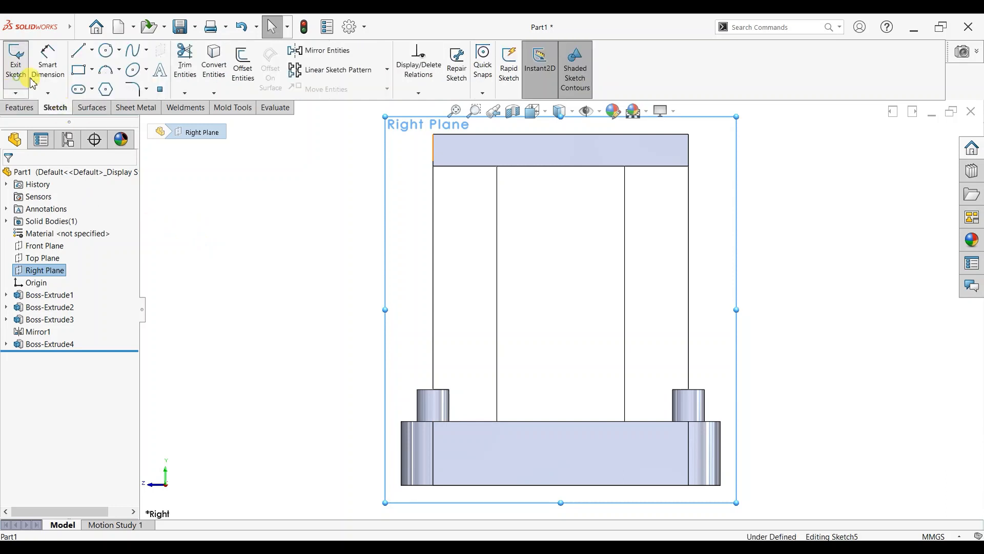
click(16, 61)
click(91, 50)
click(93, 80)
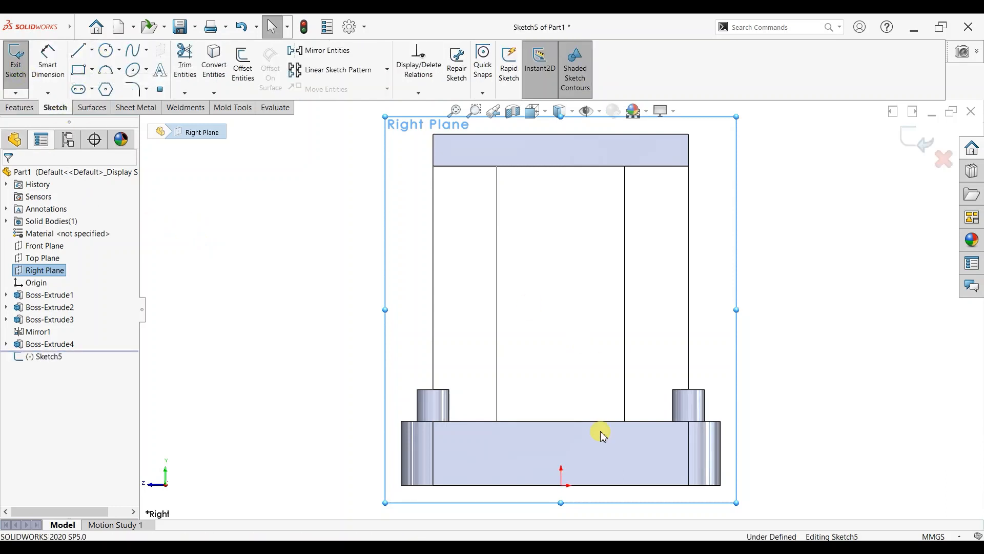
click(561, 484)
click(561, 421)
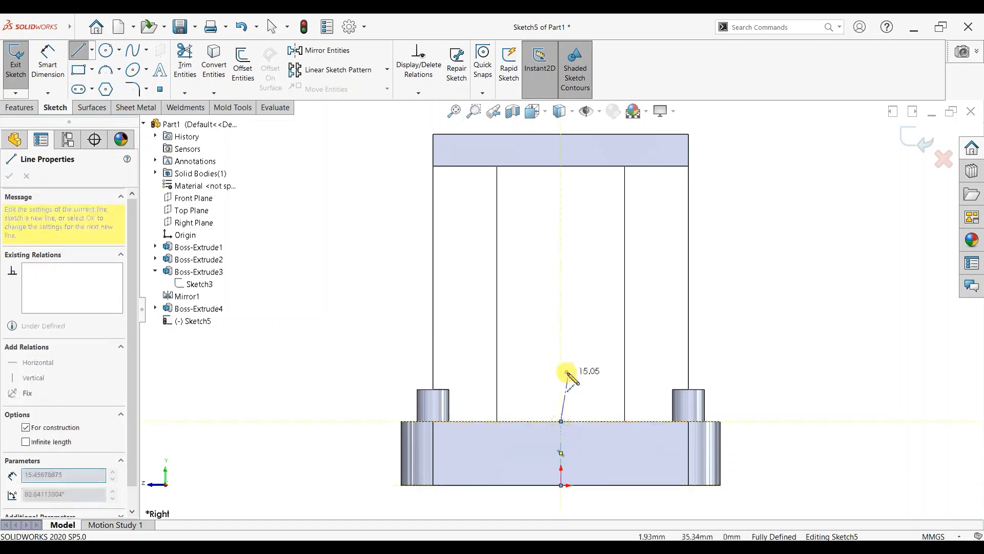
key(Escape)
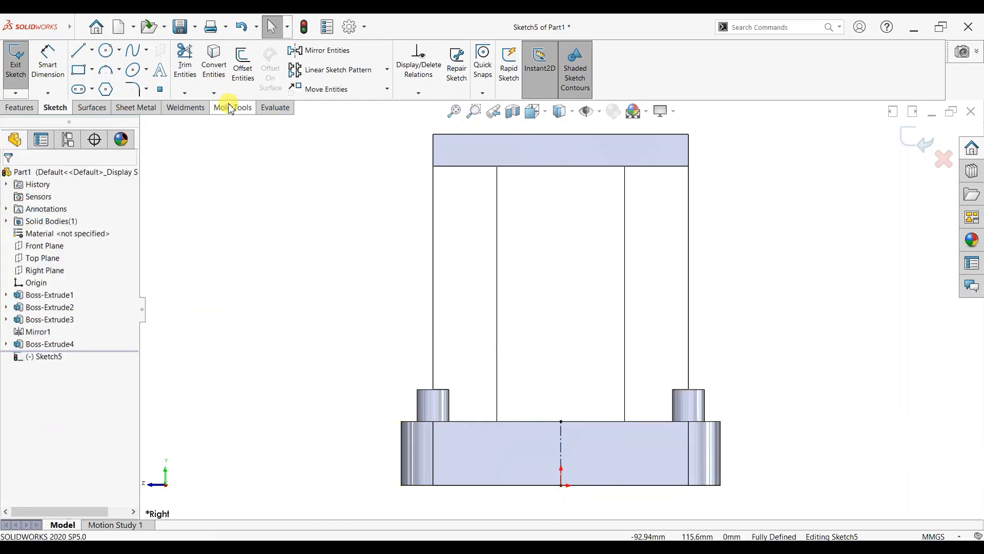
Sketch a tall, narrow corner rectangle between the base and top plates, overlapping the inner edge of the +Z side wall.
click(79, 69)
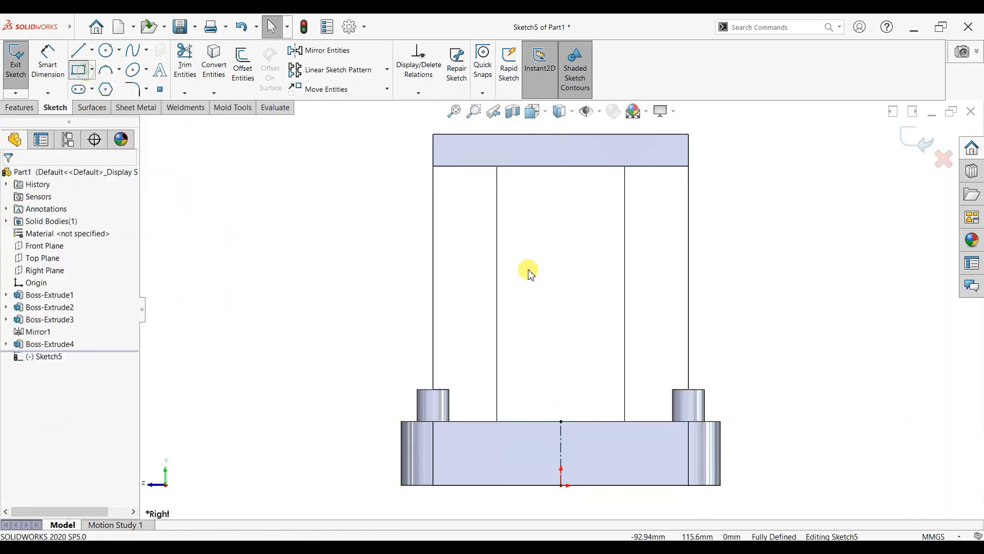
click(512, 202)
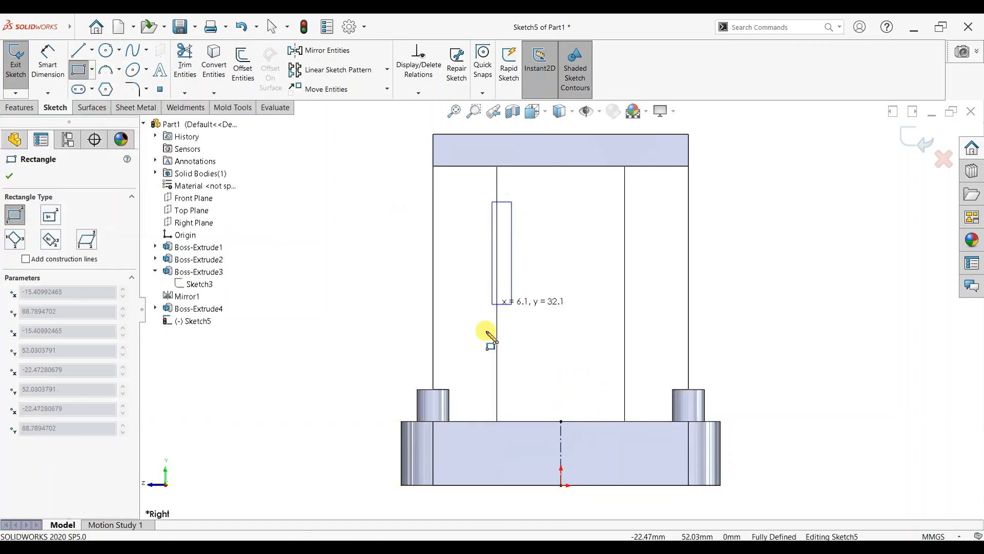
click(465, 383)
key(Escape)
Dimension the rectangle's lower edge 15 mm above the base plate's top edge.
click(48, 63)
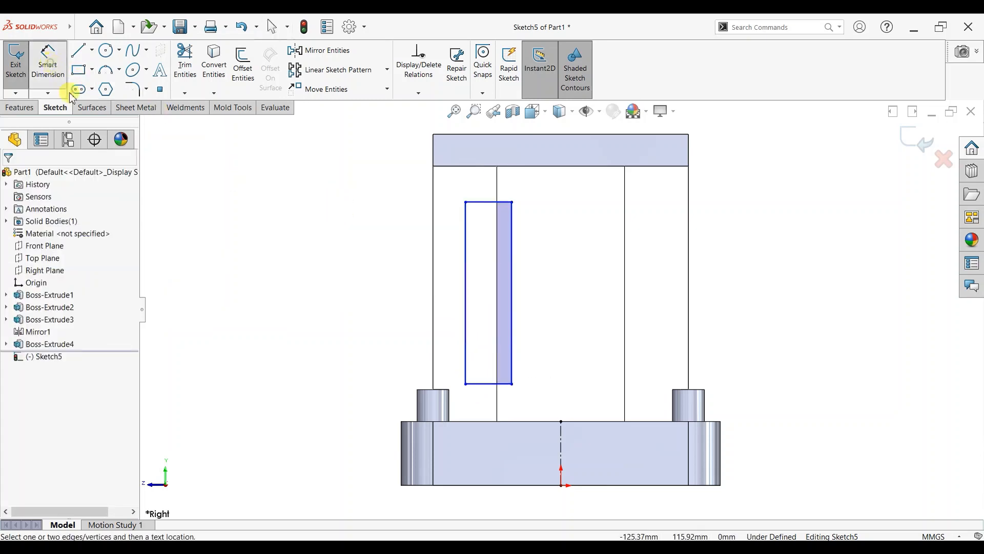
click(520, 422)
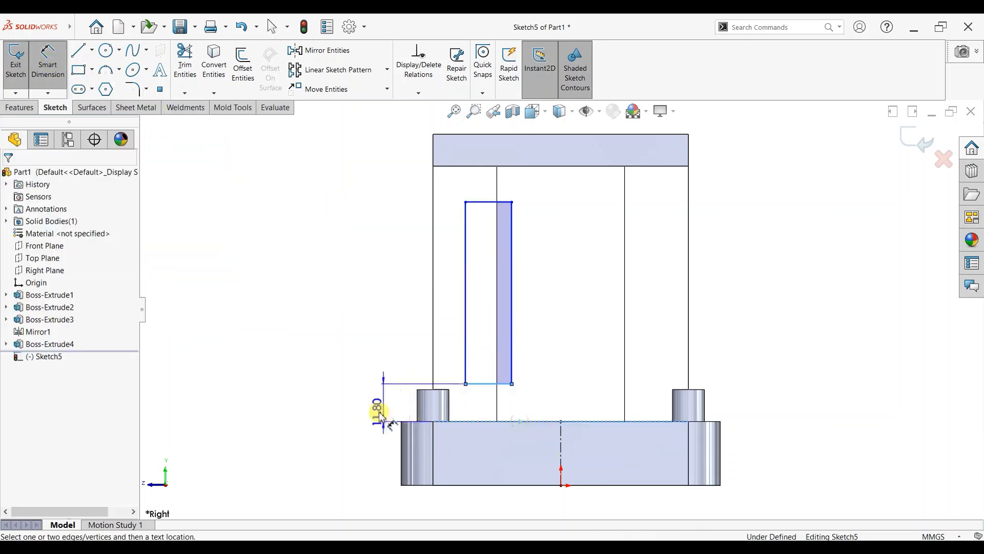
click(356, 419)
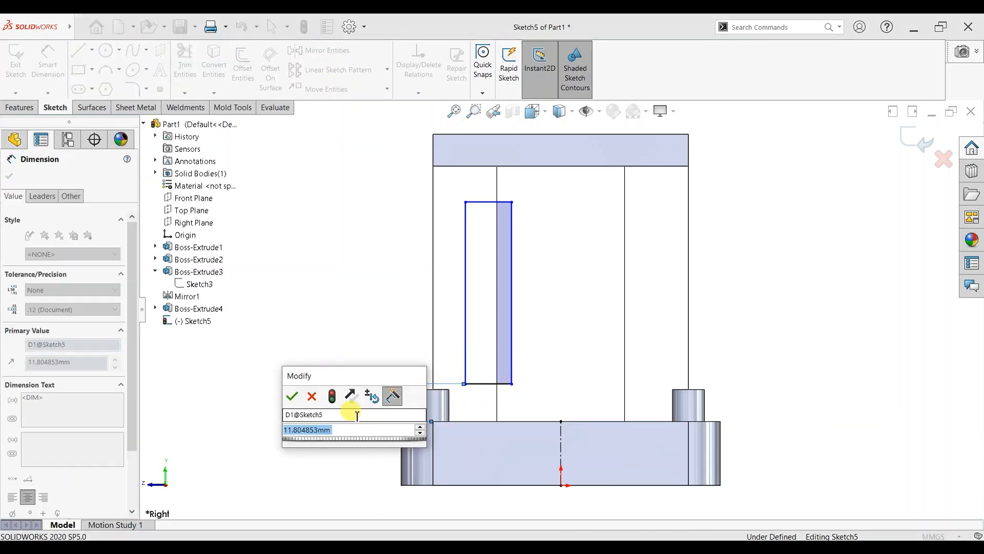
text(15)
key(Return)
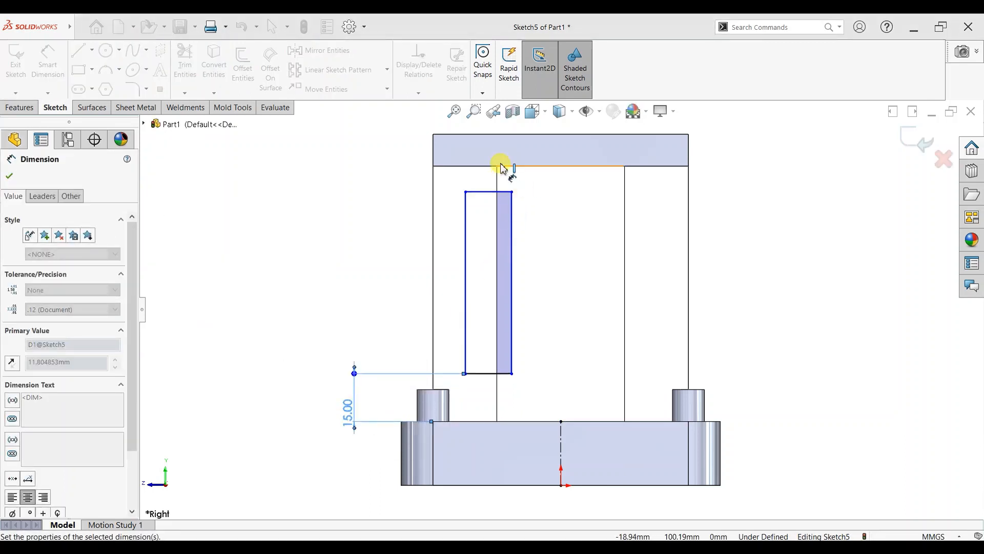
Dimension the rectangle's upper edge 15 mm below the underside of the top plate.
click(501, 168)
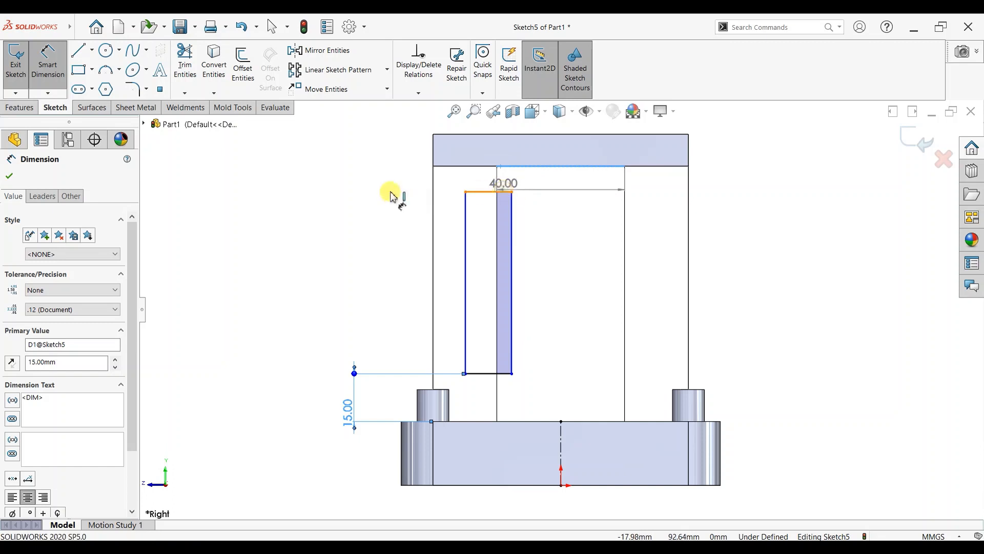
click(503, 191)
click(390, 194)
text(15)
key(Return)
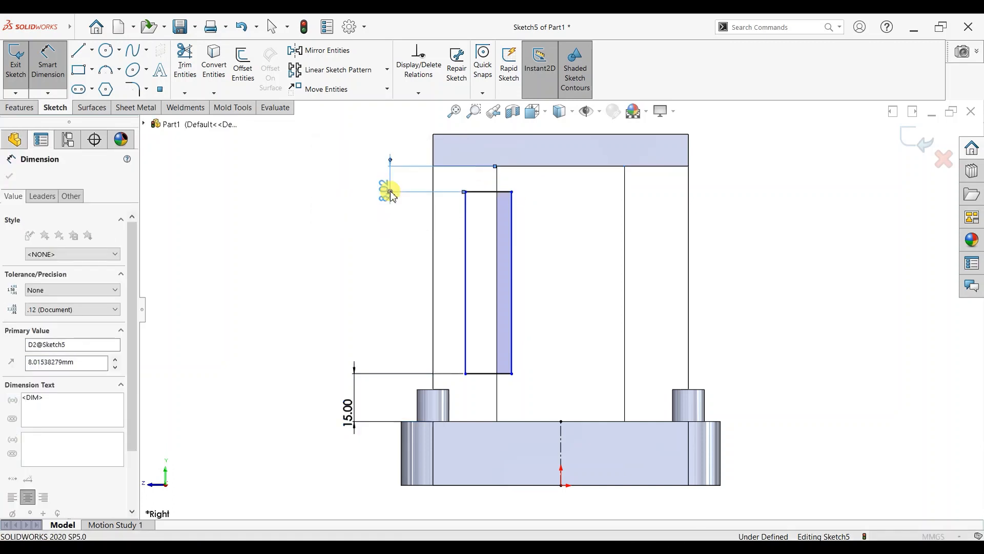
Dimension the rectangle's outer vertical edge 10 mm from the outer edge of the +Z side wall.
click(433, 282)
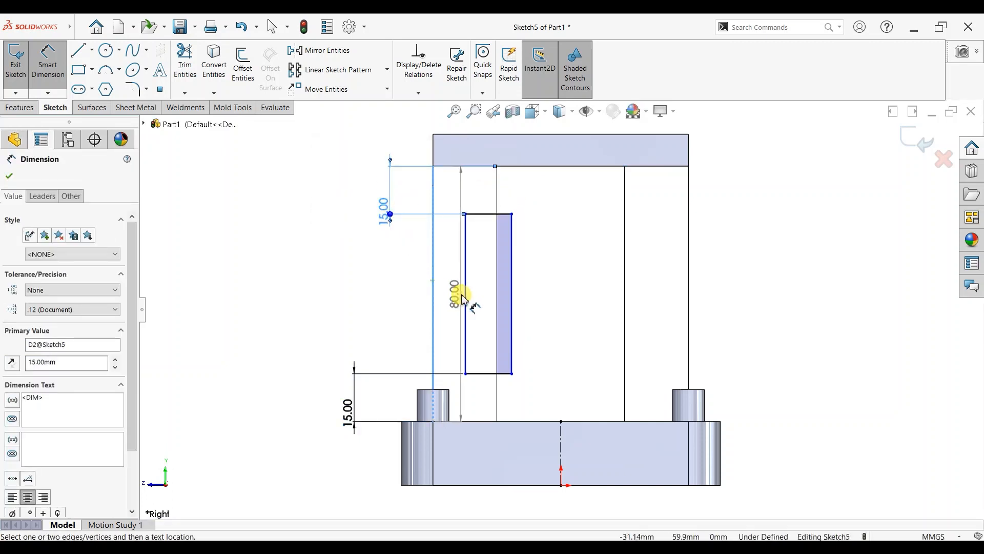
click(465, 282)
key(f)
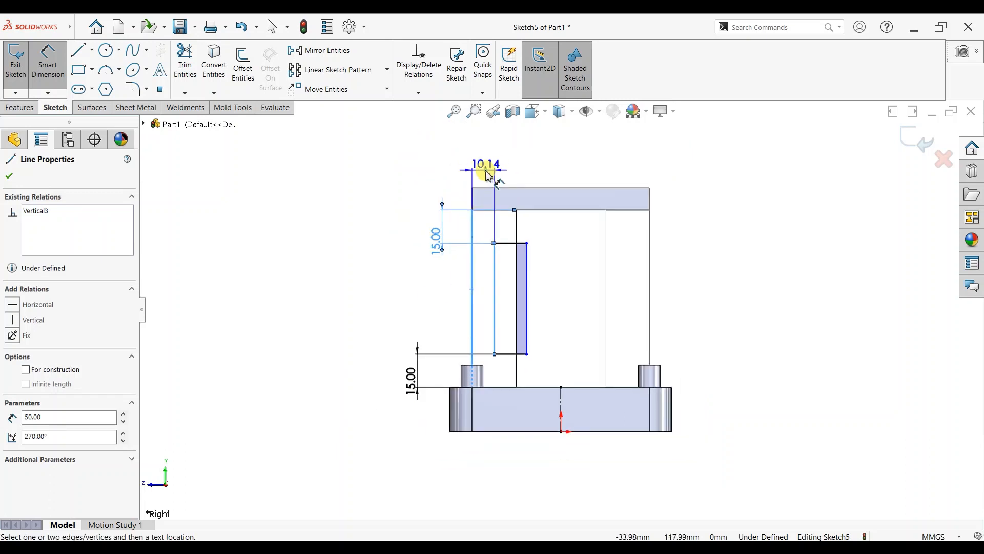
click(487, 175)
key(Return)
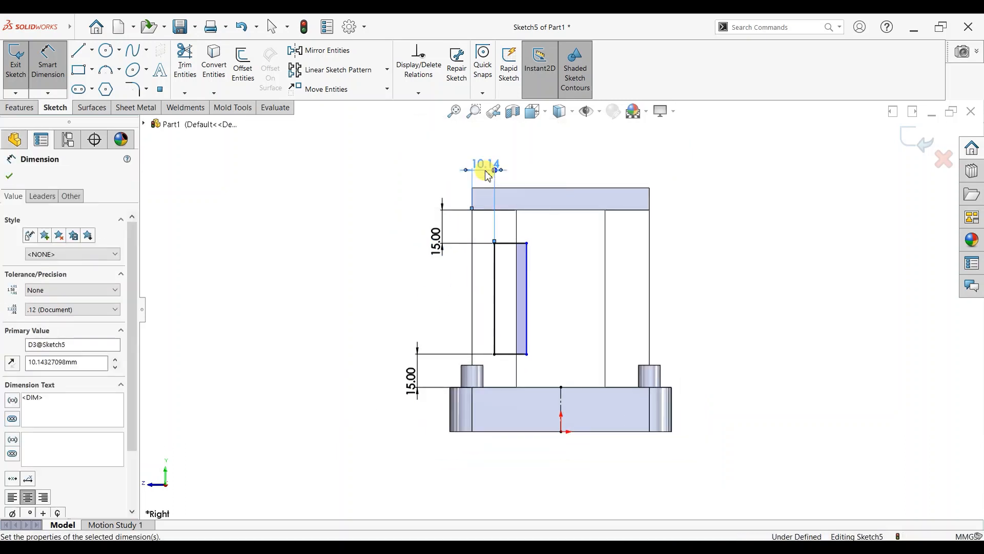
scroll(673, 280, down, 1)
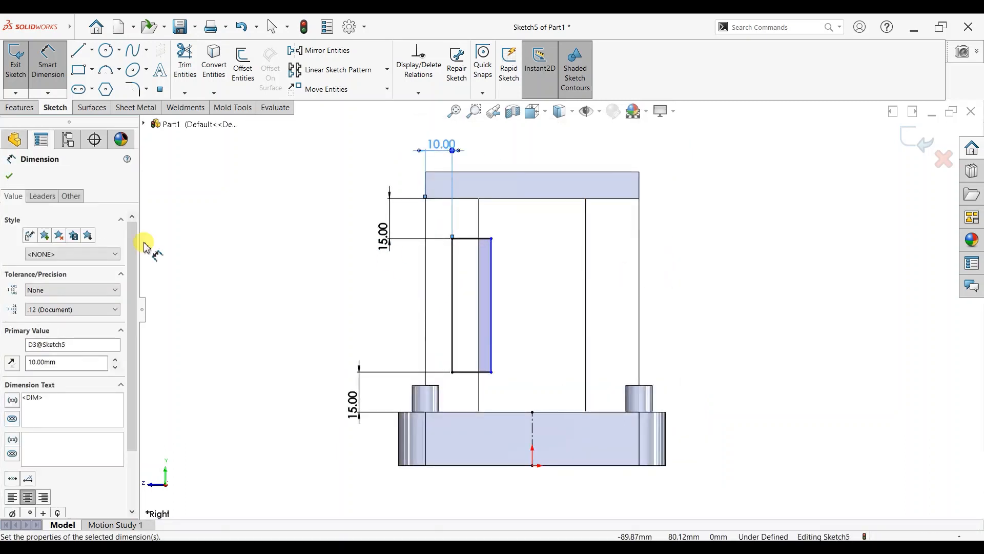
click(9, 177)
Mirror the rectangle's four lines about the vertical centerline, keeping the original.
click(319, 50)
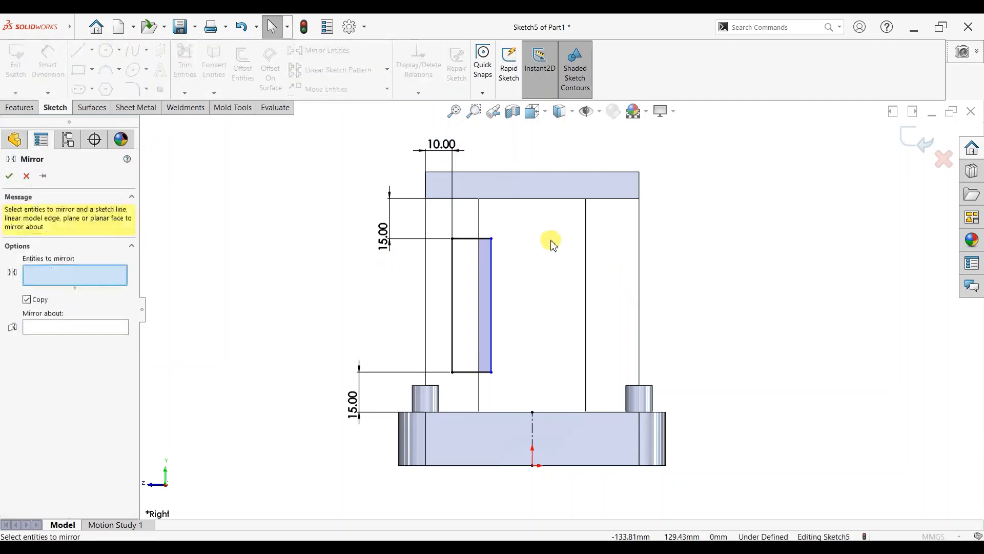
drag(523, 211, 403, 390)
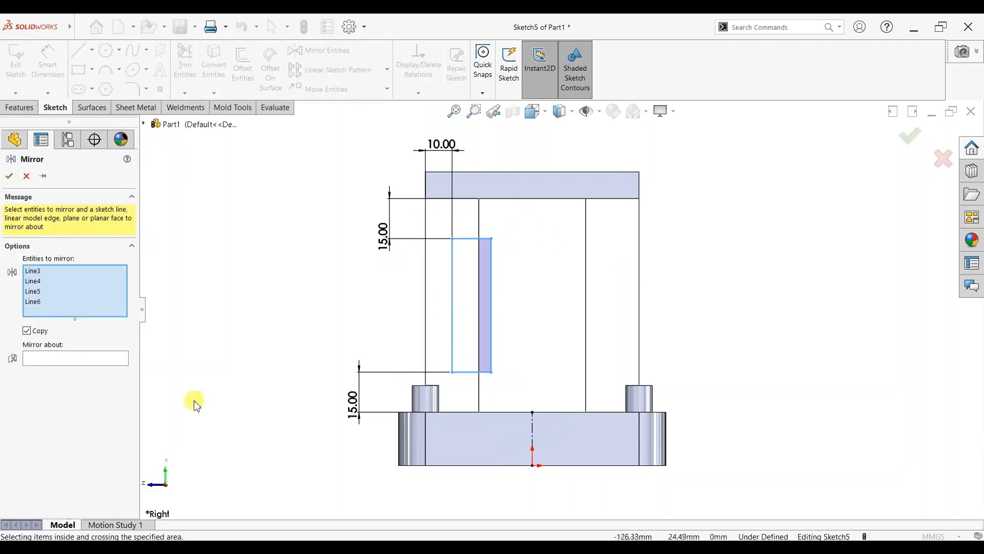
click(108, 362)
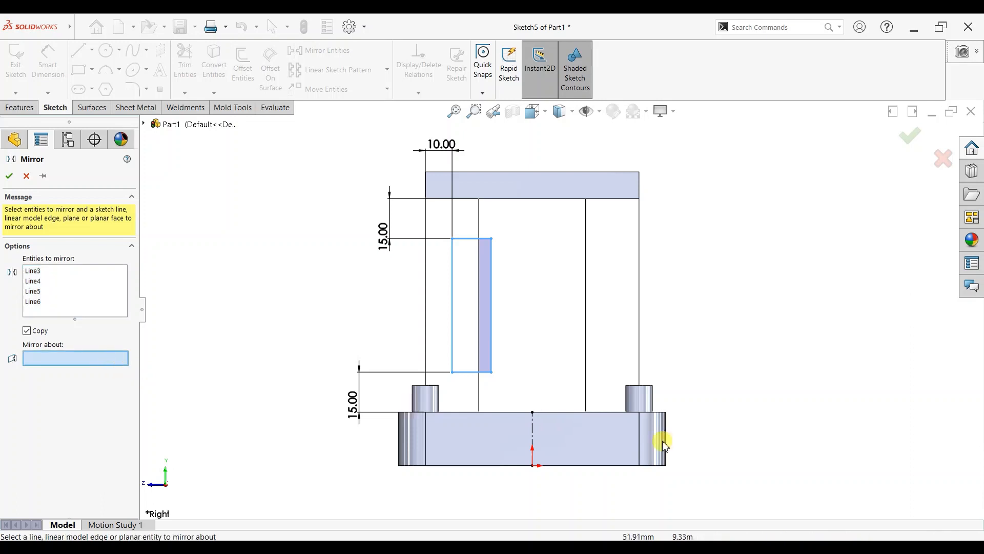
click(532, 423)
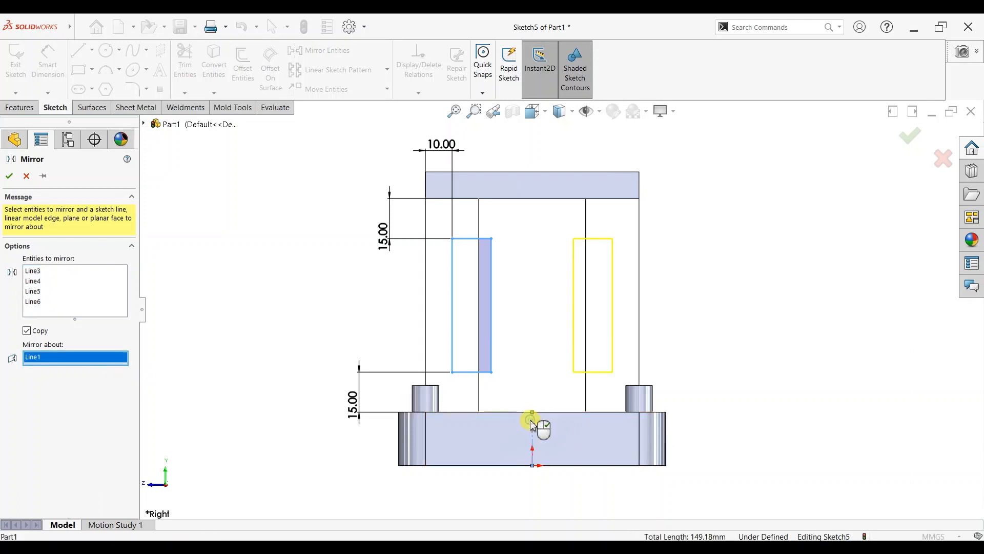
click(9, 177)
Cut-extrude both rectangles with the Through All - Both end condition to recess the inner sides of the walls.
click(19, 107)
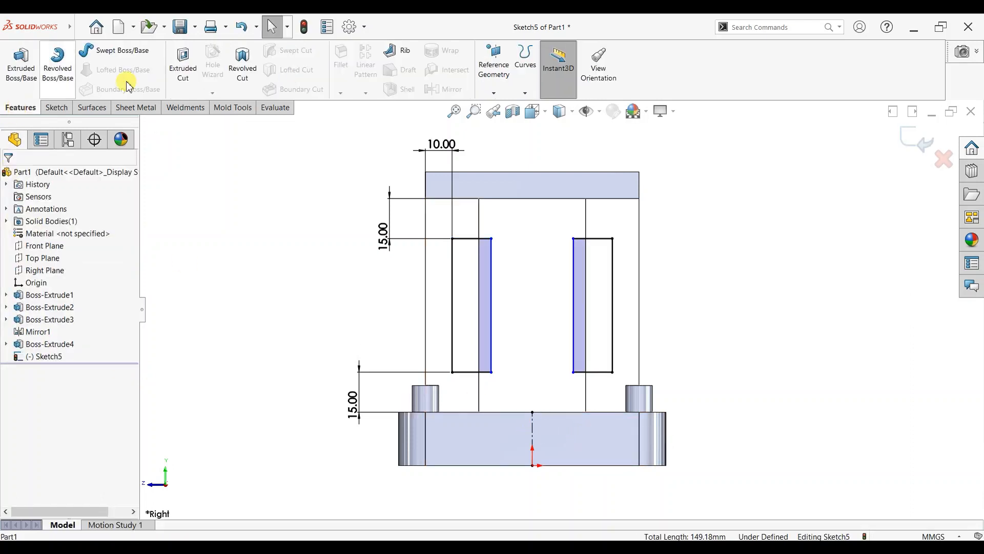
click(179, 62)
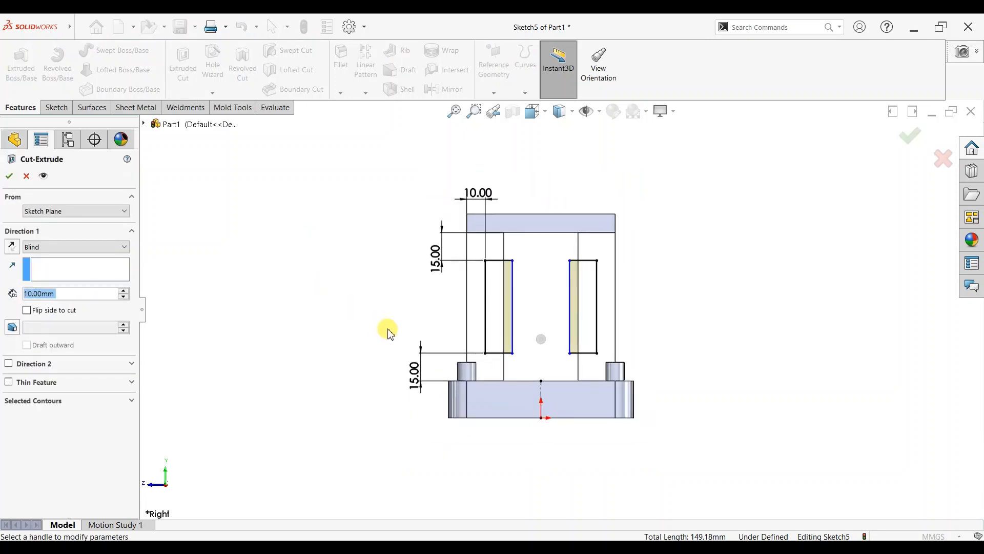
click(67, 247)
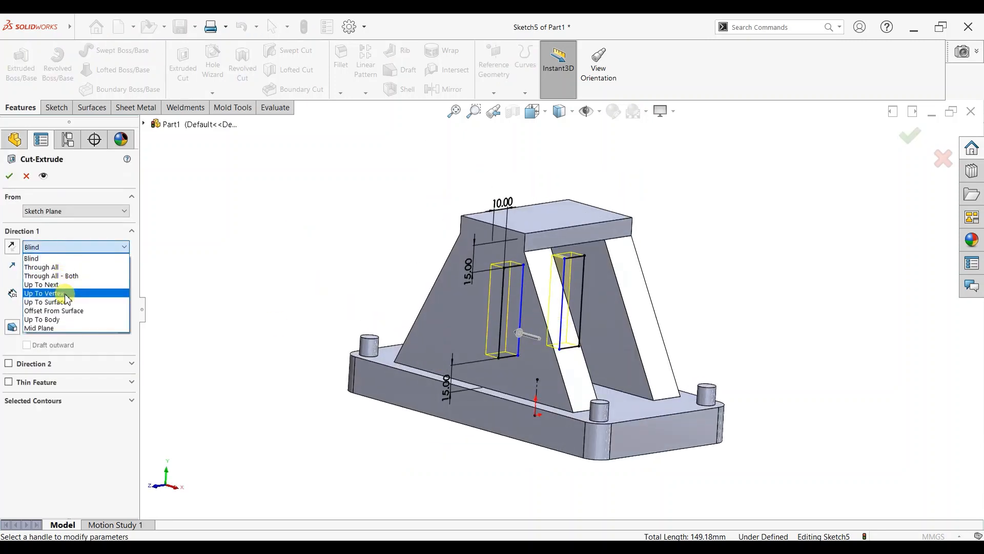
click(65, 273)
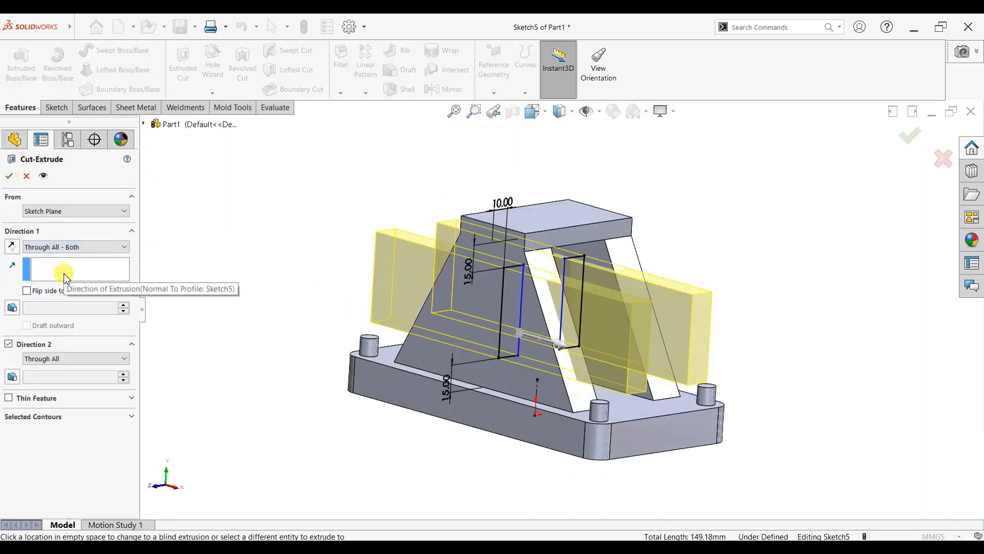
click(14, 180)
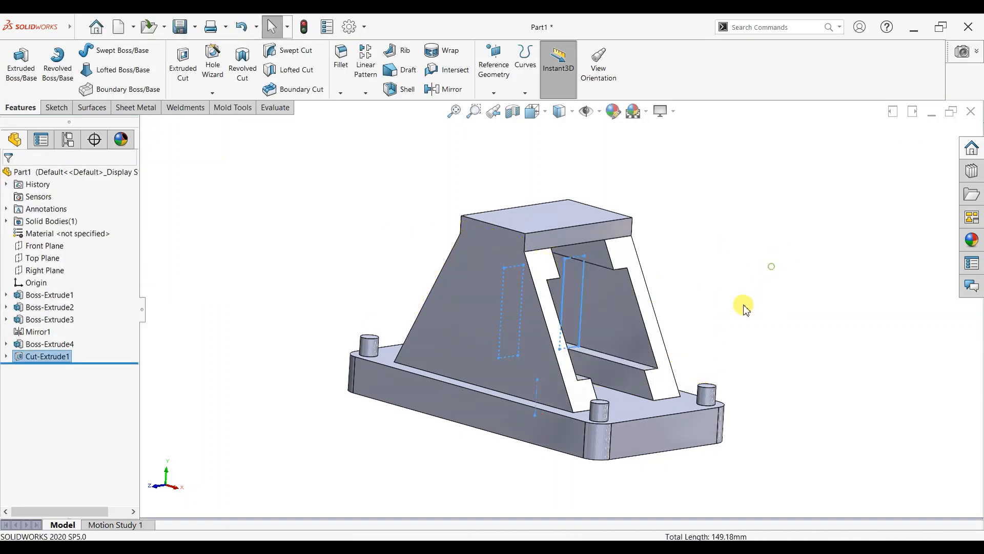
Start a sketch on the outer face of the +Z trapezoidal wall and offset the face outline 10 mm inward.
mouse_move(736, 304)
middle_down()
mouse_move(699, 281)
mouse_move(624, 293)
mouse_move(741, 274)
mouse_move(744, 316)
middle_up()
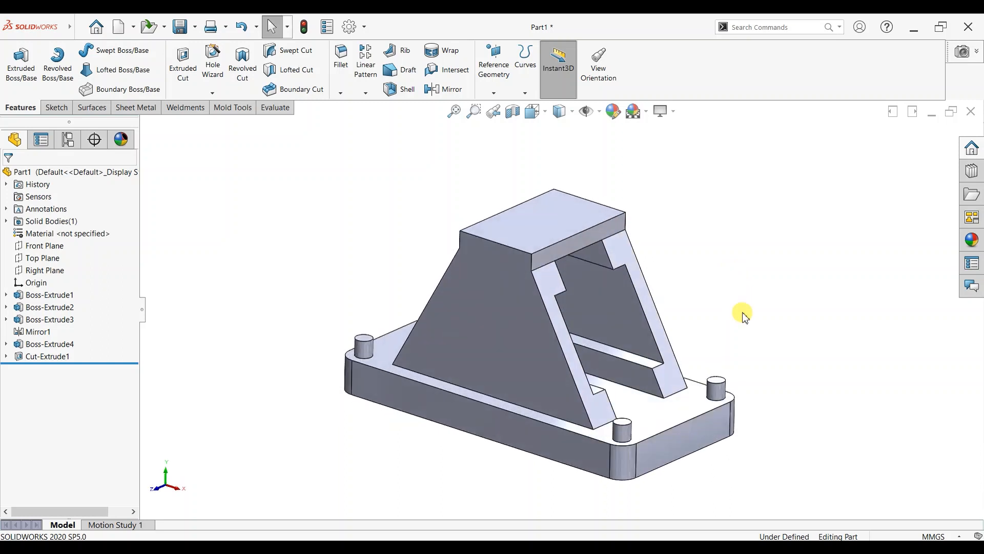
click(465, 368)
click(511, 347)
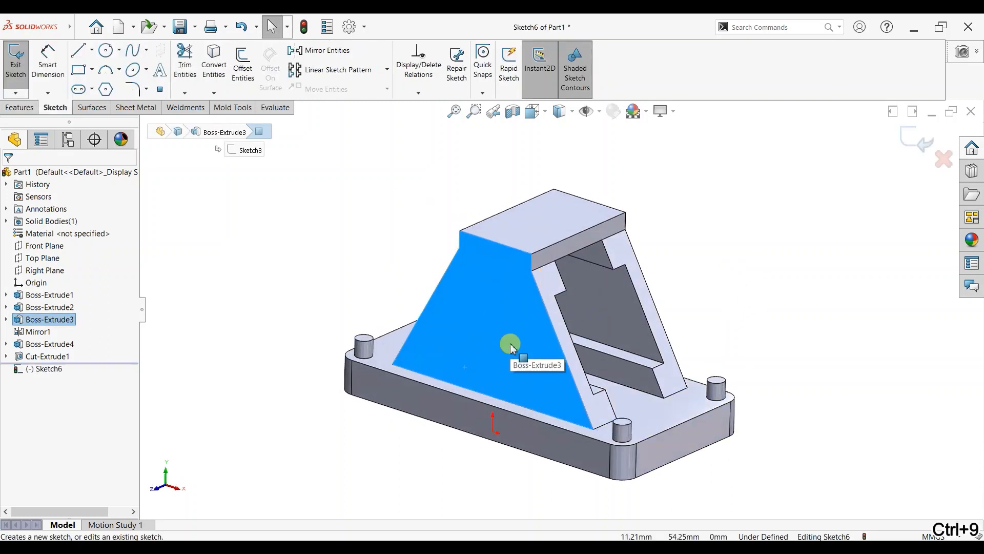
key(ctrl+8)
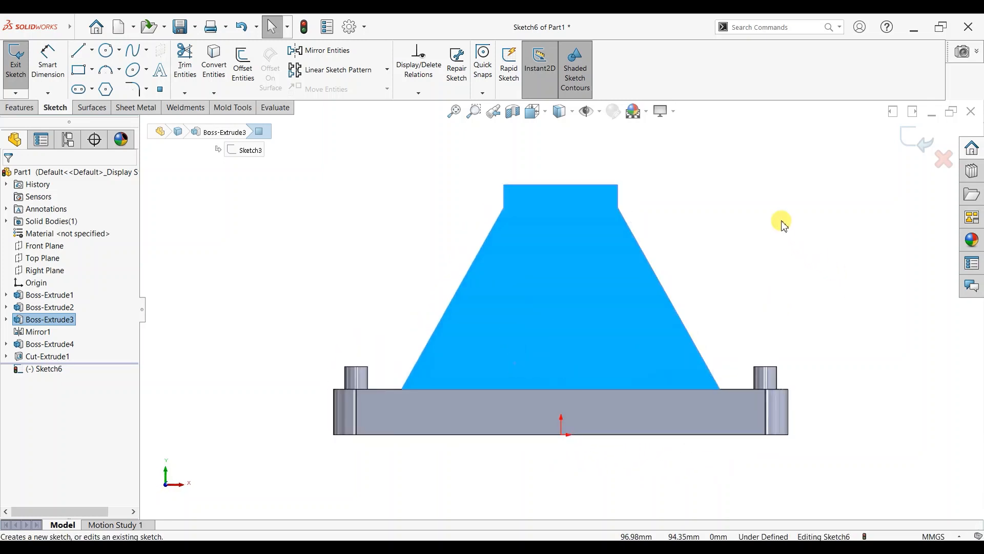
scroll(782, 226, down, 2)
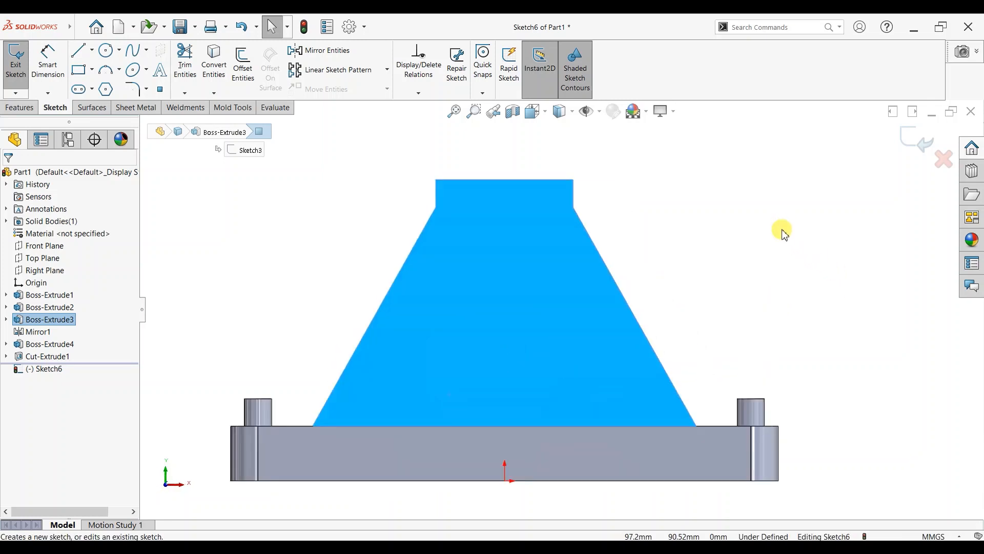
click(242, 72)
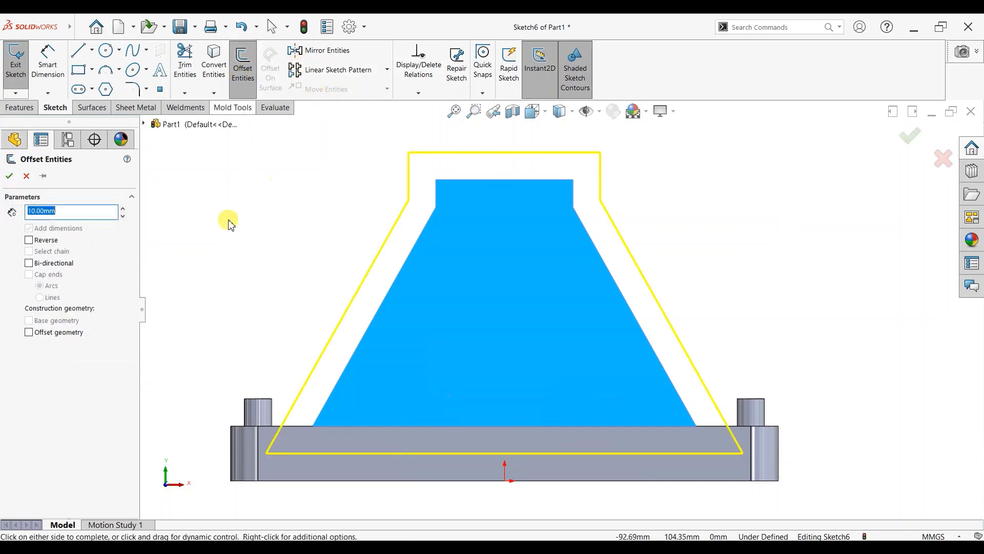
click(30, 240)
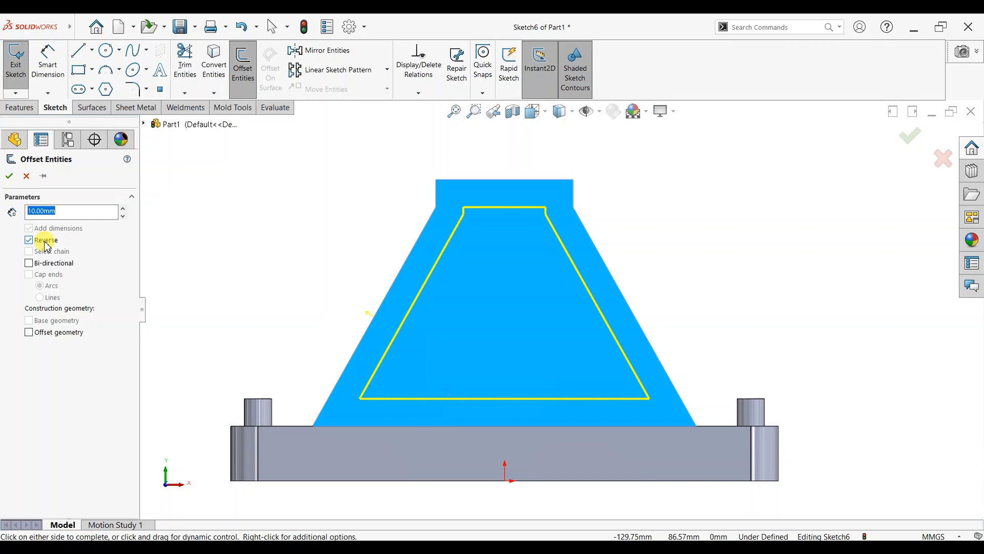
click(11, 178)
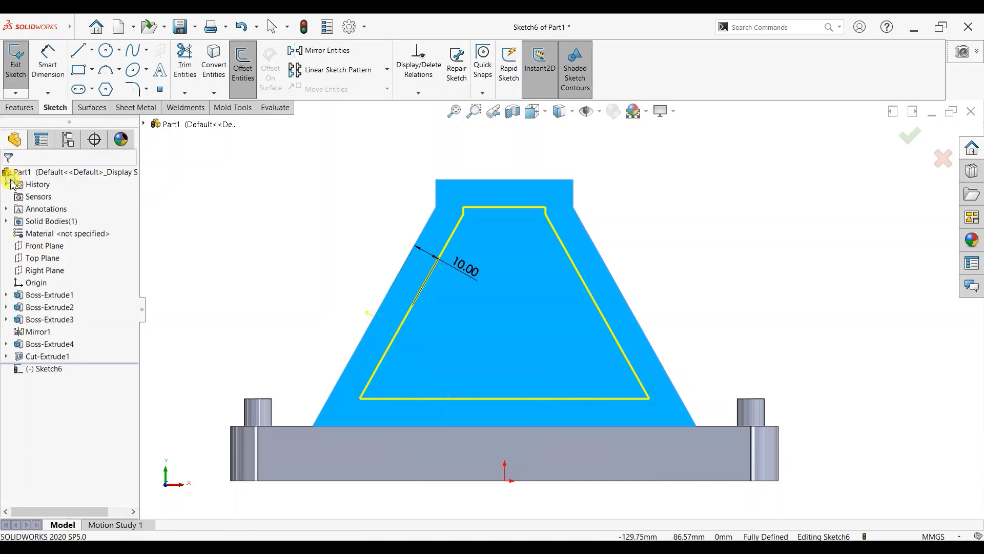
Cut-extrude the offset outline Through All to open windows in both trapezoidal walls.
key(ctrl+7)
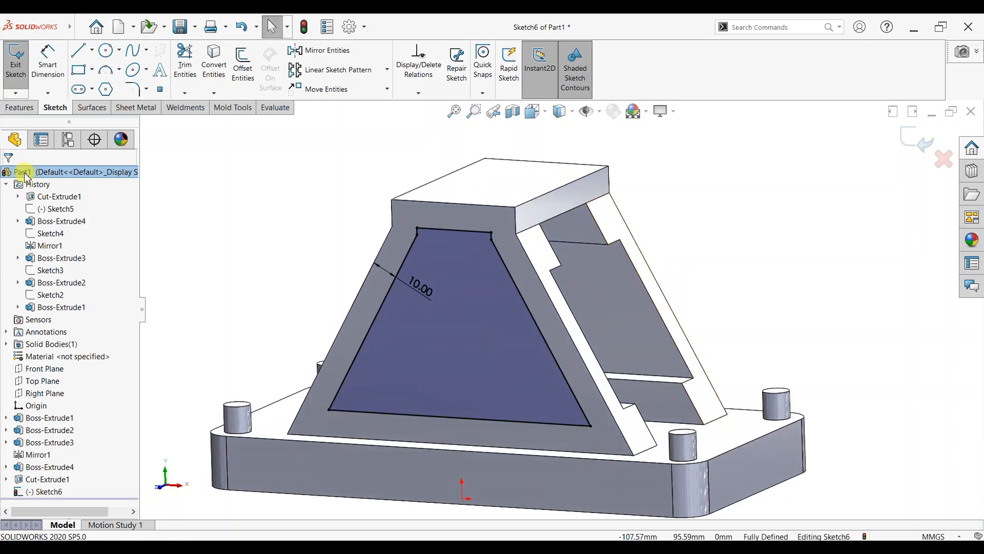
click(18, 107)
click(194, 74)
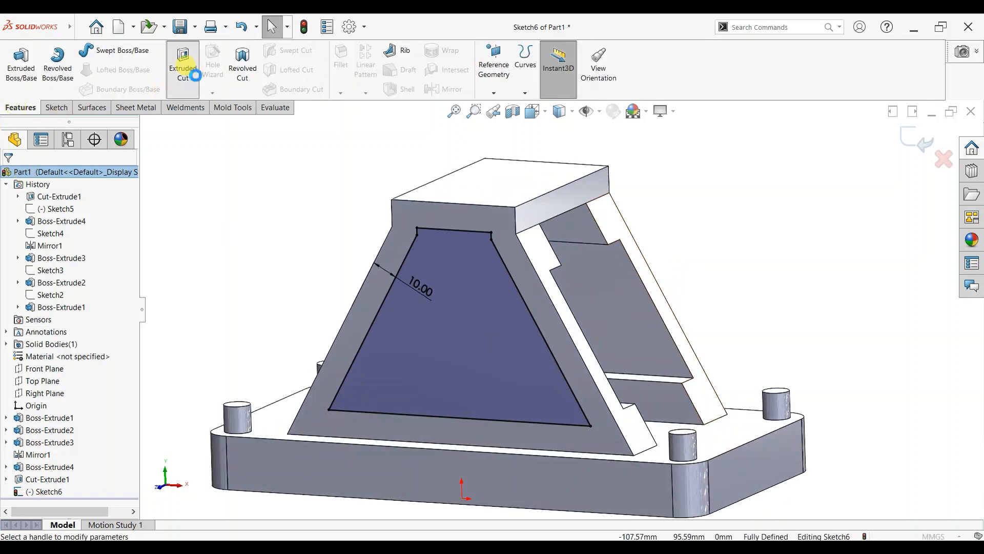
click(72, 246)
click(51, 256)
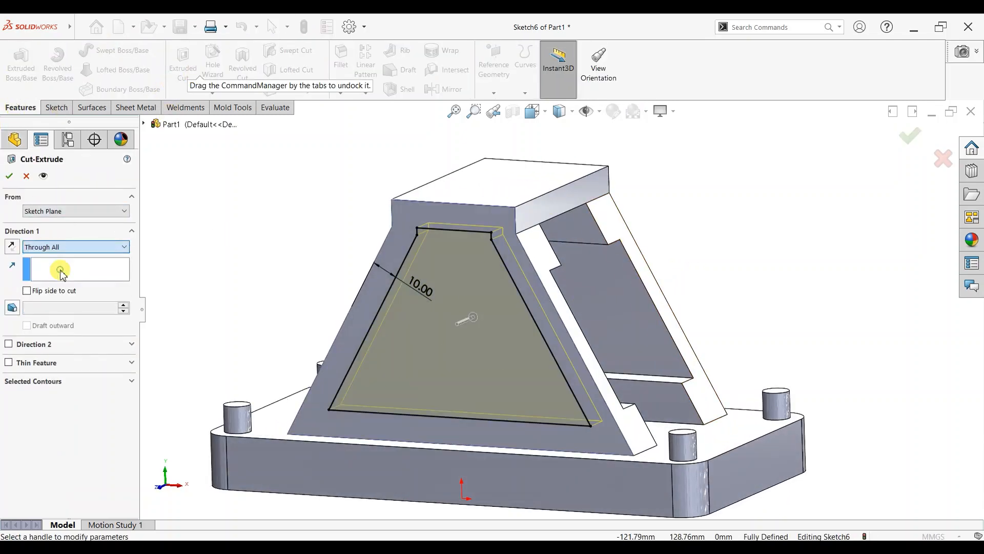
click(8, 177)
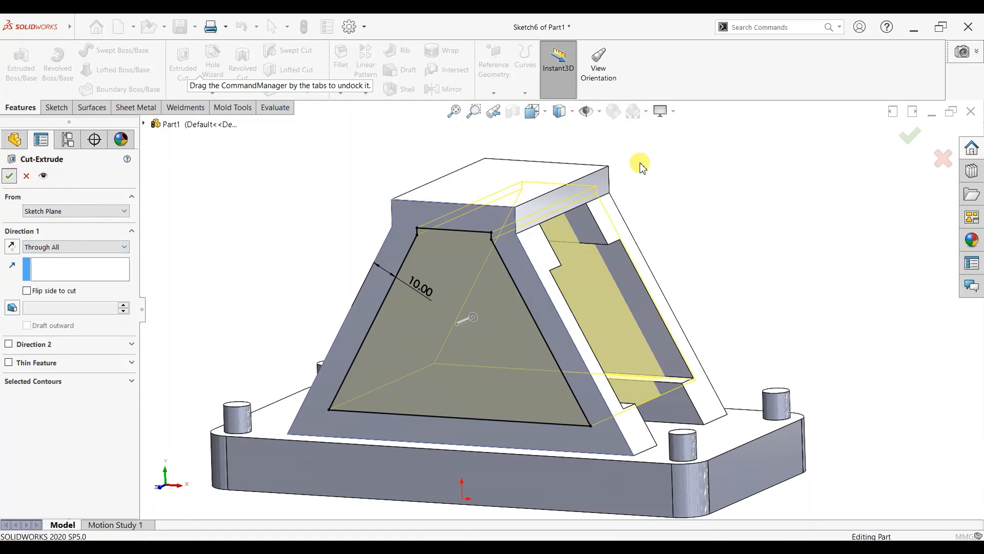
Start a sketch on the top face of the stud at the base plate's -X, +Z corner, viewed normal to it.
middle_drag(715, 231, 673, 230)
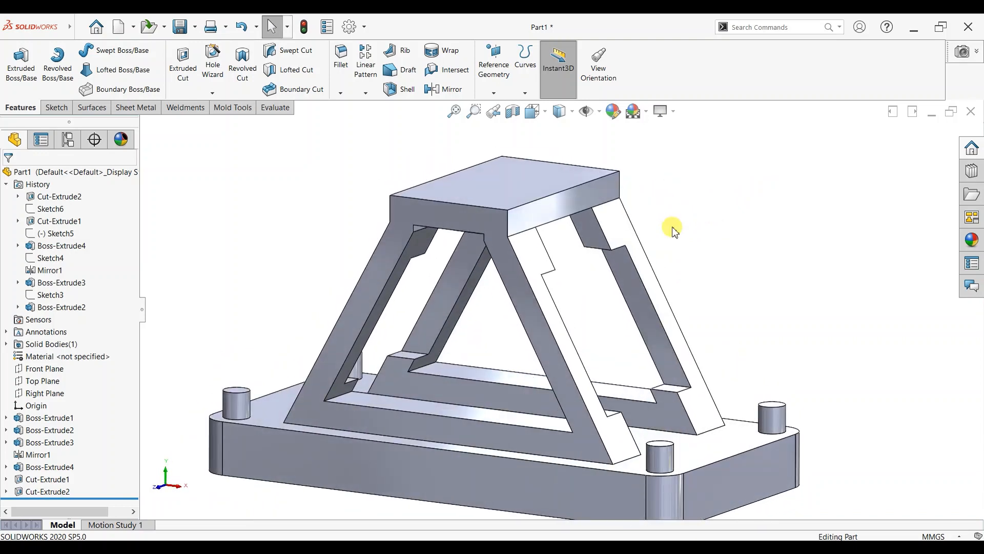
scroll(680, 292, up, 1)
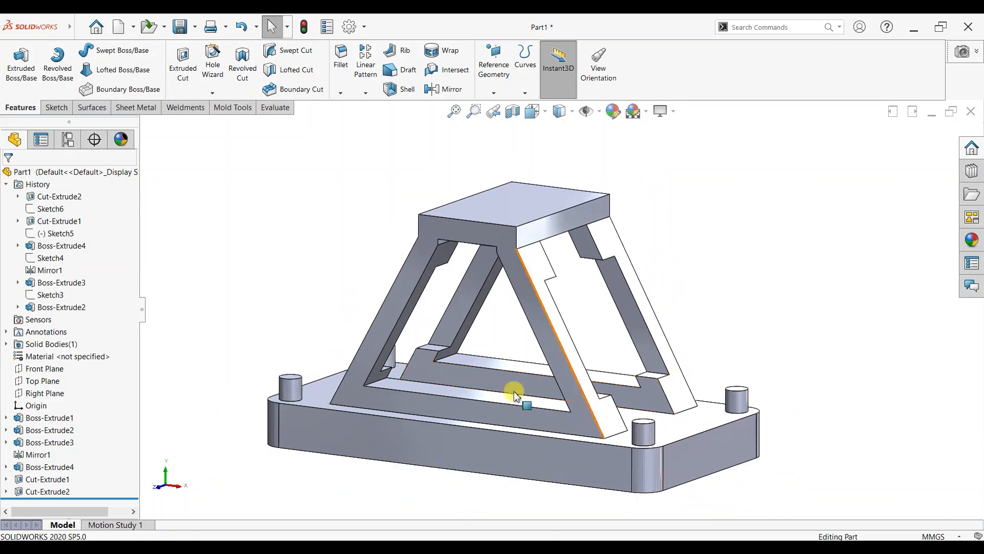
middle_drag(565, 378, 569, 402)
scroll(612, 384, down, 1)
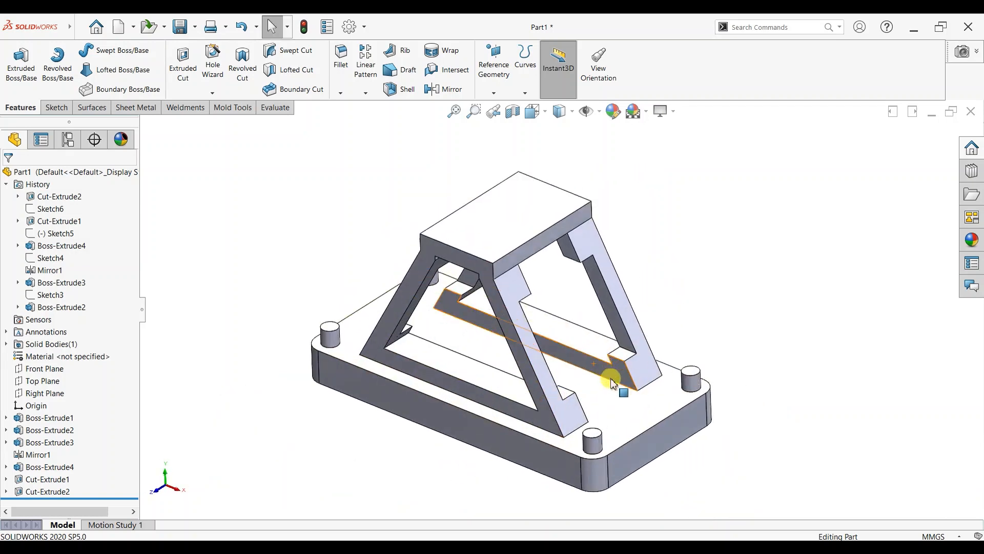
scroll(468, 275, down, 1)
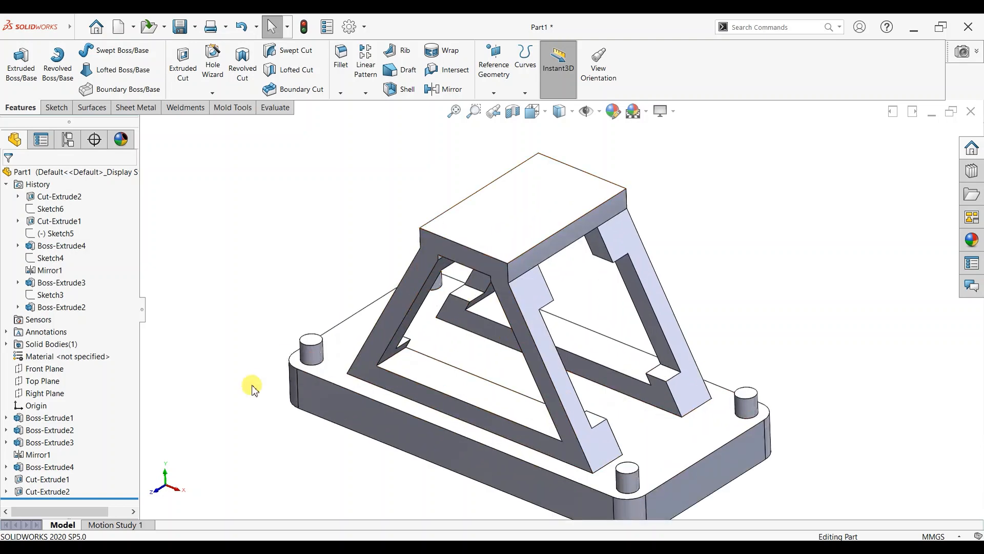
click(316, 343)
click(360, 312)
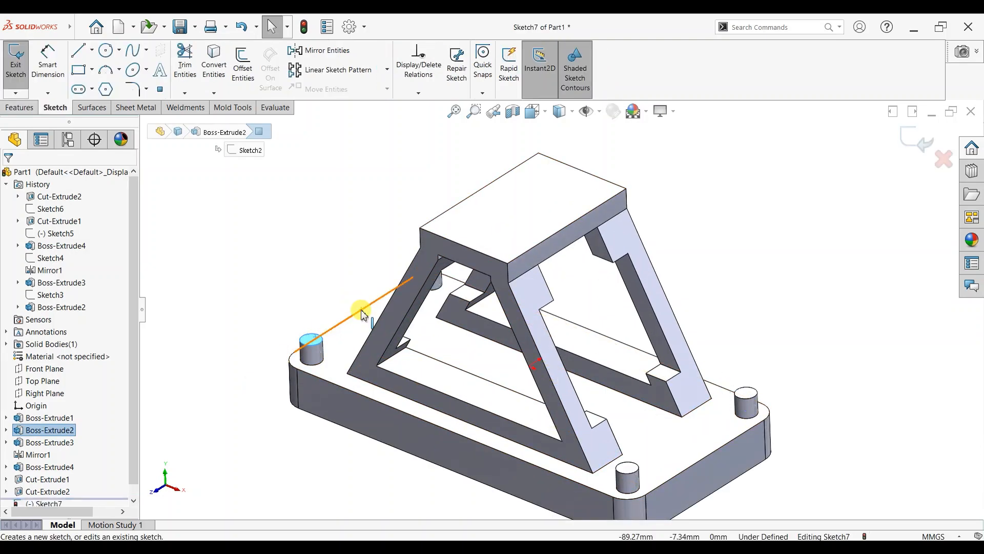
key(ctrl+8)
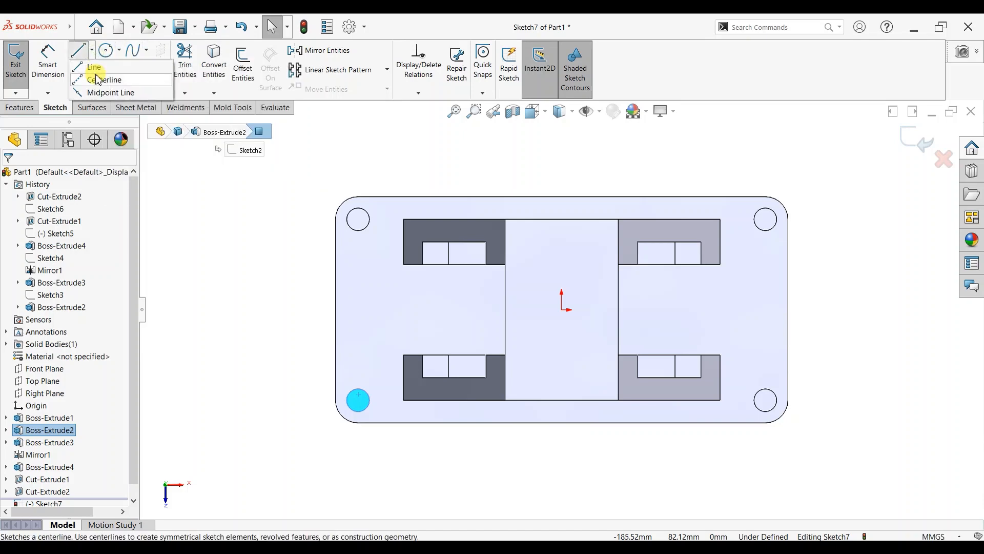
key(l)
click(562, 197)
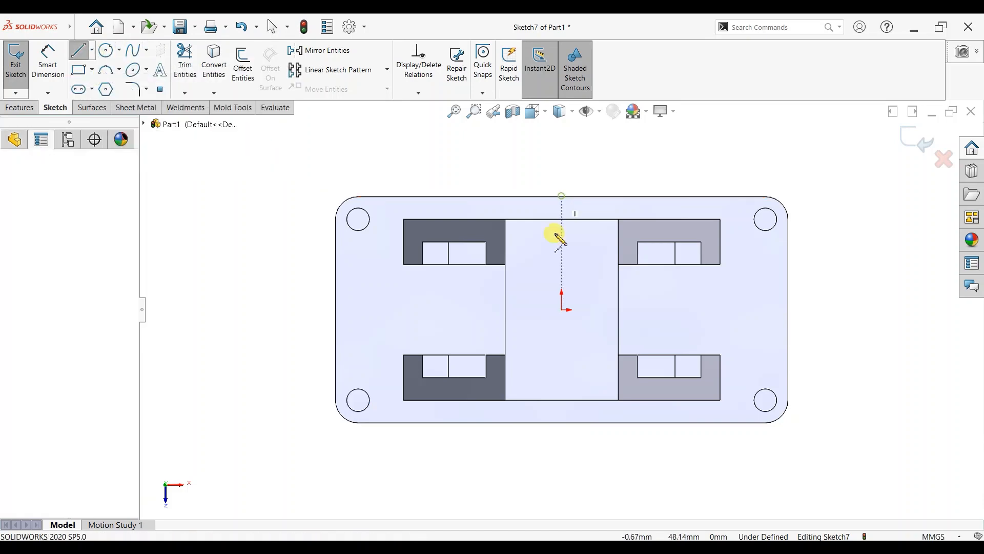
click(562, 309)
click(336, 309)
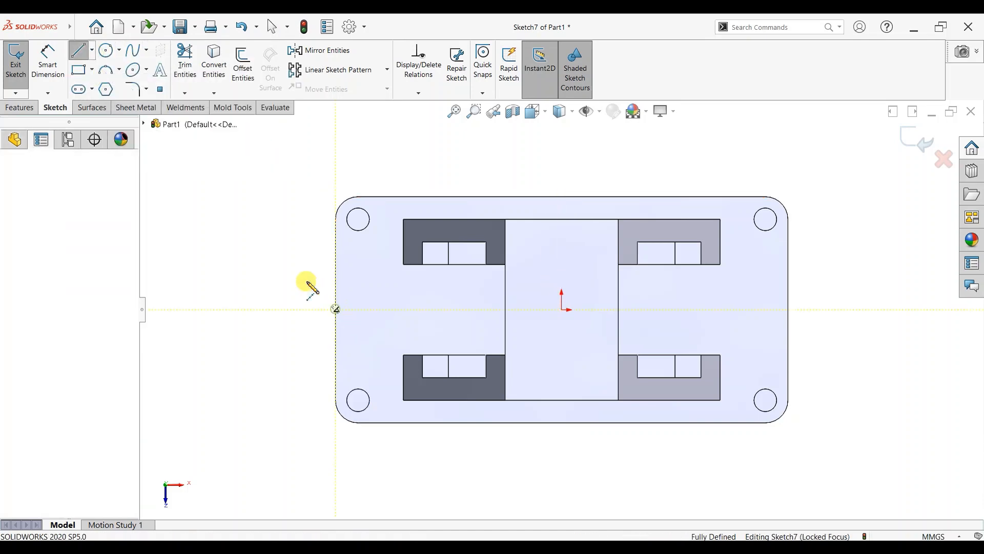
right_click(264, 231)
click(306, 239)
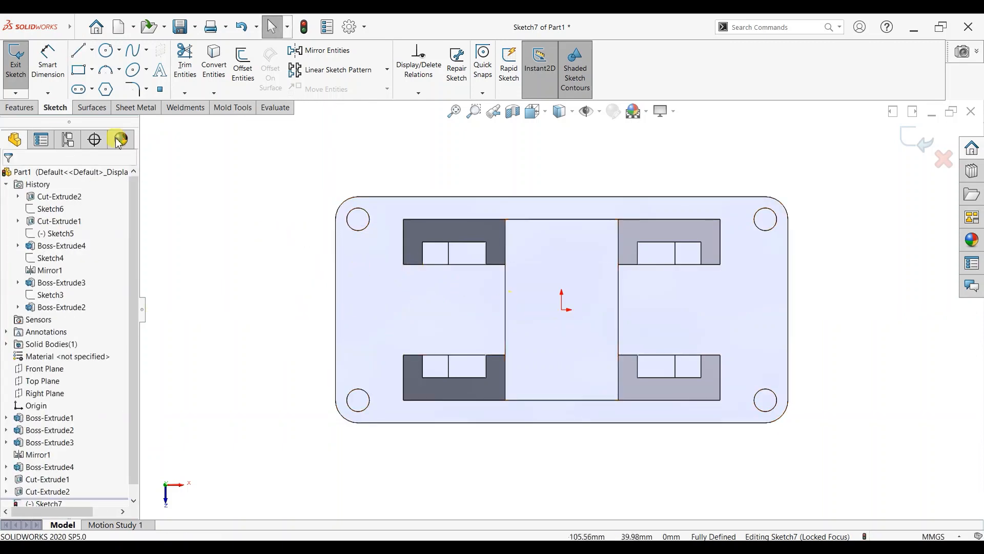
Draw a horizontal 100 mm centerline from the midpoint of the base plate's -X edge to the origin.
click(78, 50)
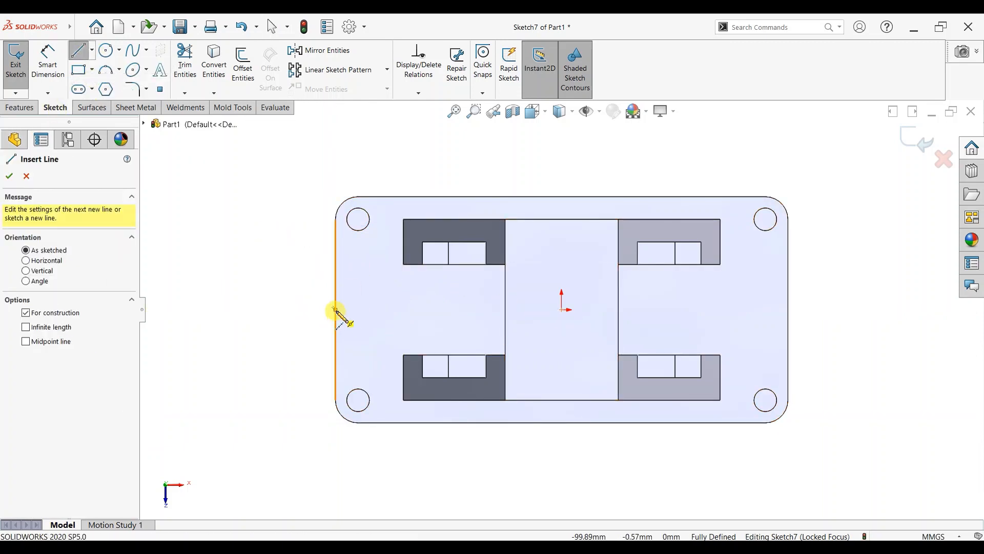
click(336, 310)
click(562, 309)
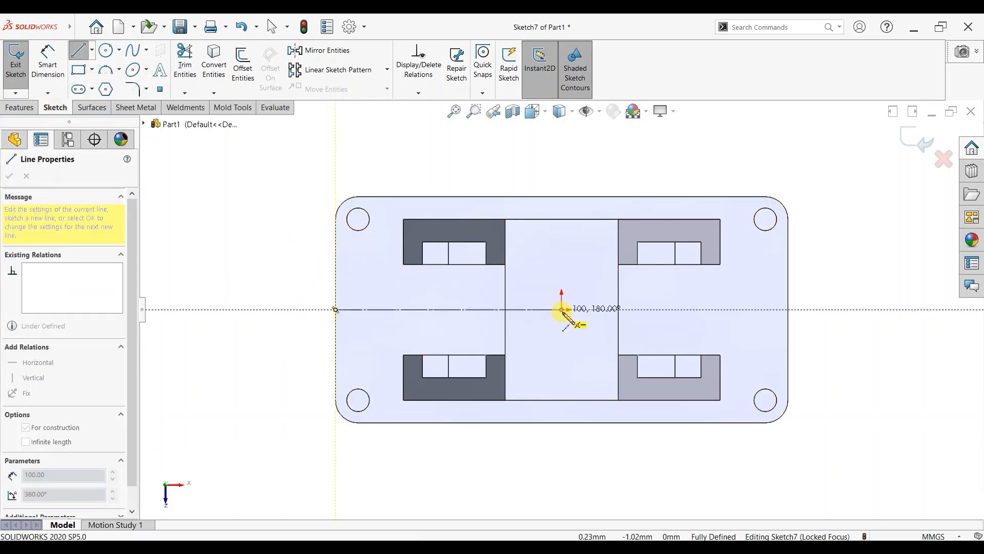
Draw a vertical centerline from the origin to the midpoint of the base plate's -Z edge.
click(562, 196)
right_click(500, 149)
click(510, 178)
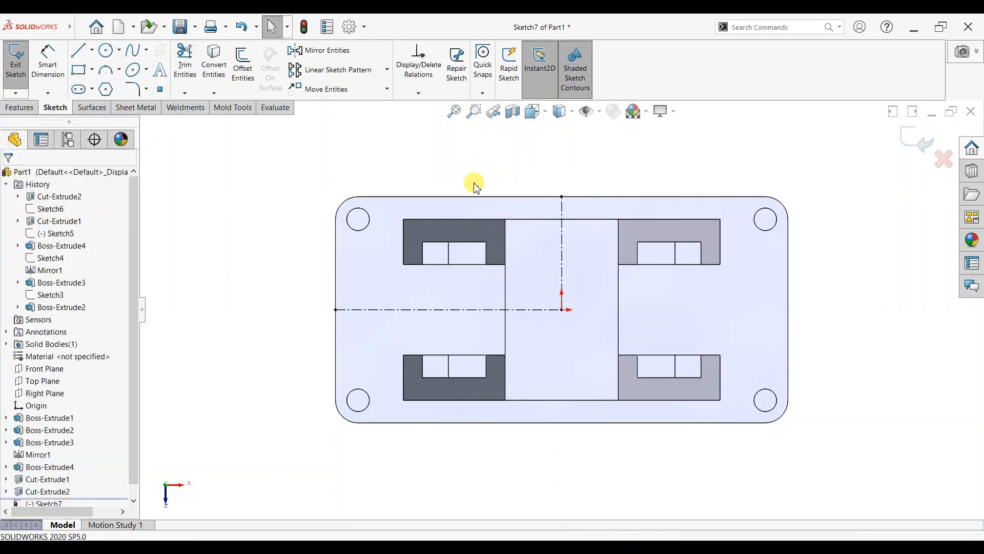
Draw a 20 mm diameter circle concentric with the stud at the base plate's -X, +Z corner.
click(106, 50)
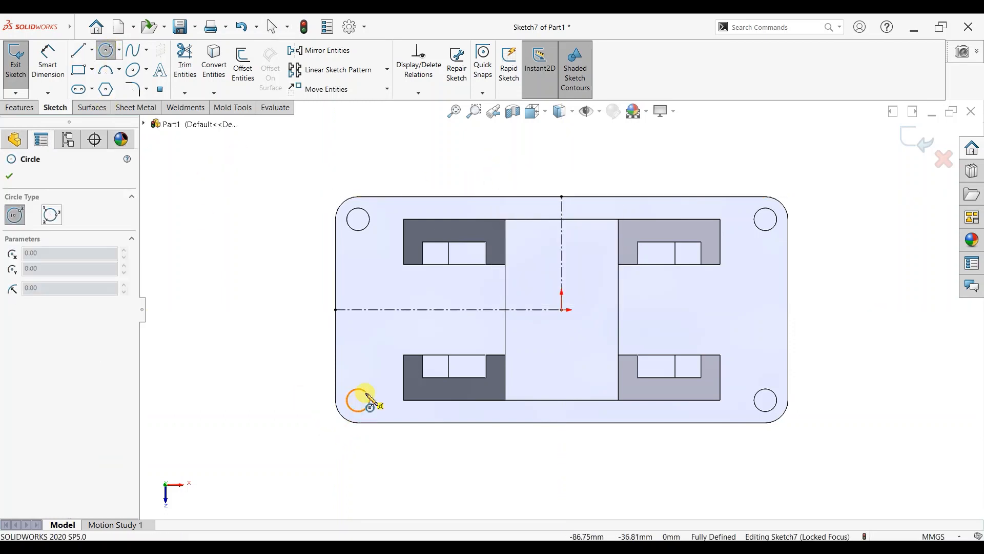
drag(358, 400, 350, 424)
key(Escape)
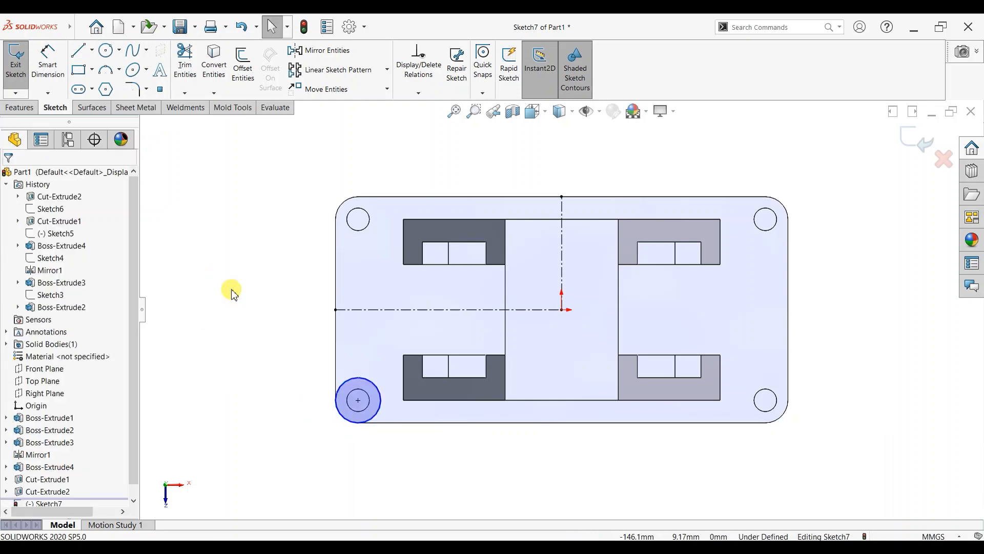
Mirror the circle about the horizontal centerline onto the stud at the -X, -Z corner.
click(319, 51)
drag(402, 364, 307, 454)
click(49, 327)
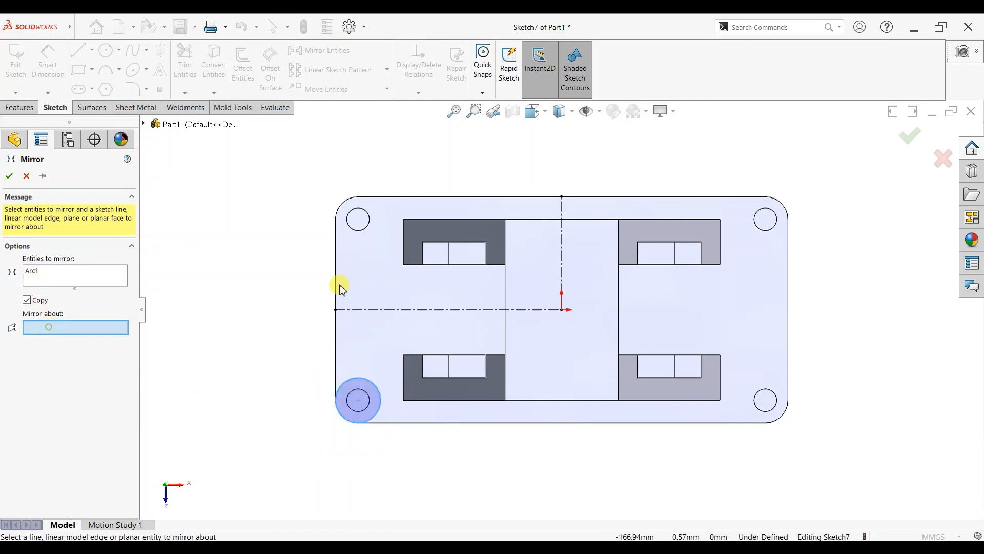
click(391, 310)
click(26, 176)
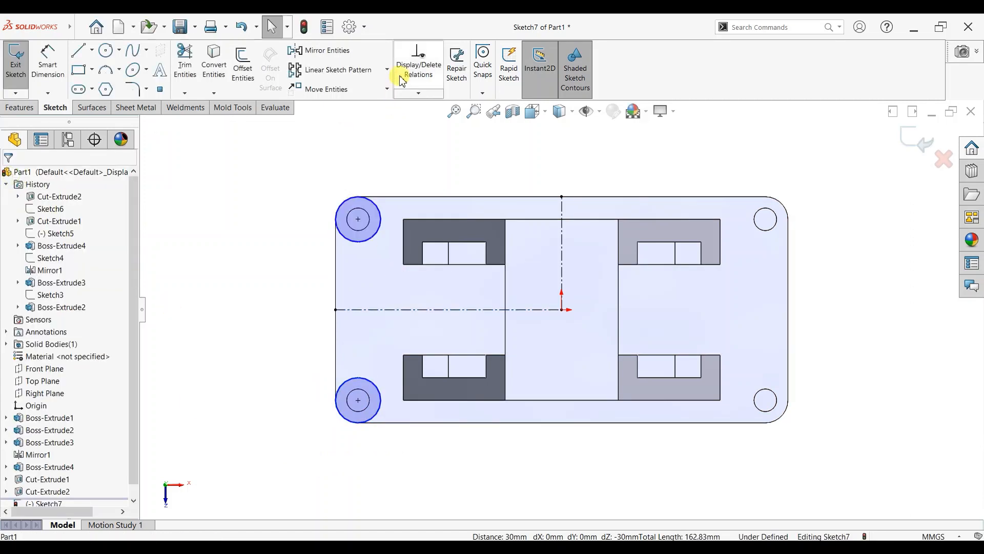
Mirror both -X side circles about the vertical centerline onto the two +X side studs.
click(356, 53)
drag(392, 162, 320, 257)
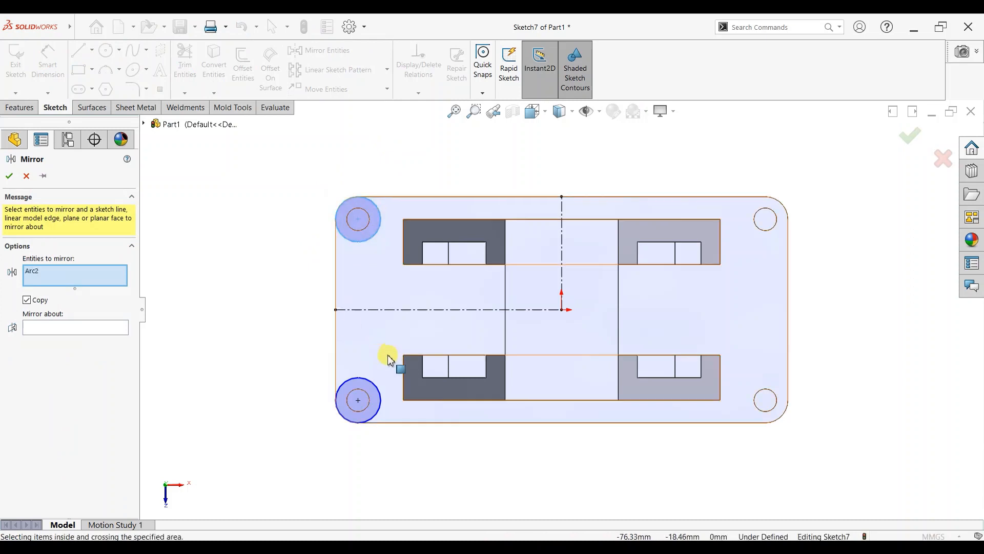
drag(387, 352, 328, 444)
click(77, 336)
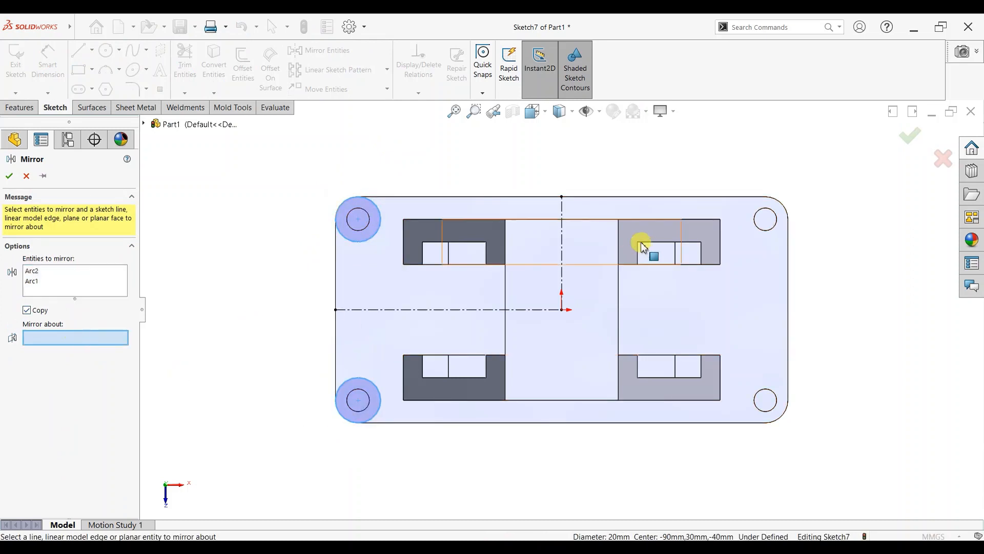
click(563, 259)
click(9, 176)
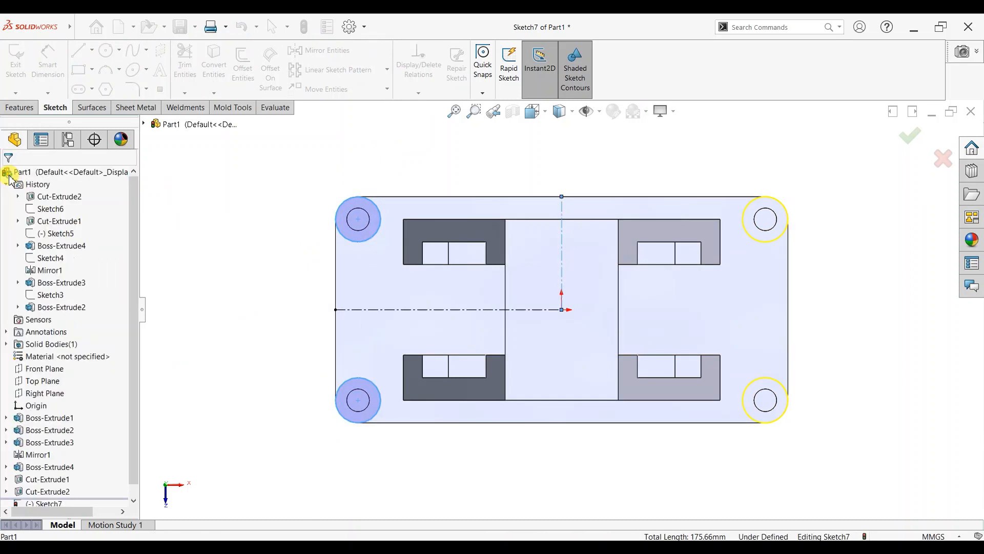
Extrude the four circles 25 mm upward as blind bosses merged with the studs.
click(19, 107)
click(21, 67)
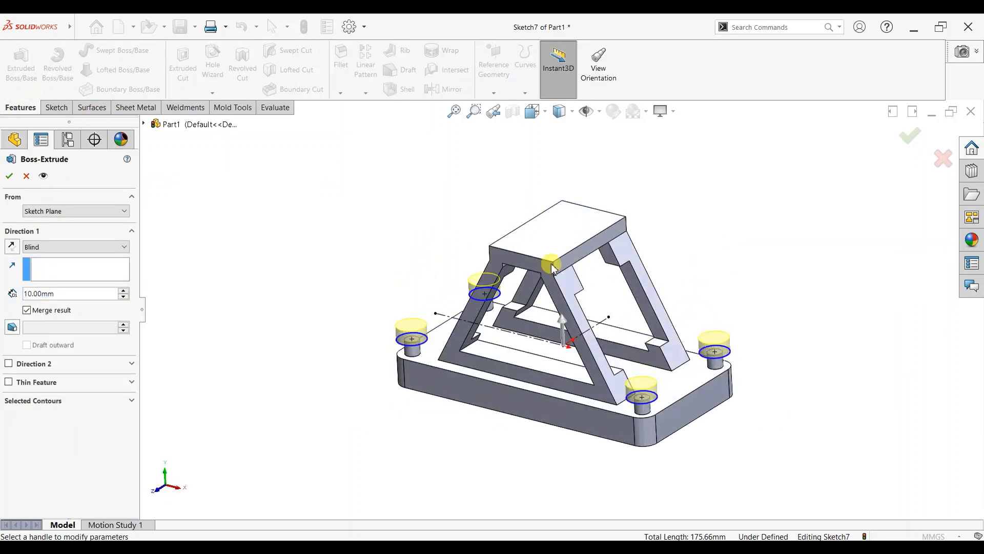
scroll(689, 264, down, 2)
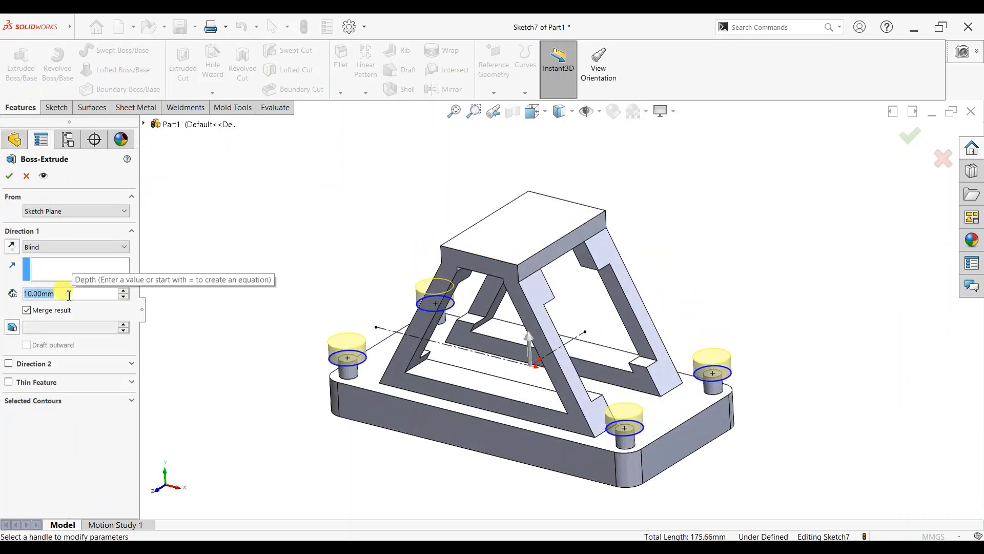
text(25)
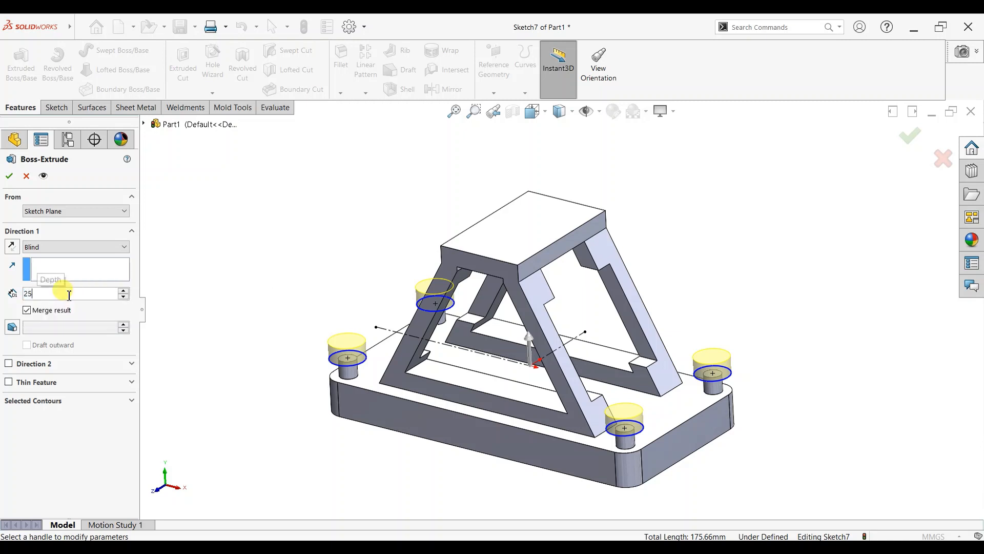
key(Return)
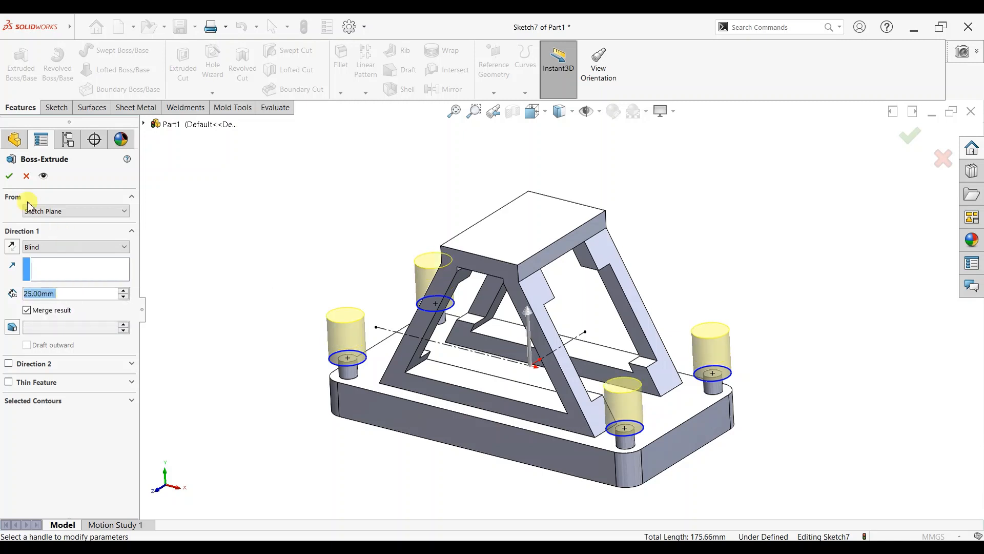
click(10, 178)
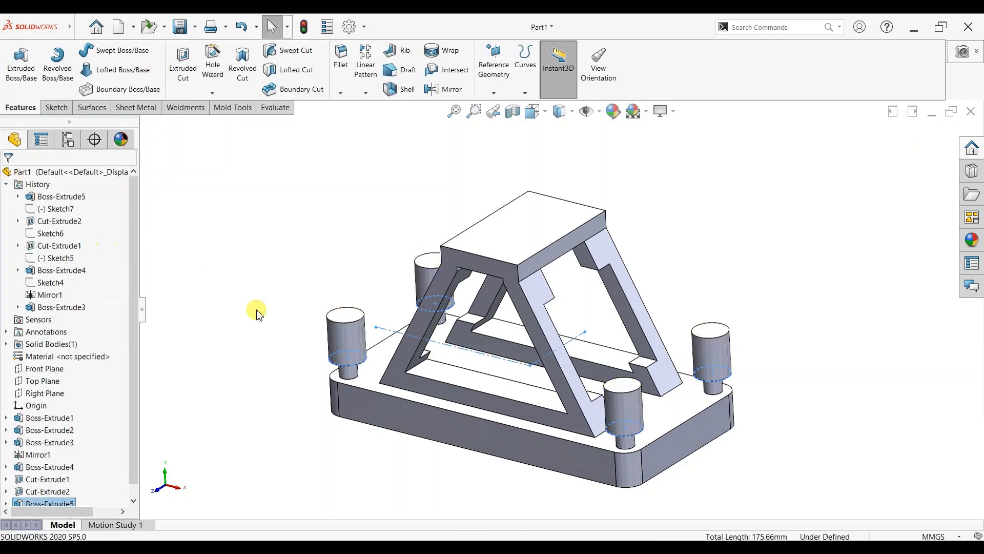
Start a 5 mm fillet on the edge where the -X, +Z stud meets the underside of its cylindrical head.
middle_drag(390, 326, 402, 224)
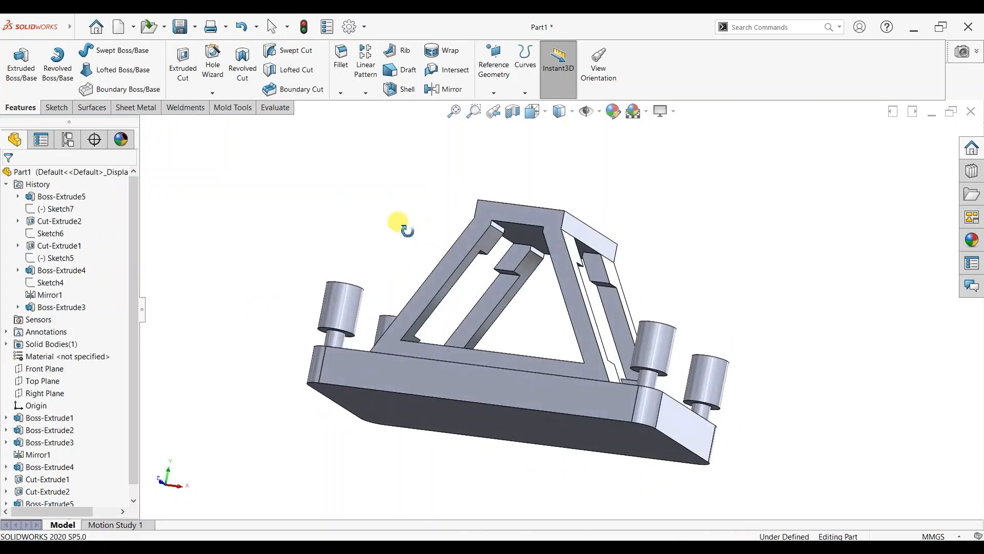
scroll(421, 335, down, 3)
click(421, 336)
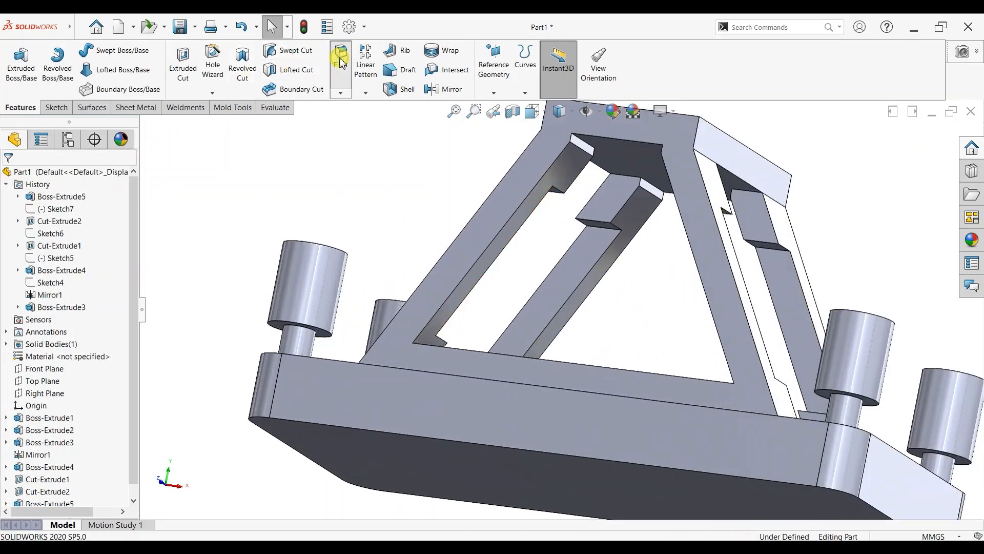
click(307, 332)
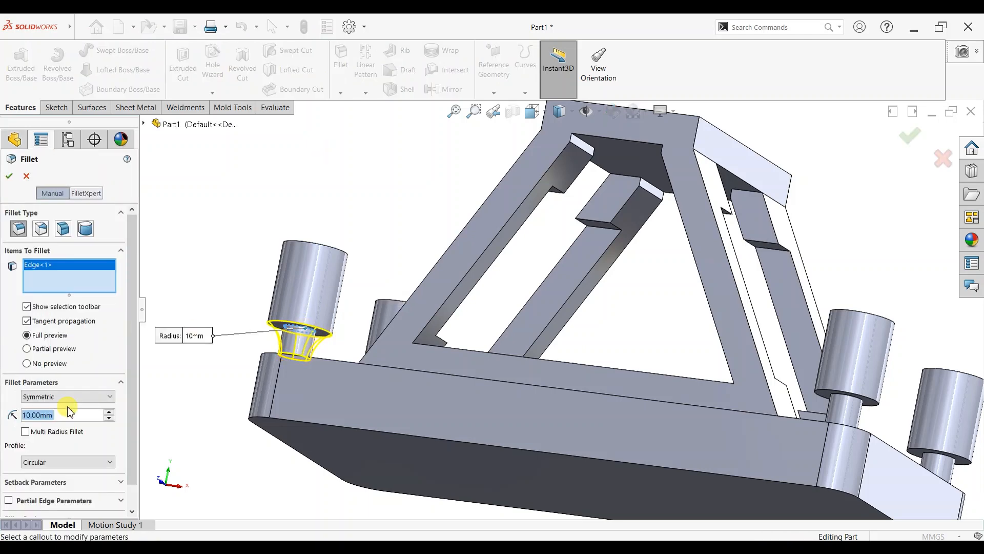
text(5)
key(Return)
Add the matching edges under the cylindrical heads of the other three studs to the 5 mm fillet.
scroll(609, 339, up, 3)
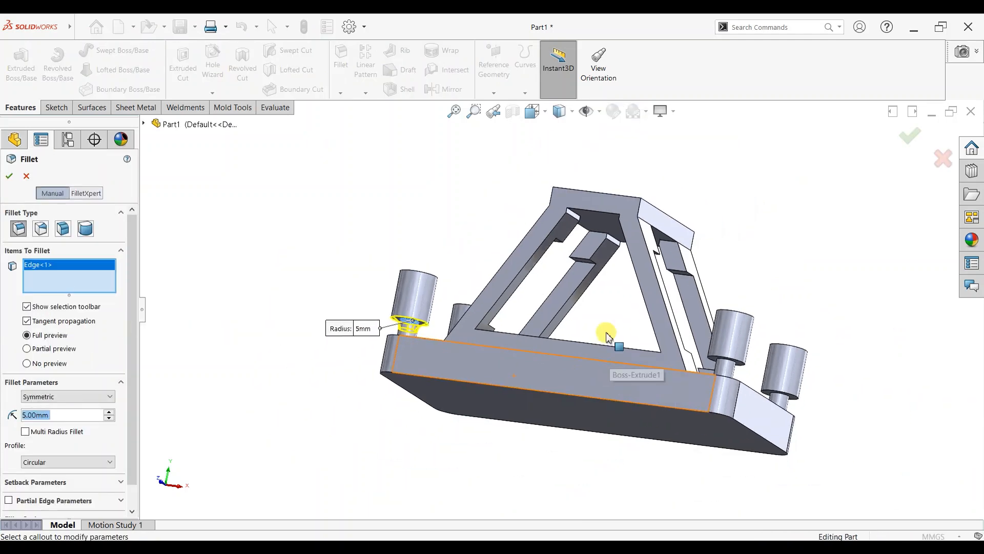
middle_drag(607, 336, 537, 294)
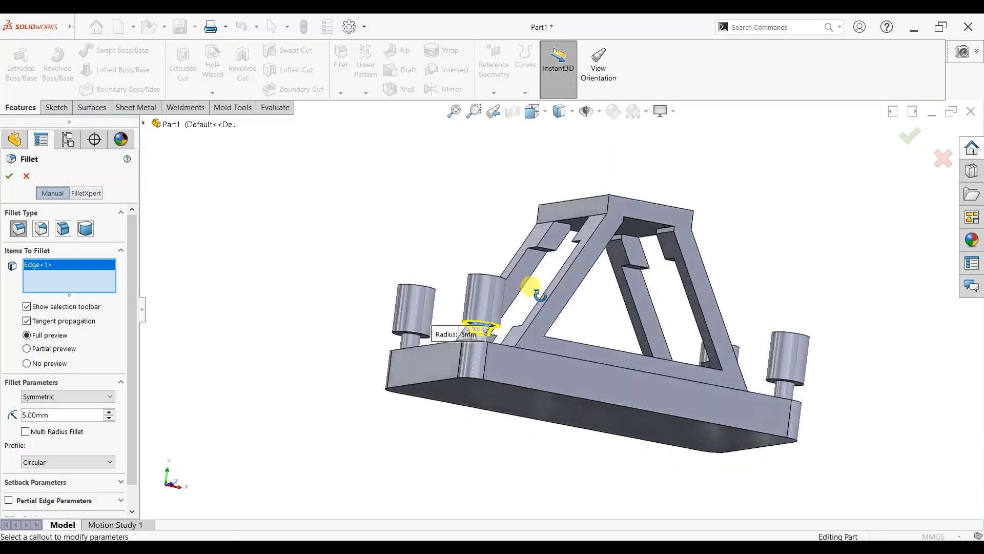
click(409, 337)
middle_drag(656, 343, 610, 328)
scroll(767, 386, down, 3)
middle_drag(748, 394, 719, 377)
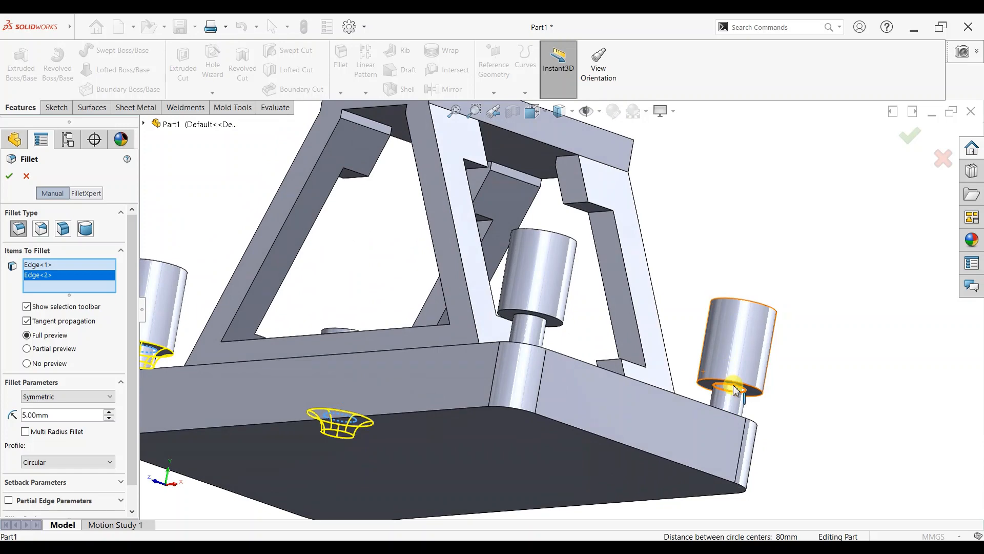
click(735, 390)
click(531, 320)
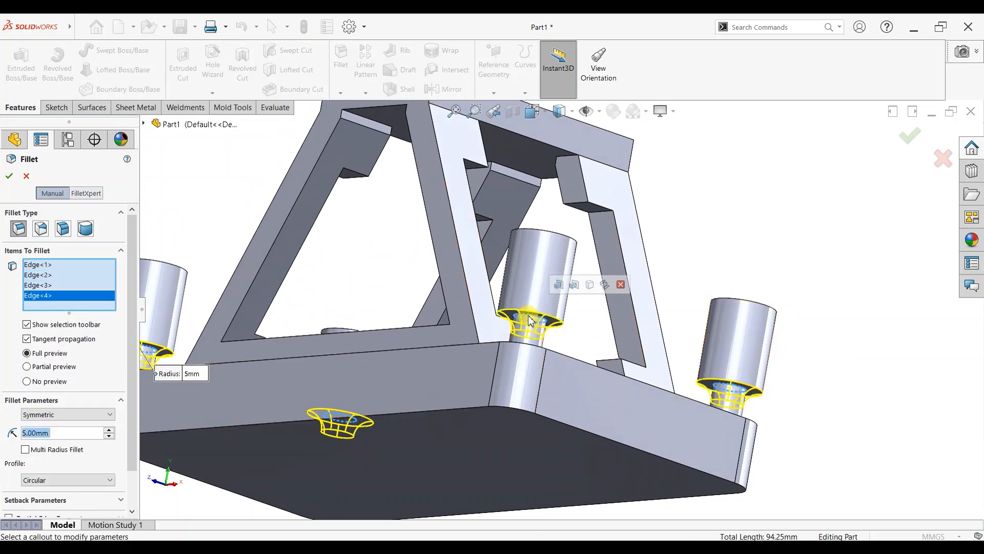
scroll(528, 319, up, 5)
Add the four edges where the studs meet the base plate's top face and complete the 5 mm fillet.
middle_drag(439, 314, 418, 379)
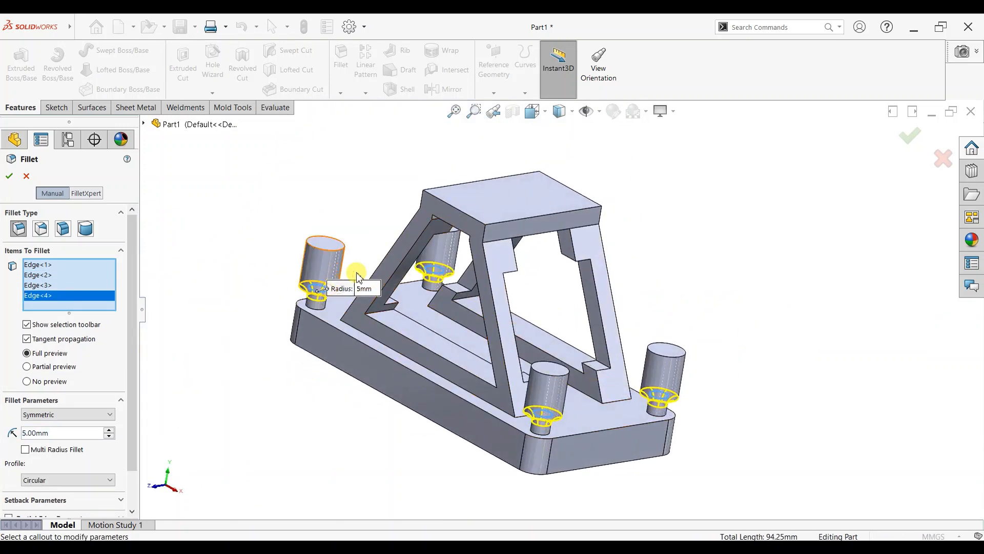
scroll(380, 230, down, 3)
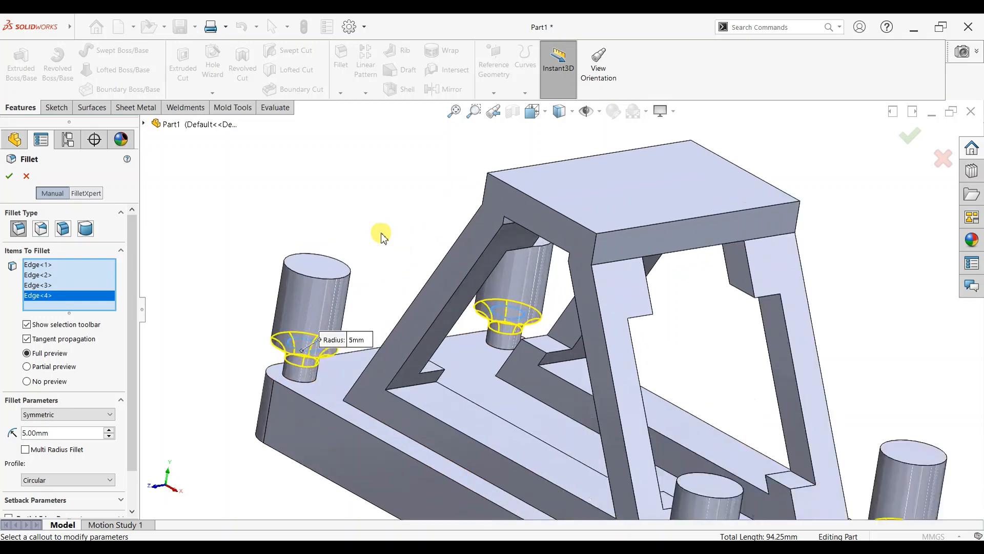
click(314, 371)
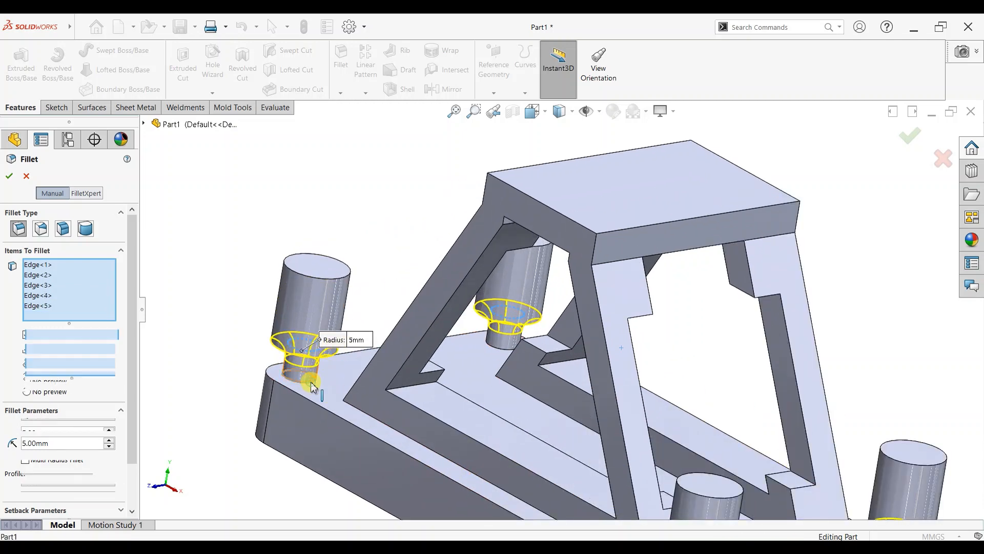
click(502, 351)
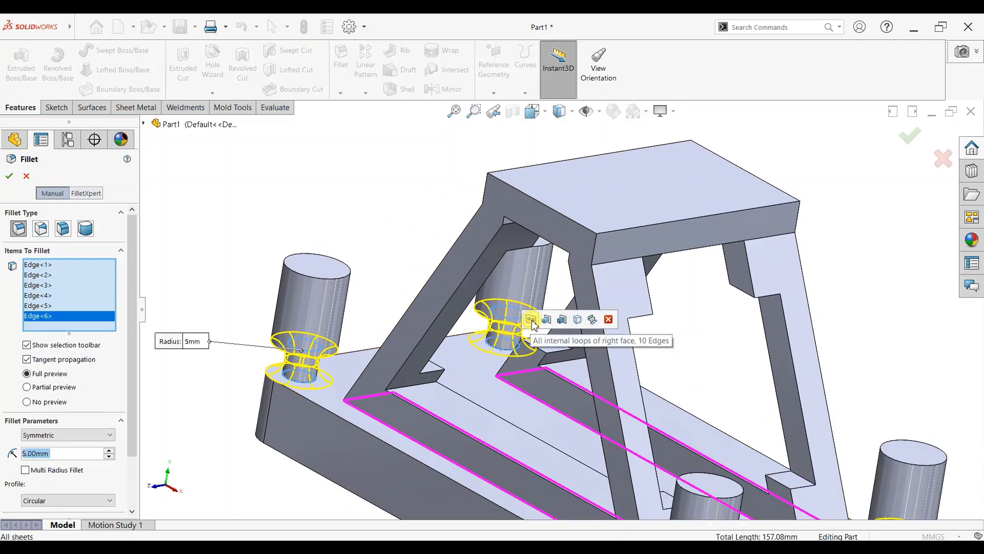
scroll(603, 353, up, 3)
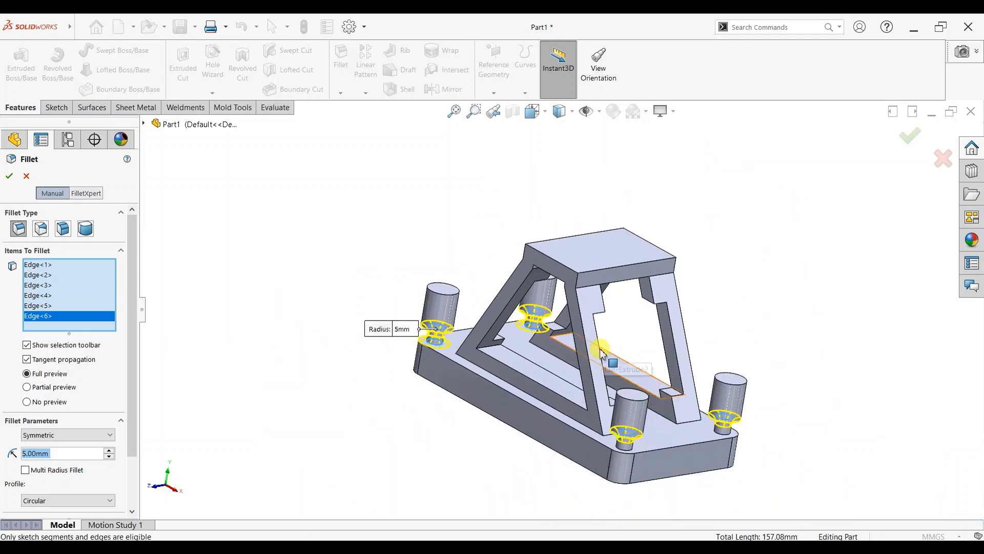
click(712, 439)
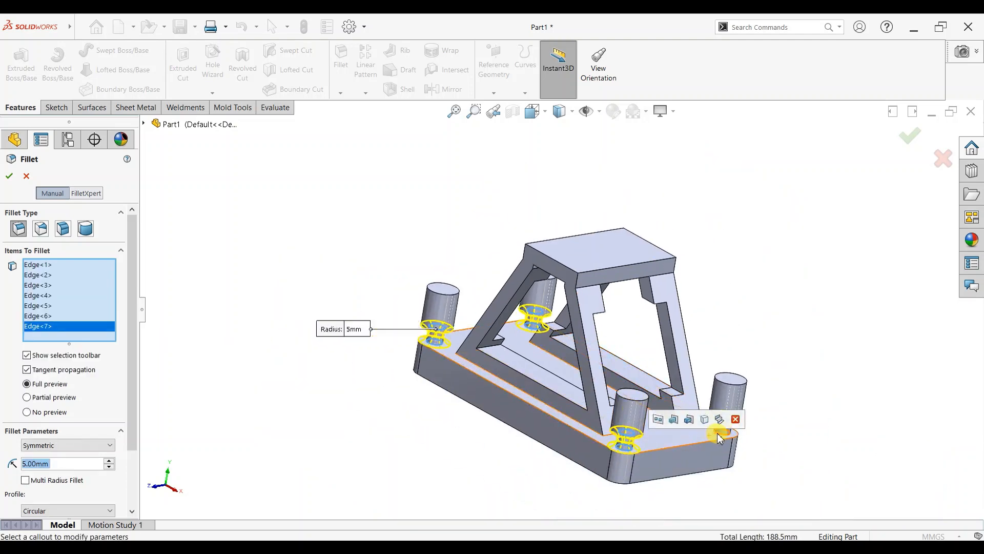
click(718, 433)
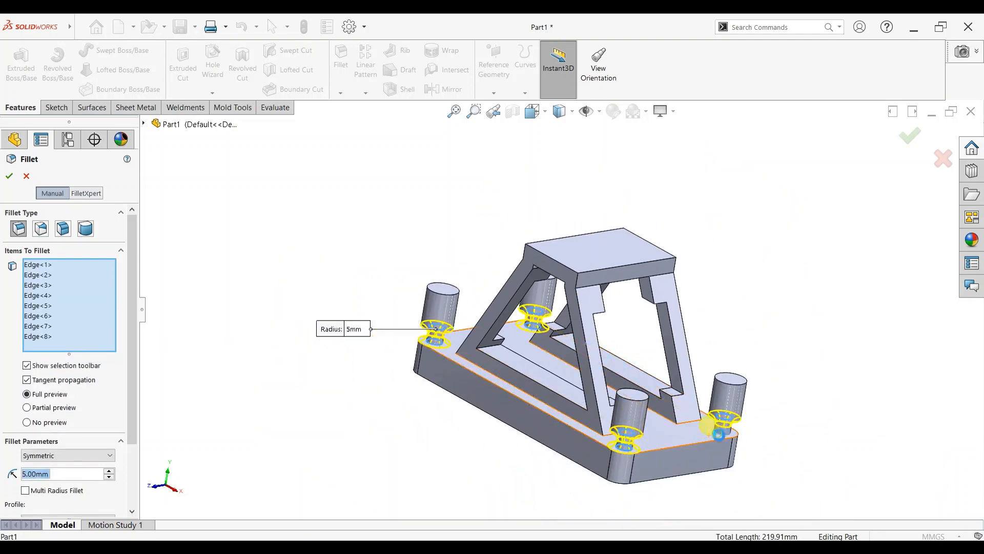
click(15, 176)
Start a sketch on the top face of the top plate, viewed normal to it.
middle_drag(687, 279, 758, 268)
scroll(824, 367, up, 5)
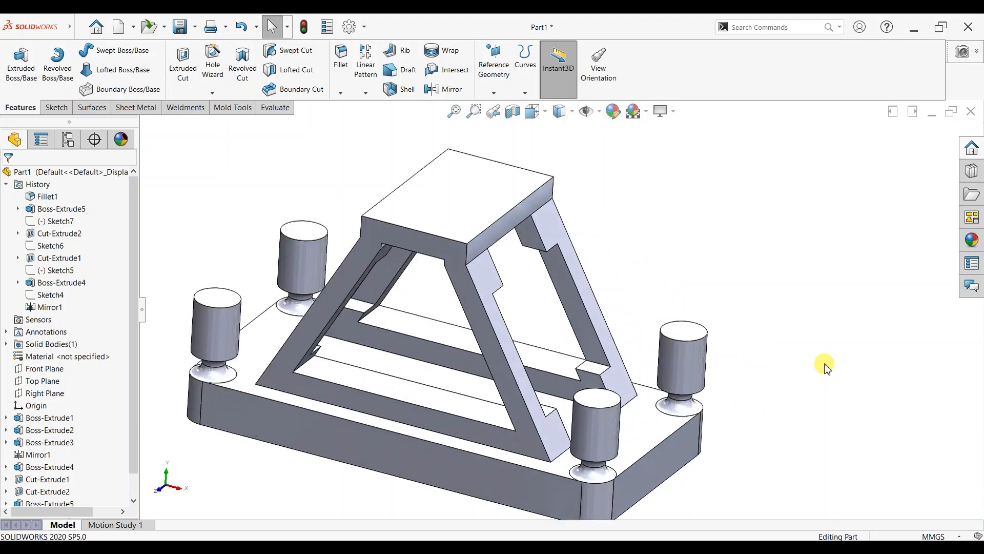
click(518, 207)
click(544, 190)
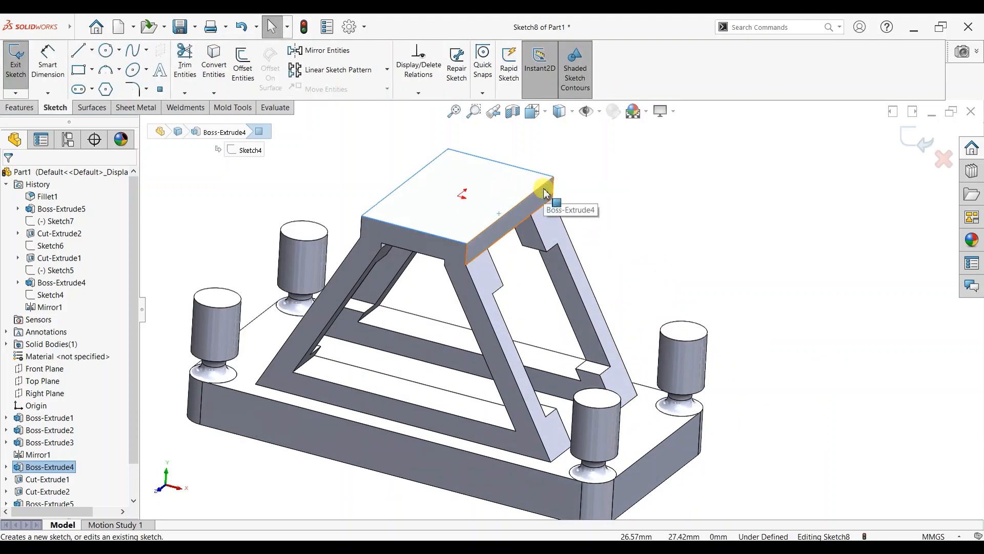
key(ctrl+8)
Draw a circle centered on the origin and dimension its diameter to 25 mm.
click(105, 51)
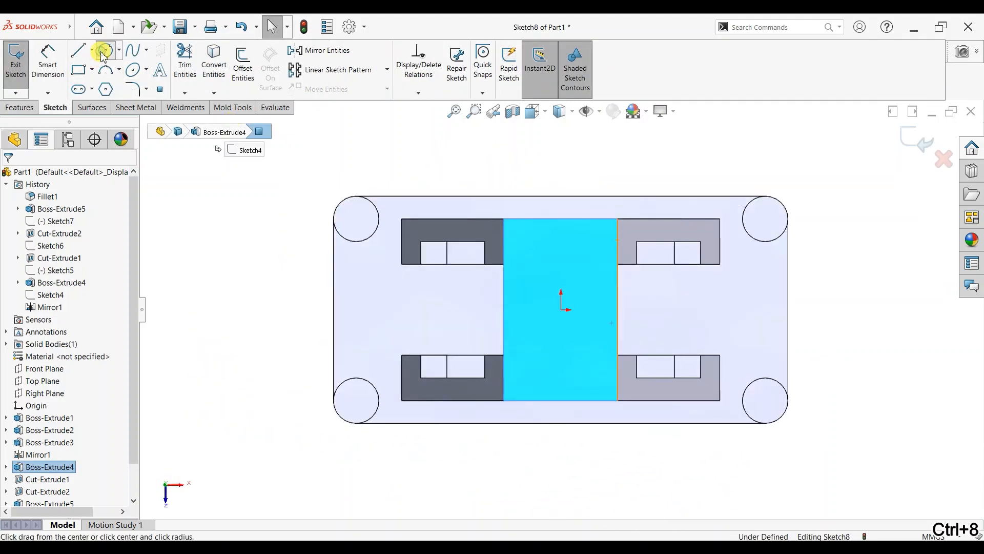
click(562, 310)
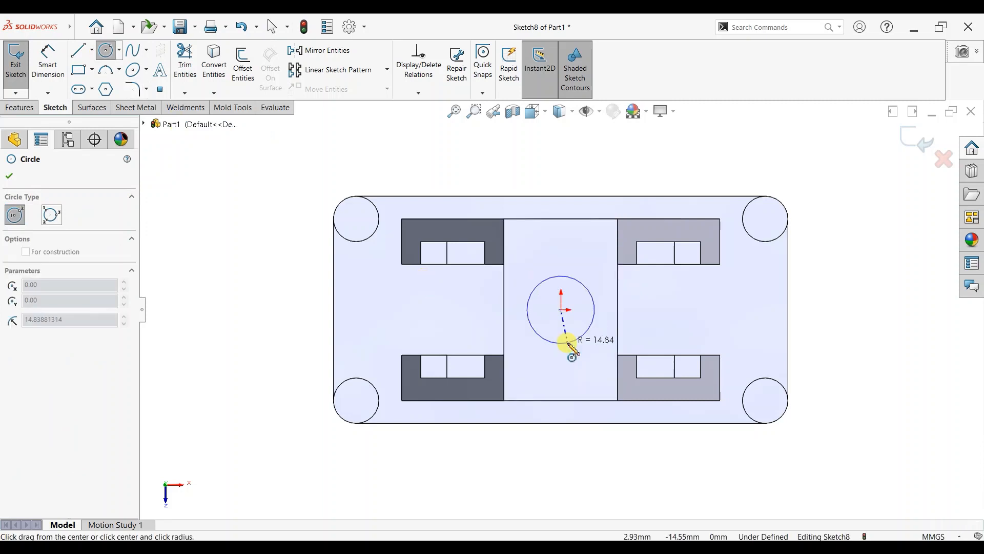
click(567, 335)
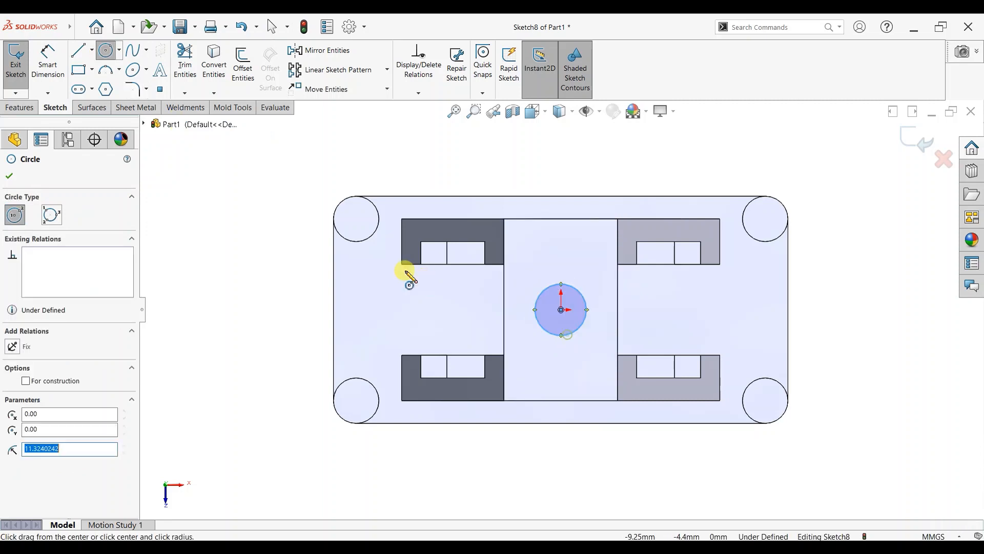
click(48, 57)
click(560, 272)
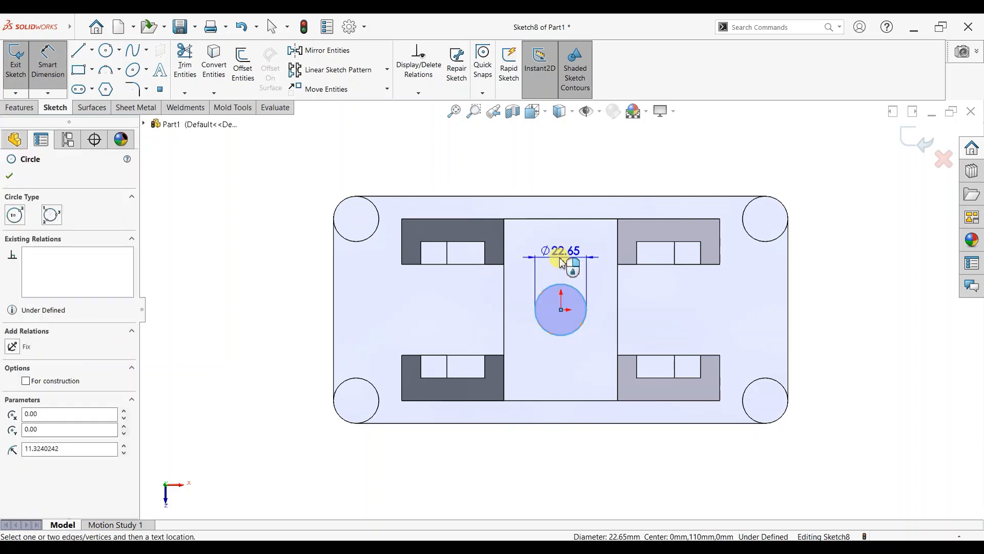
click(561, 256)
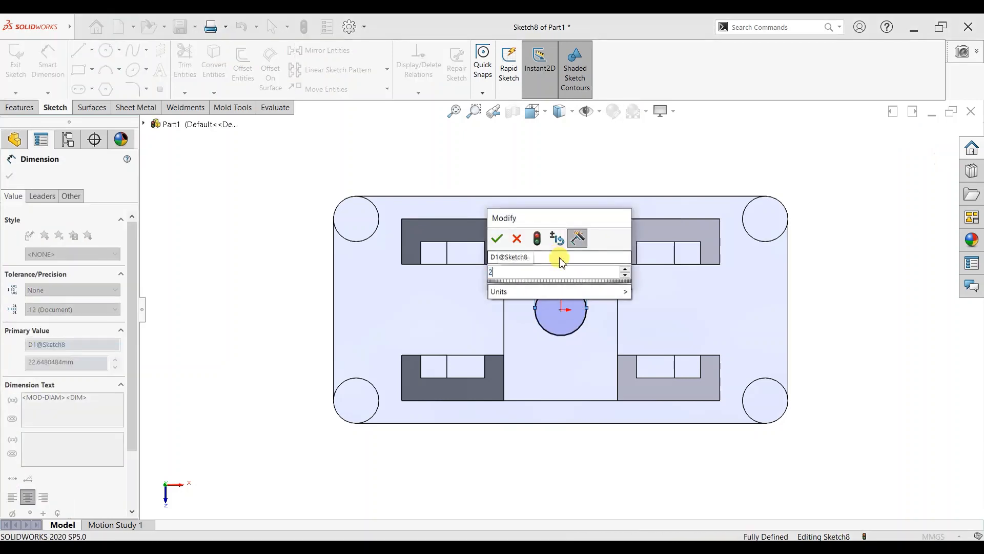
key(Return)
click(9, 176)
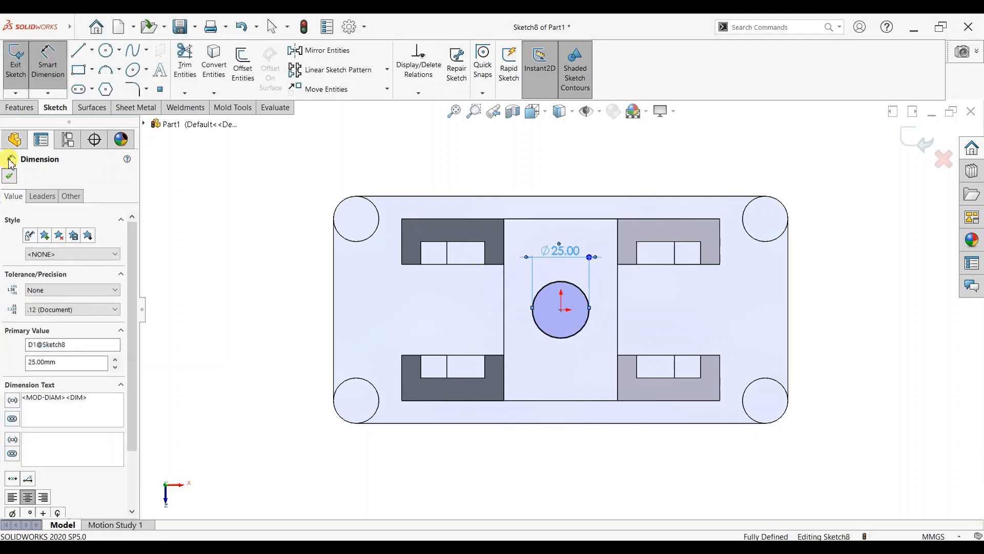
Cut the 25 mm circle through the whole part with an Extruded Cut set to Through All.
click(21, 107)
click(185, 69)
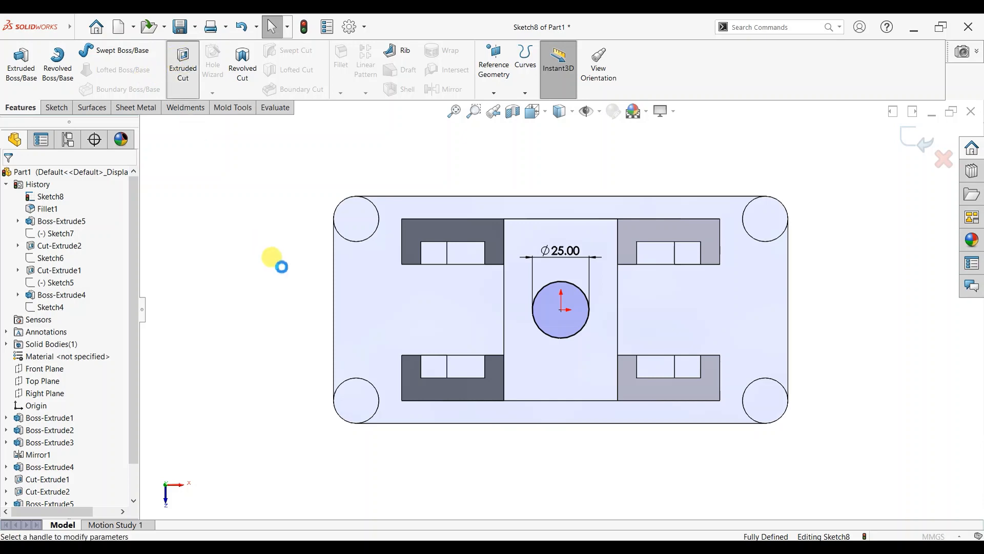
click(75, 248)
click(71, 264)
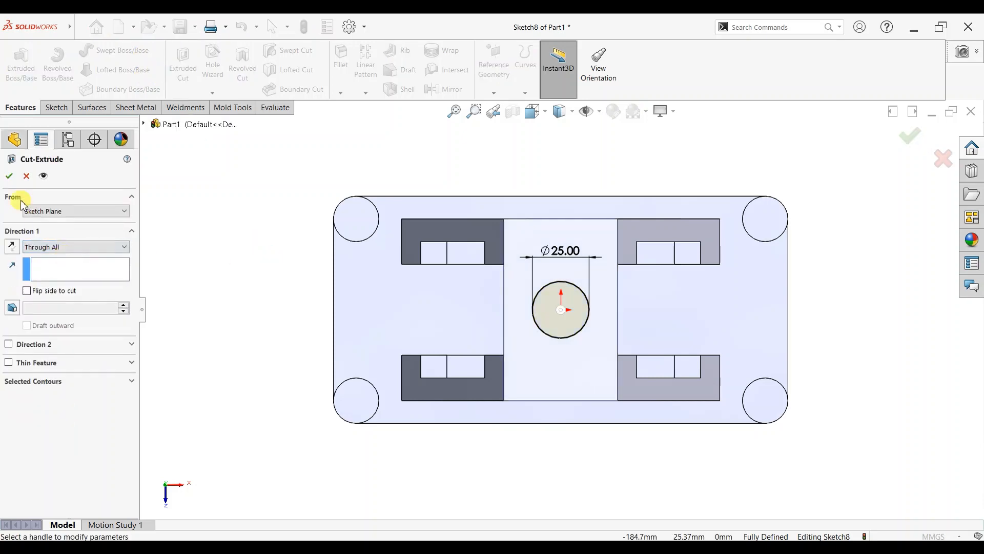
key(Return)
Start a sketch on the long front side face of the base plate, viewed normal to it.
middle_drag(578, 460, 528, 278)
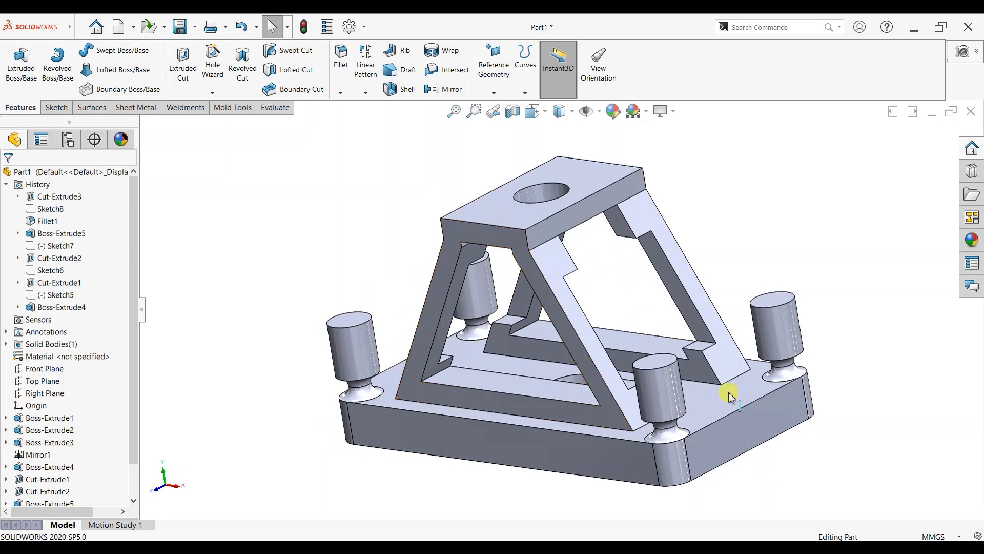
click(527, 446)
click(566, 422)
key(ctrl+8)
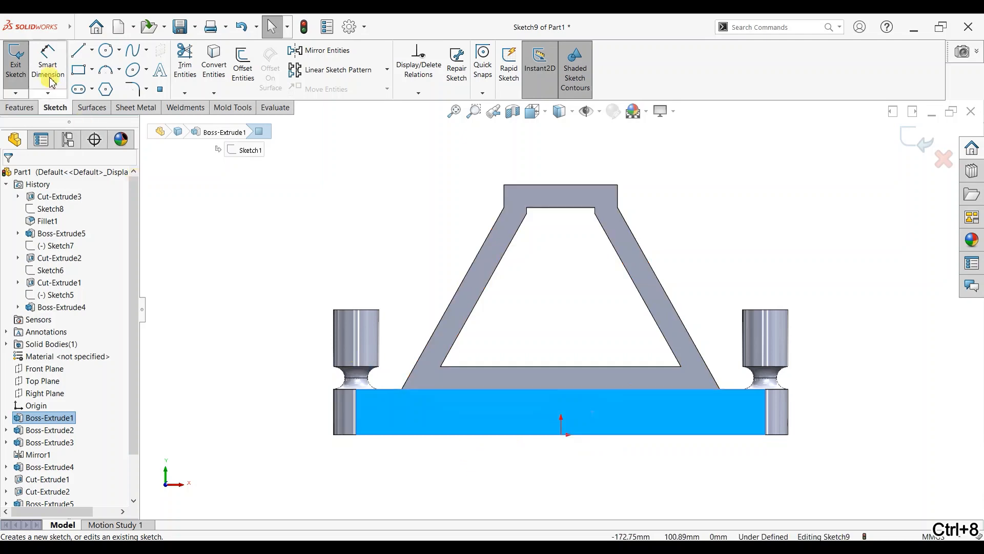
Draw a closed profile of four lines from the origin with a slanted outer end, about 73 mm long and 7 mm high.
click(79, 52)
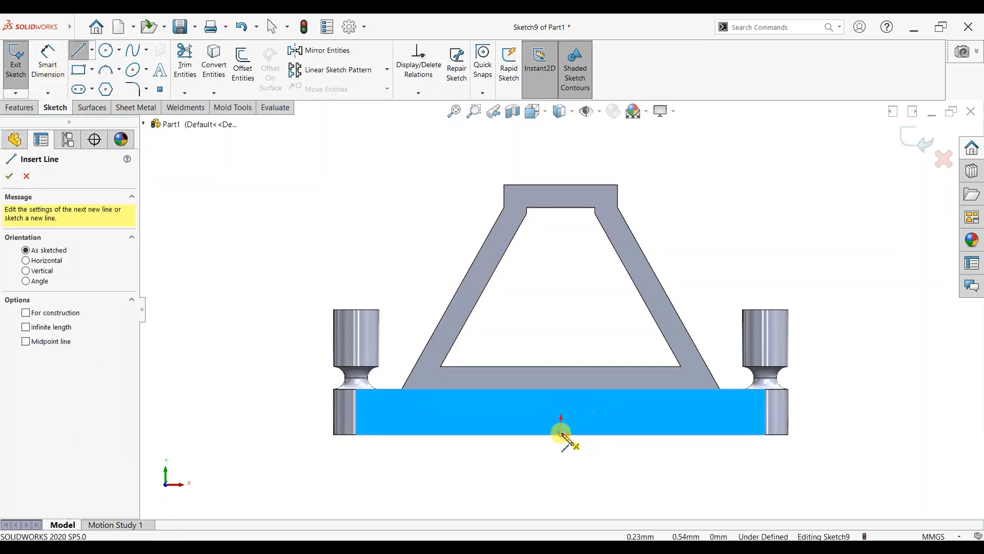
click(561, 435)
click(562, 417)
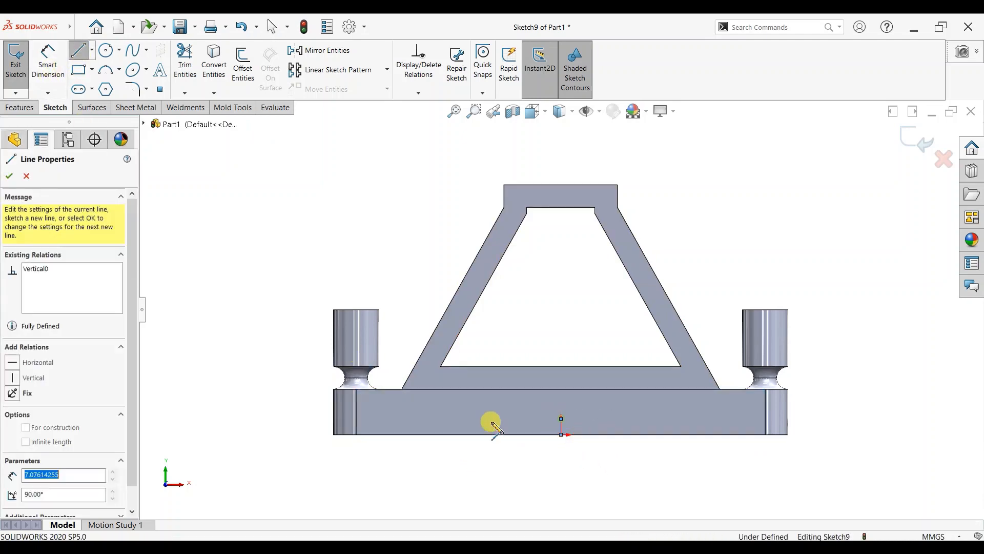
click(425, 418)
click(395, 434)
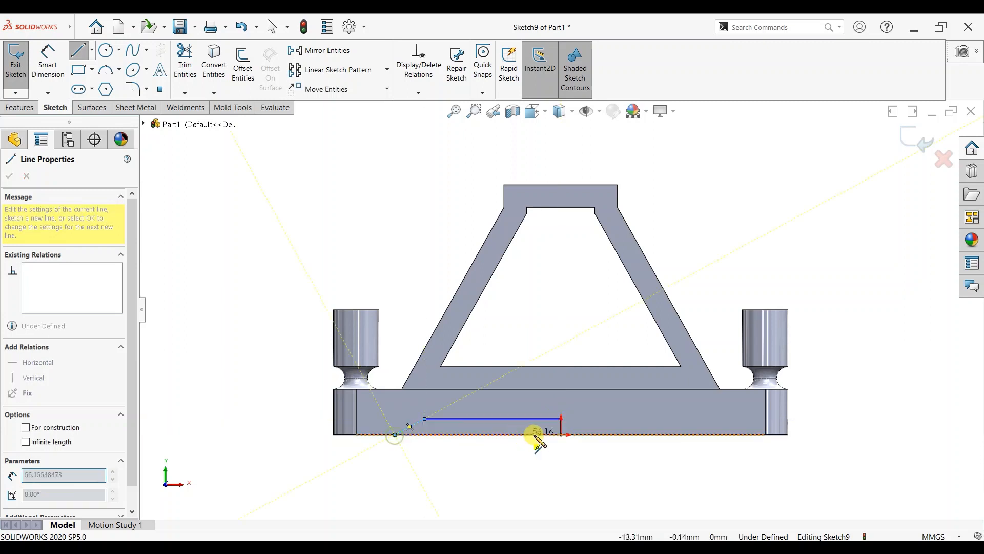
click(561, 435)
right_click(520, 339)
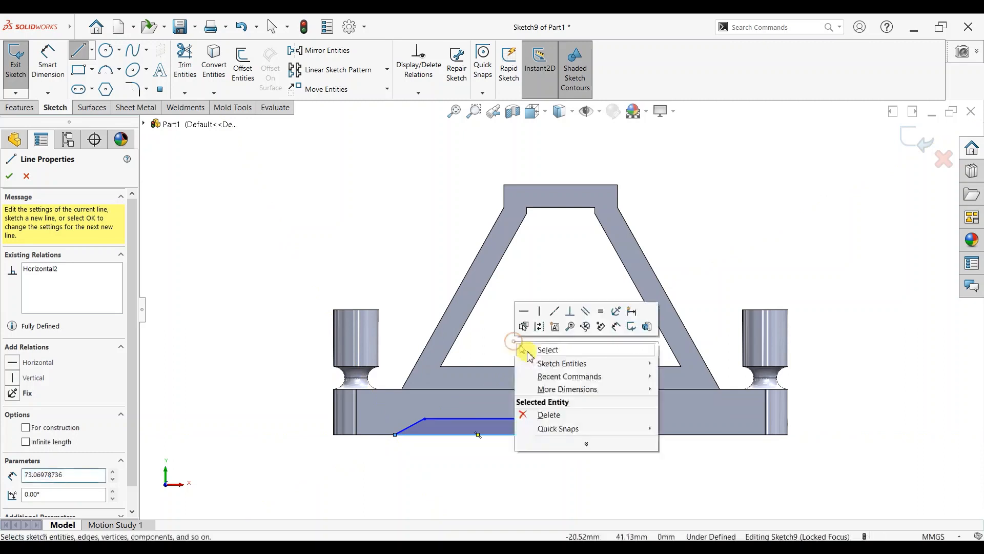
click(544, 350)
Dimension the profile's bottom line to 75 mm and its vertical line at the origin to 8 mm.
scroll(563, 429, down, 1)
click(48, 62)
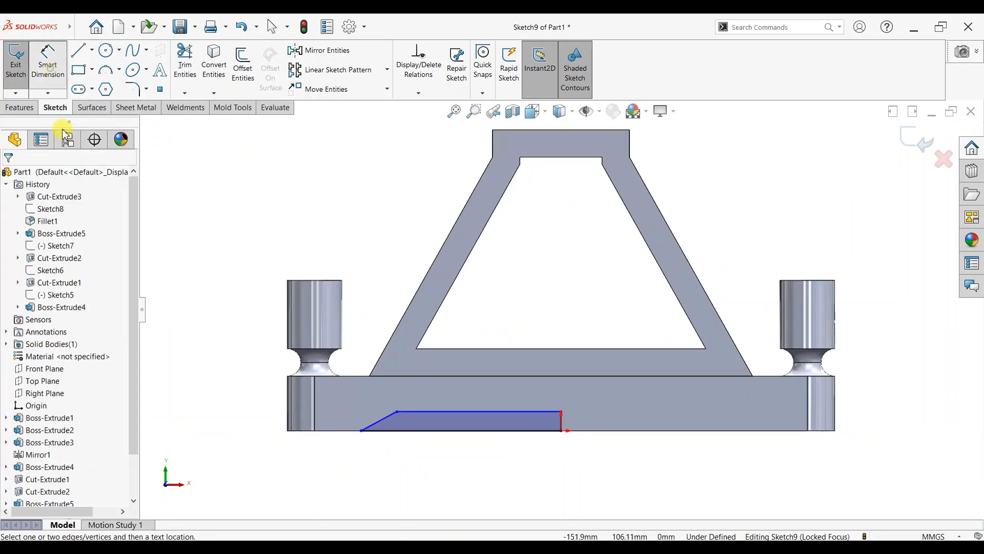
click(433, 432)
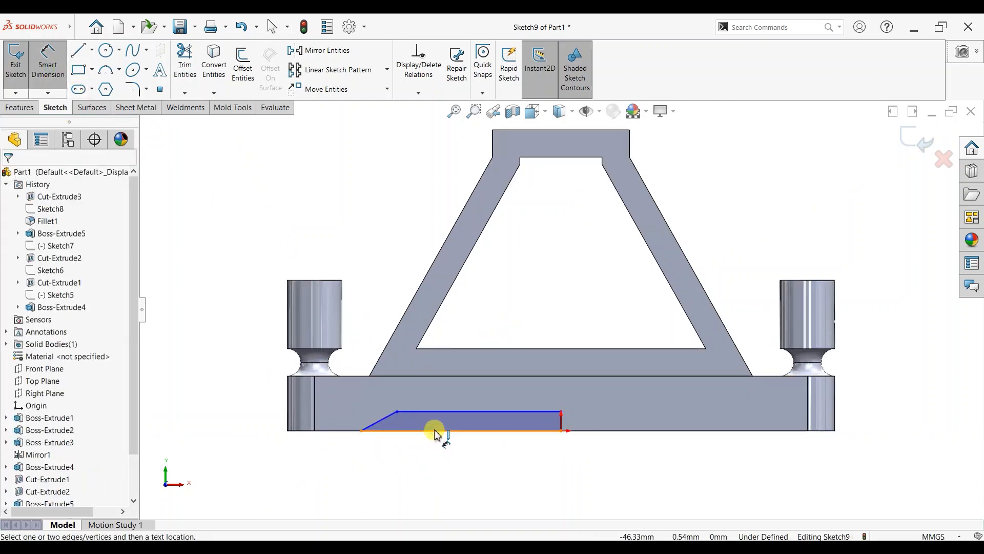
click(443, 466)
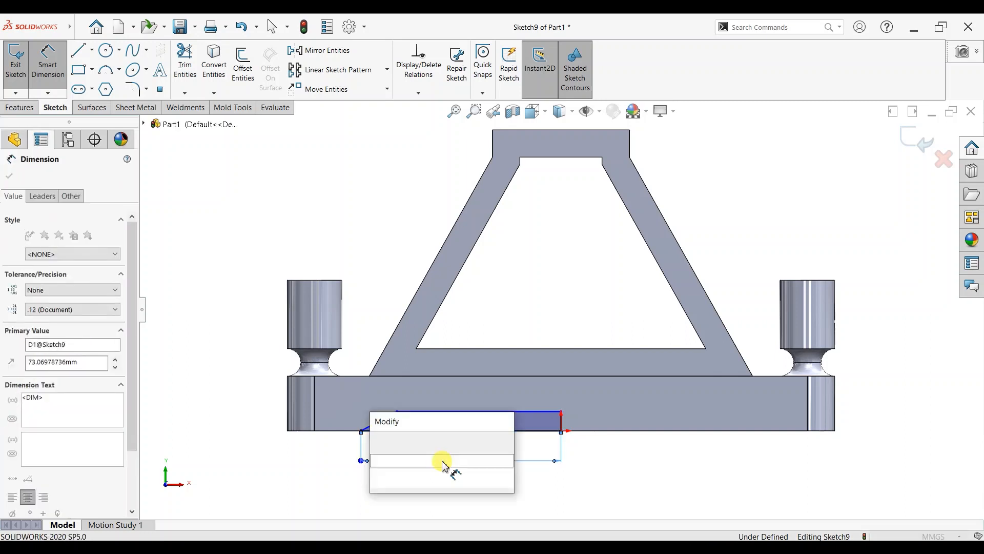
text(75)
key(Return)
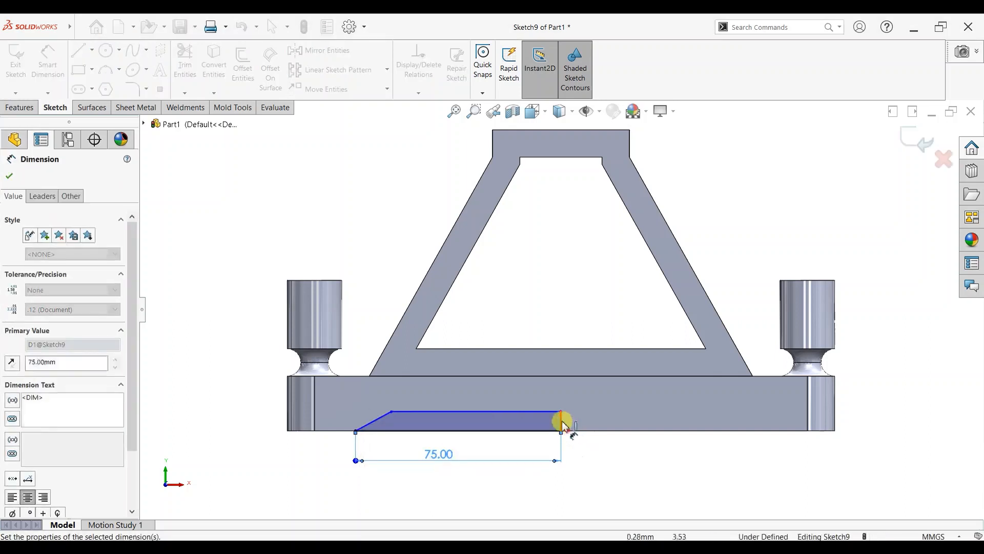
click(562, 421)
click(604, 421)
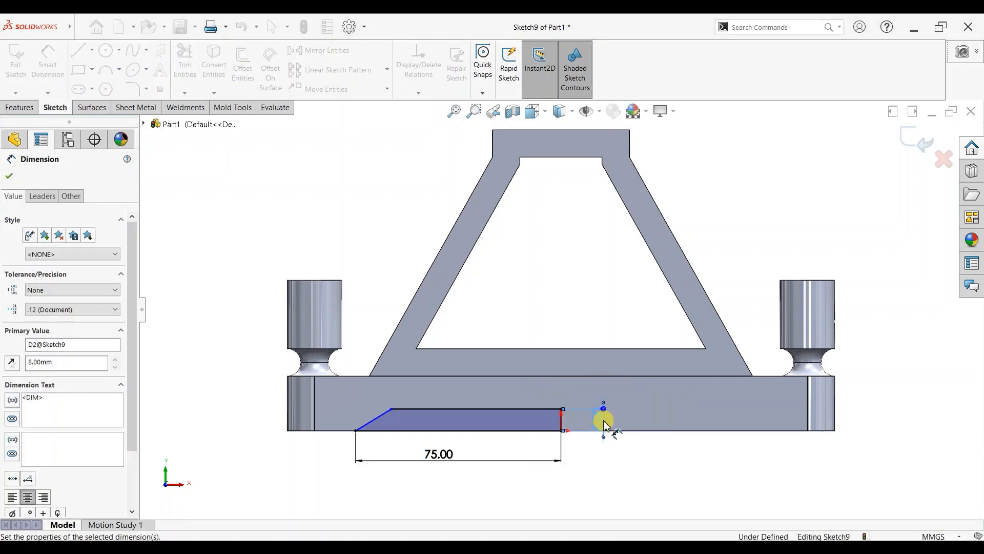
Dimension the angle between the slanted line and the bottom line to 45 degrees.
click(374, 423)
click(379, 430)
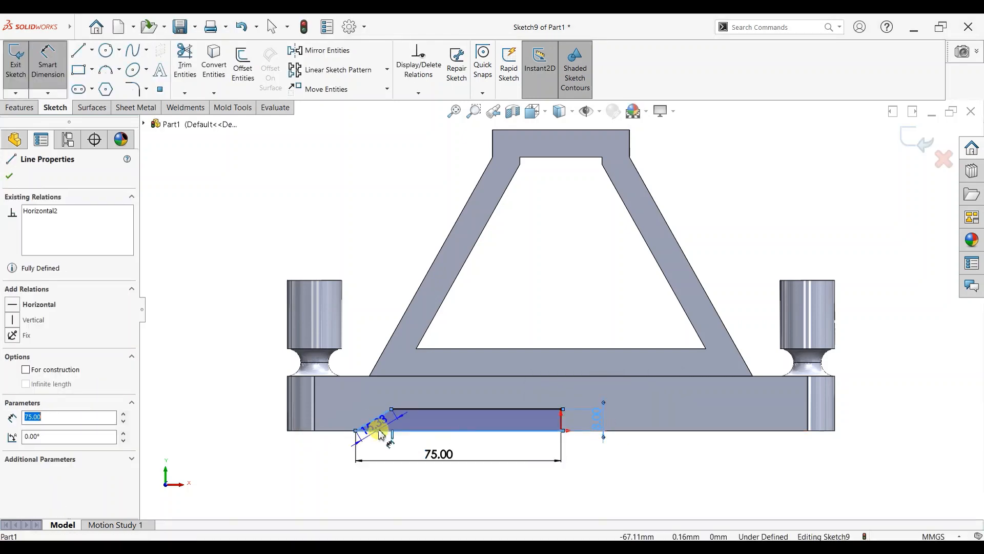
click(383, 429)
text(45)
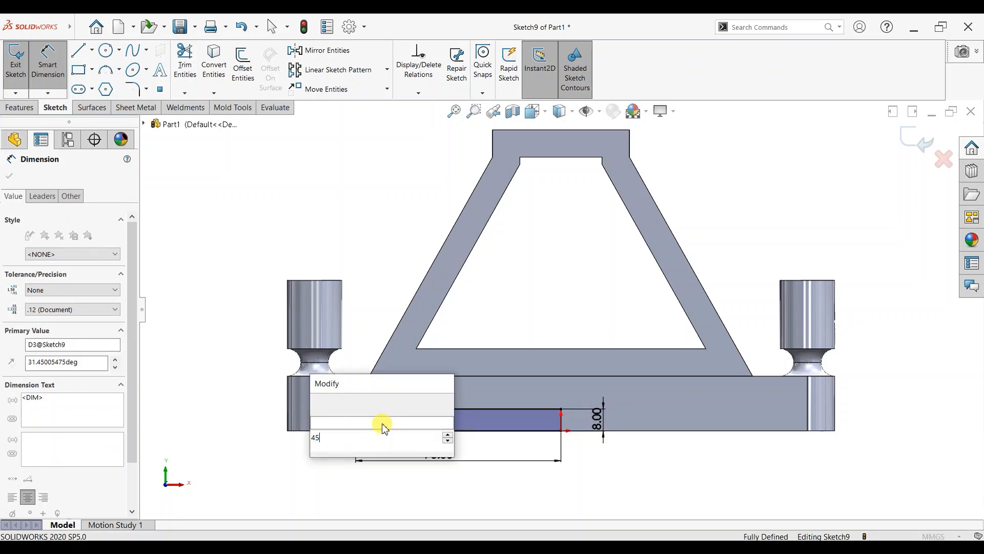
key(Return)
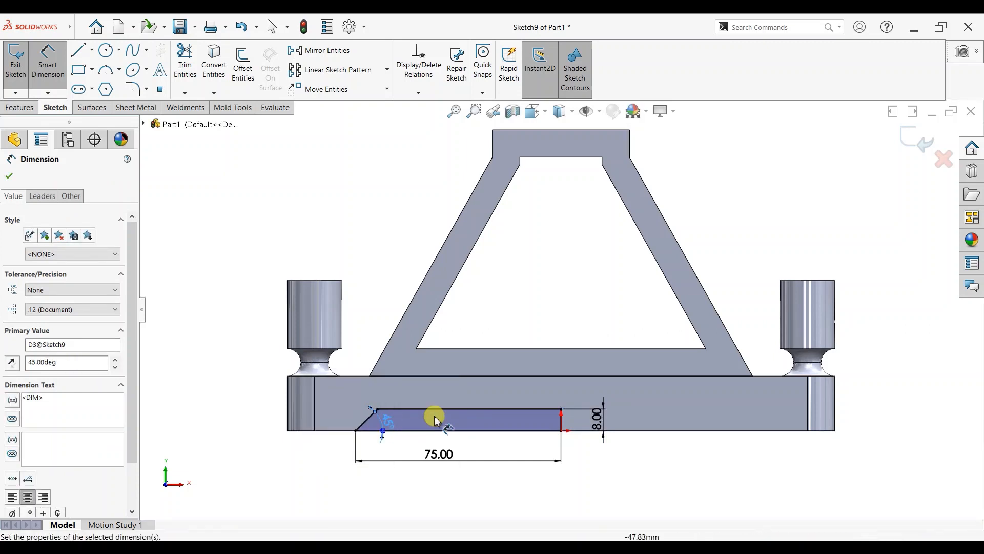
Add a driven length dimension to the profile's upper horizontal line and finish dimensioning.
click(442, 401)
click(454, 388)
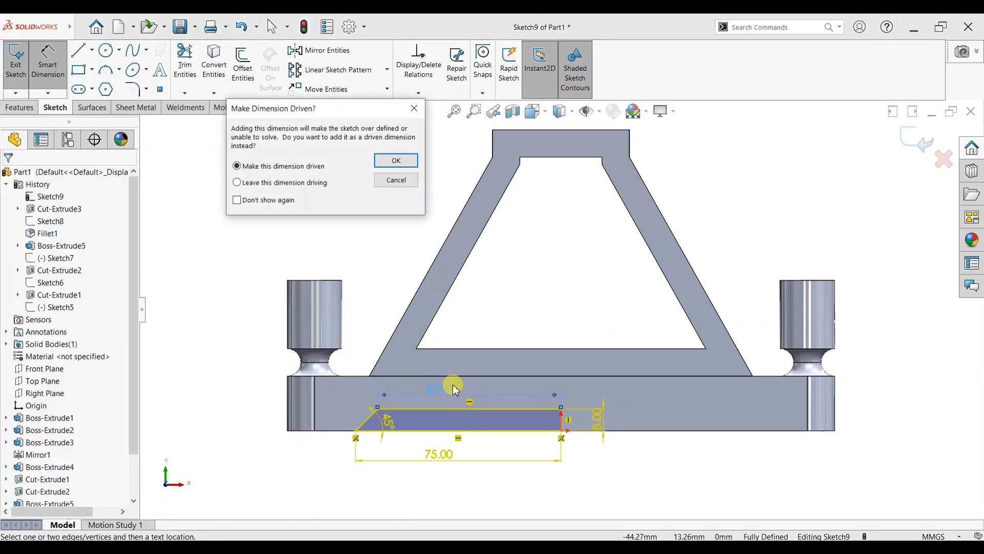
click(395, 161)
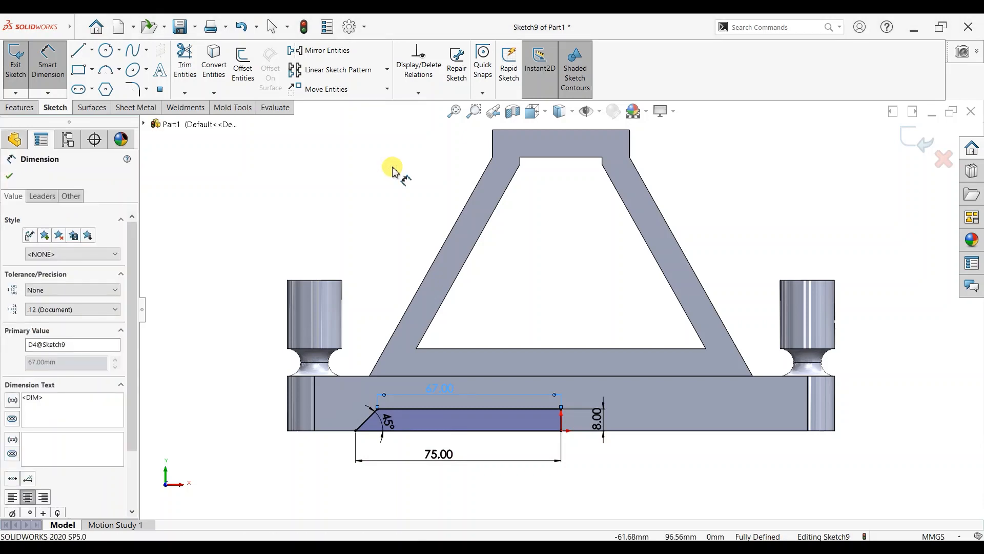
click(597, 476)
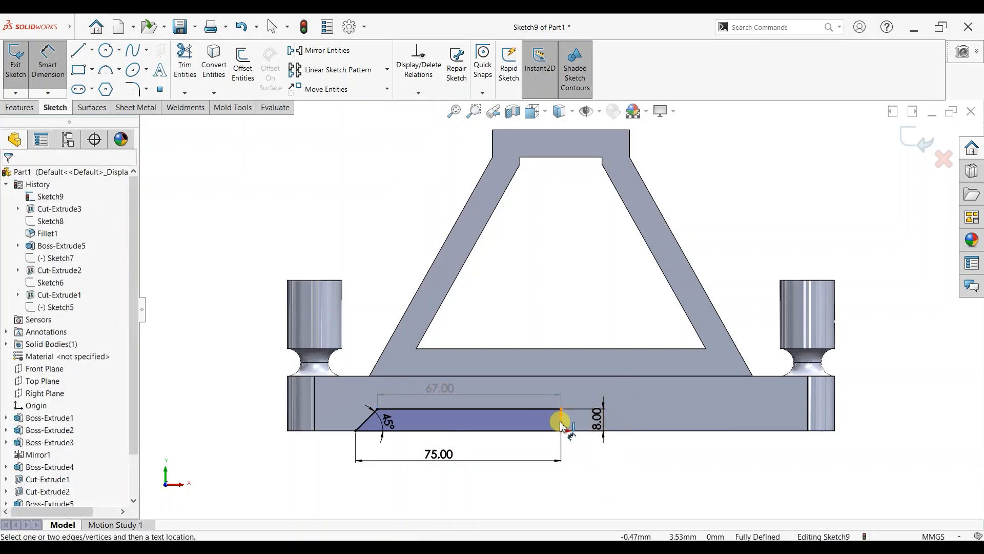
key(Escape)
Convert the vertical line at the origin into a construction line.
click(561, 418)
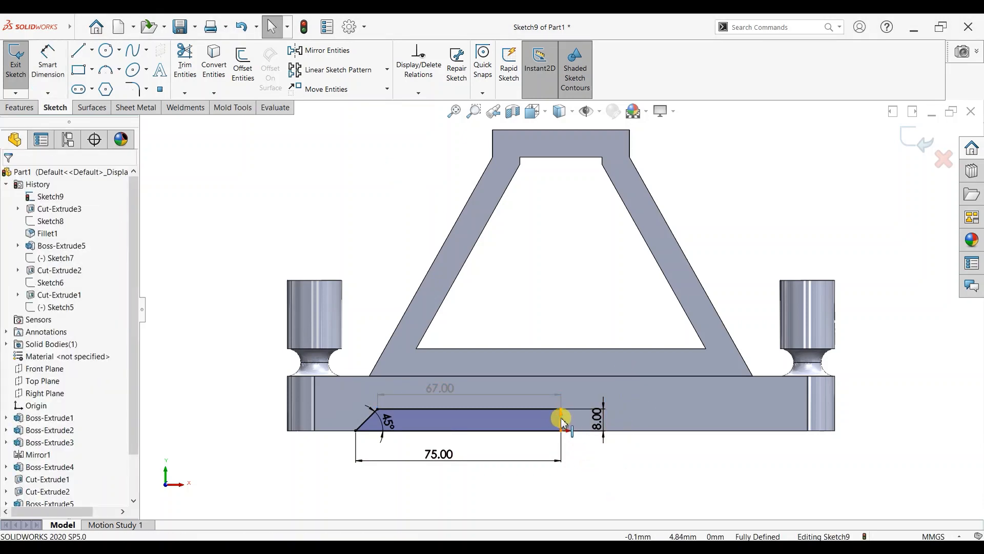
click(45, 373)
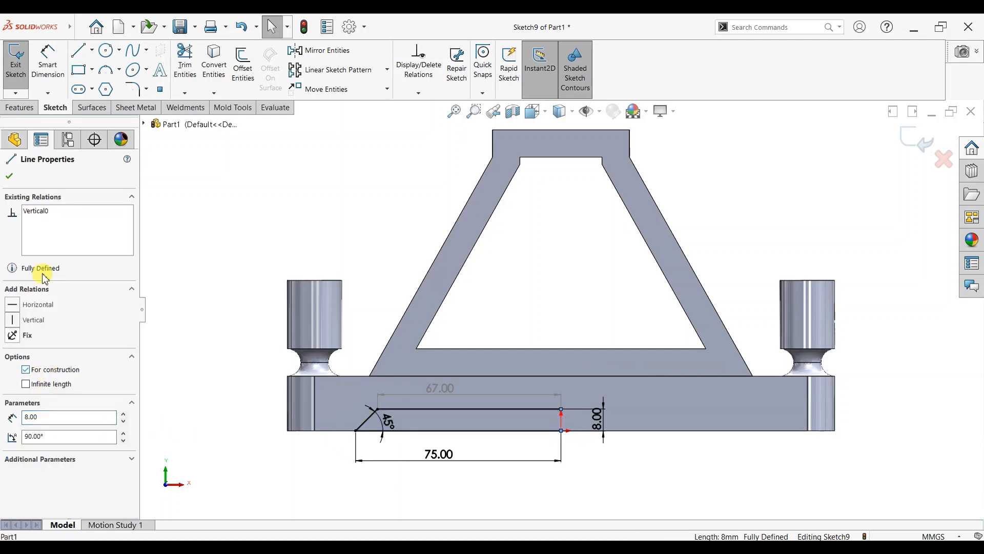
click(11, 179)
Mirror the profile's two horizontal lines and slanted line about the vertical construction line.
click(286, 62)
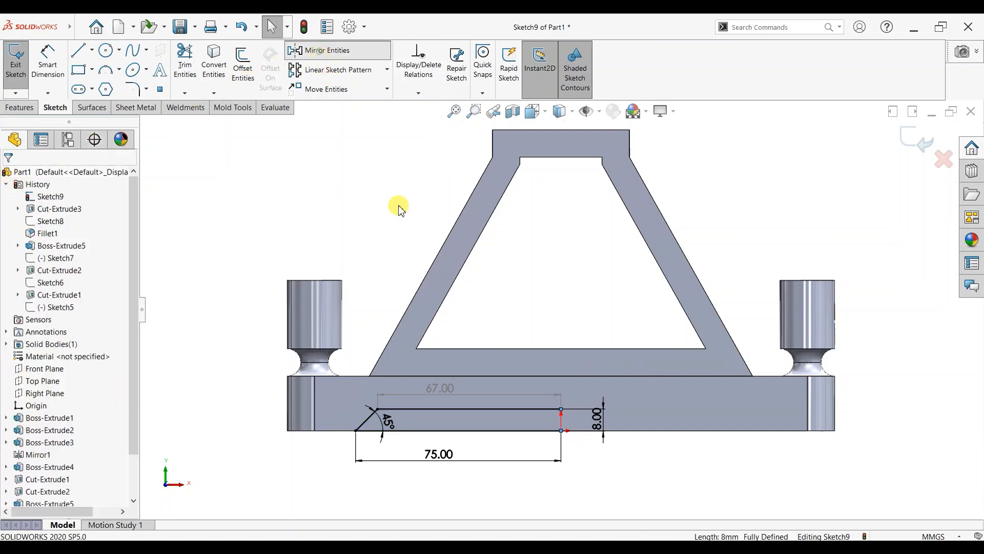
drag(514, 391, 338, 465)
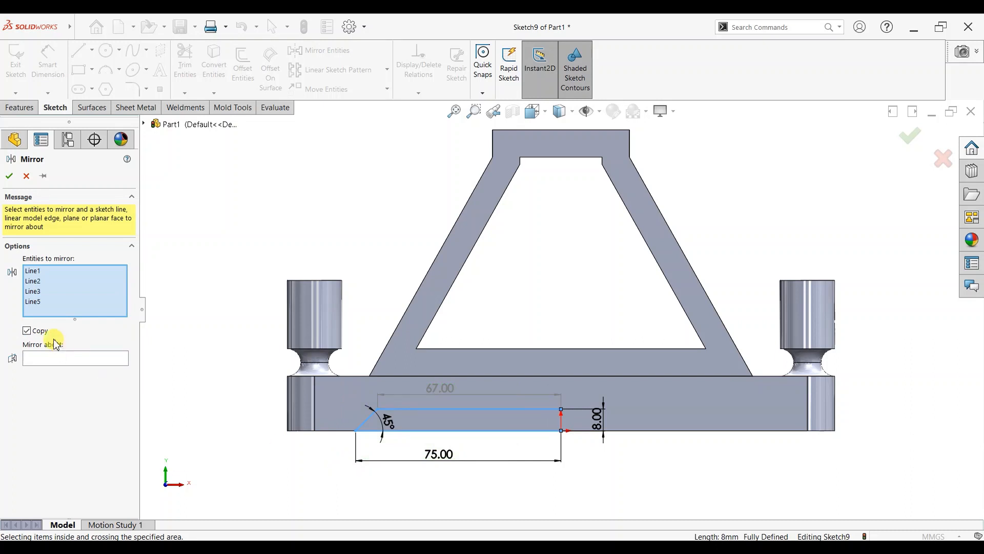
click(57, 358)
click(562, 420)
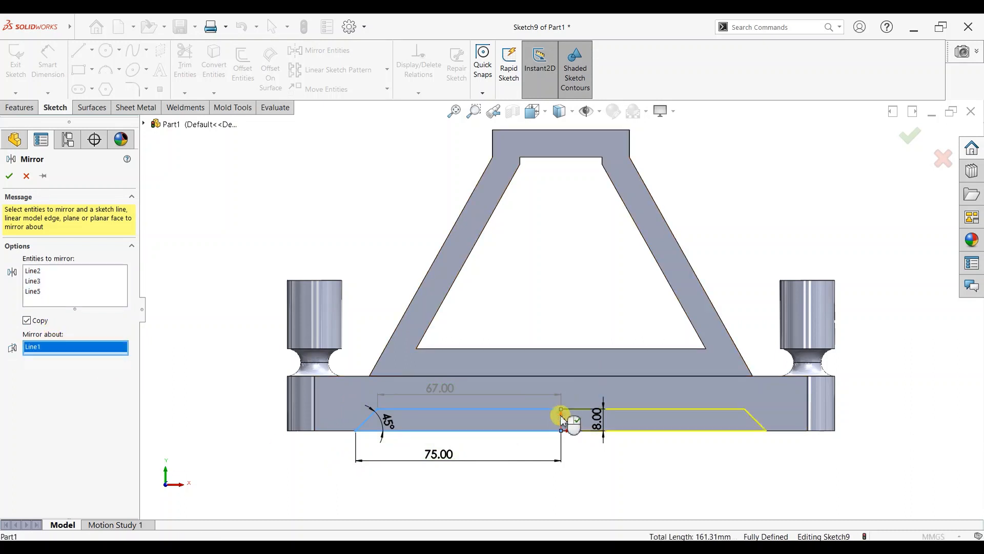
click(8, 177)
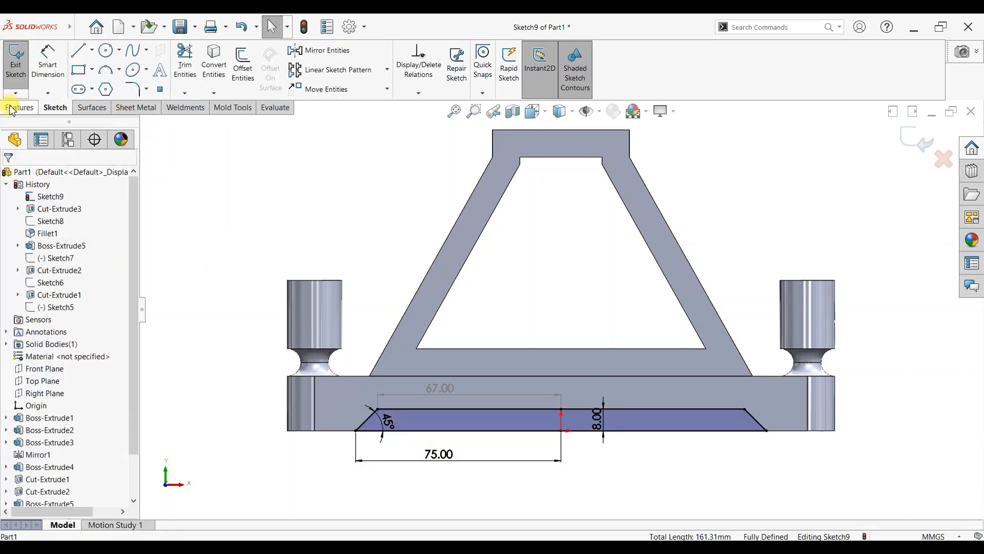
Cut the mirrored trapezoid profile through the base plate with an Extruded Cut set to Through All.
click(11, 108)
click(179, 69)
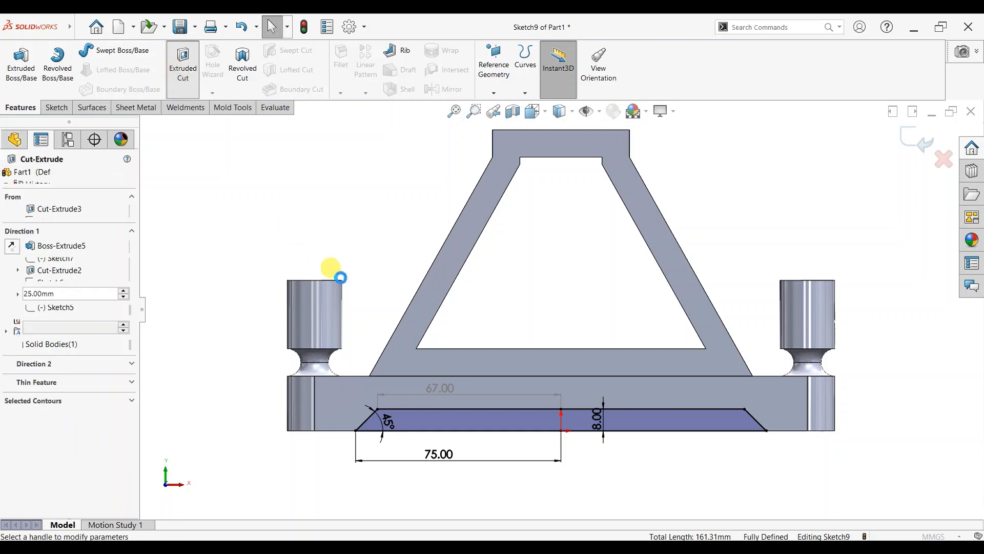
click(75, 246)
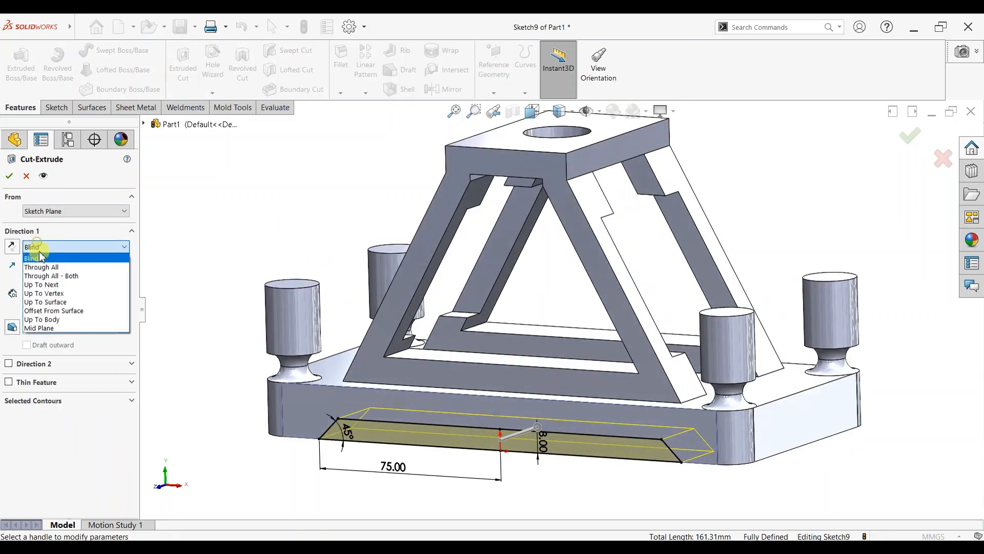
click(41, 257)
click(10, 176)
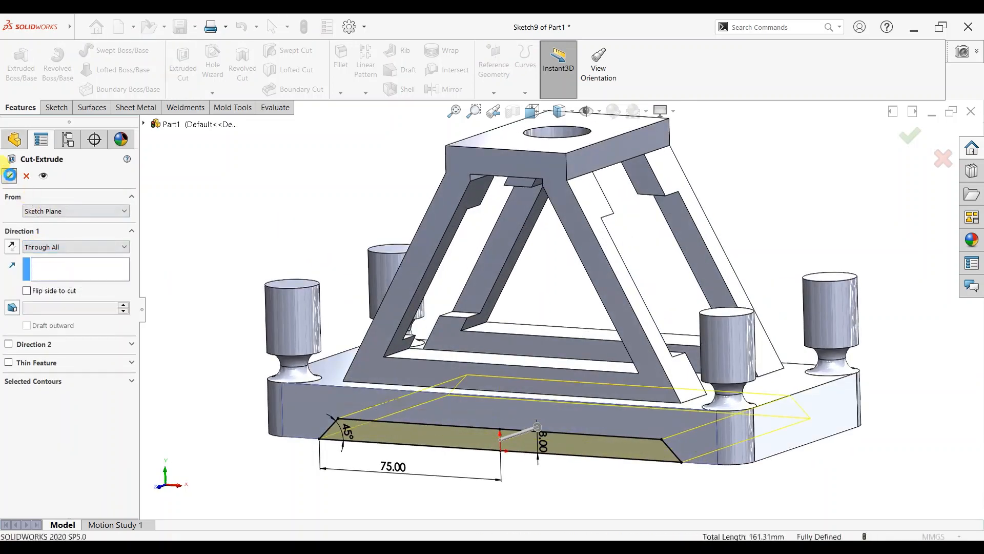
Start a 2 mm symmetric Fillet on three of the top plate's upper outer edges.
middle_drag(796, 476, 721, 420)
scroll(849, 374, up, 3)
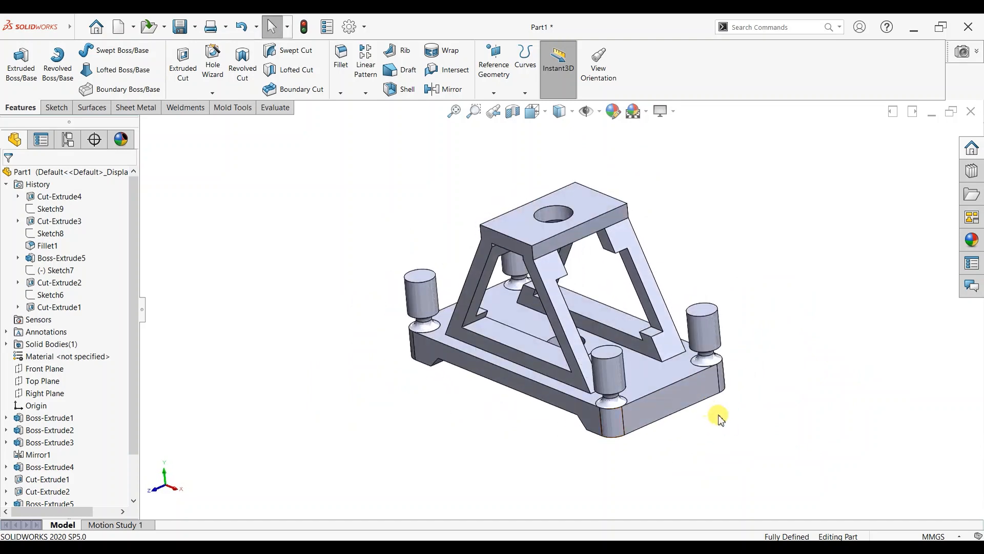
key(space)
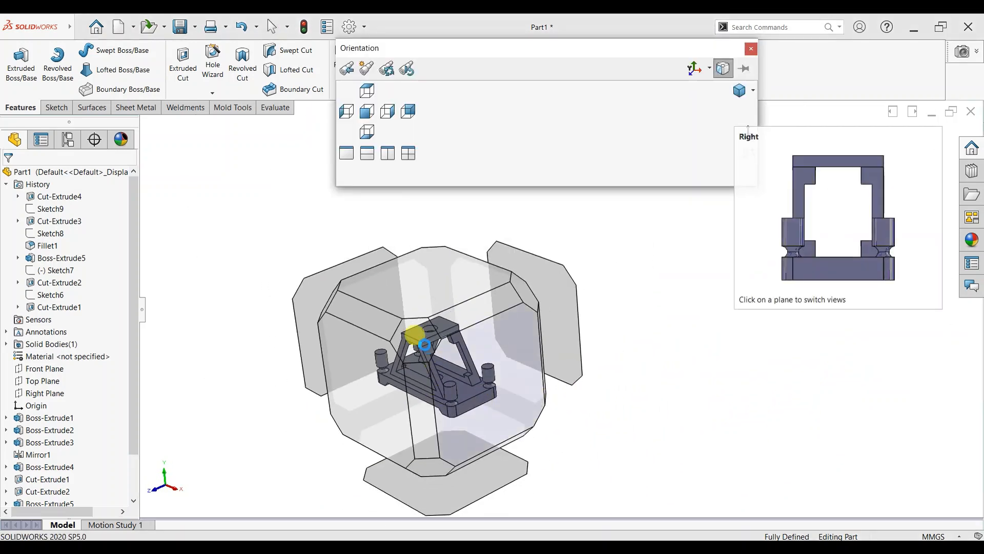
click(438, 341)
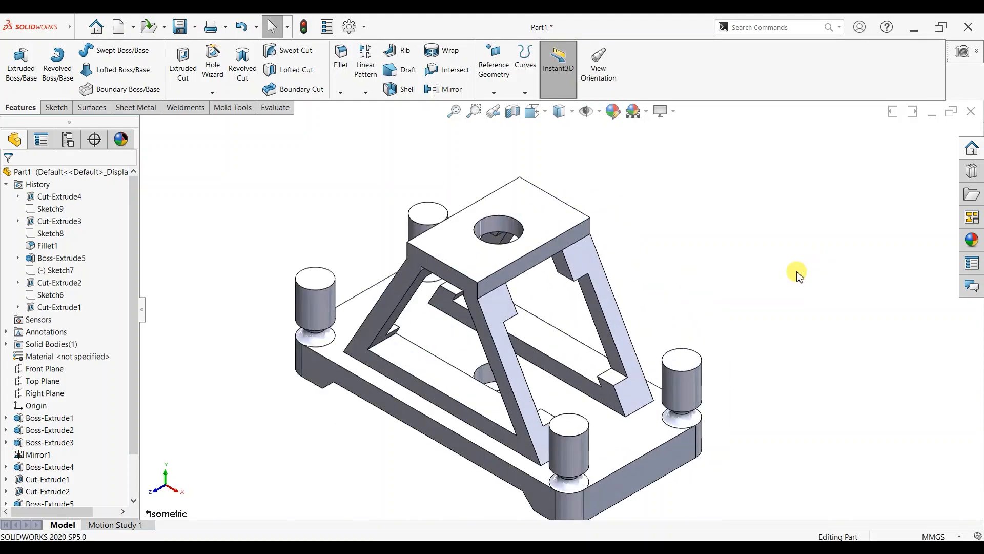
click(339, 84)
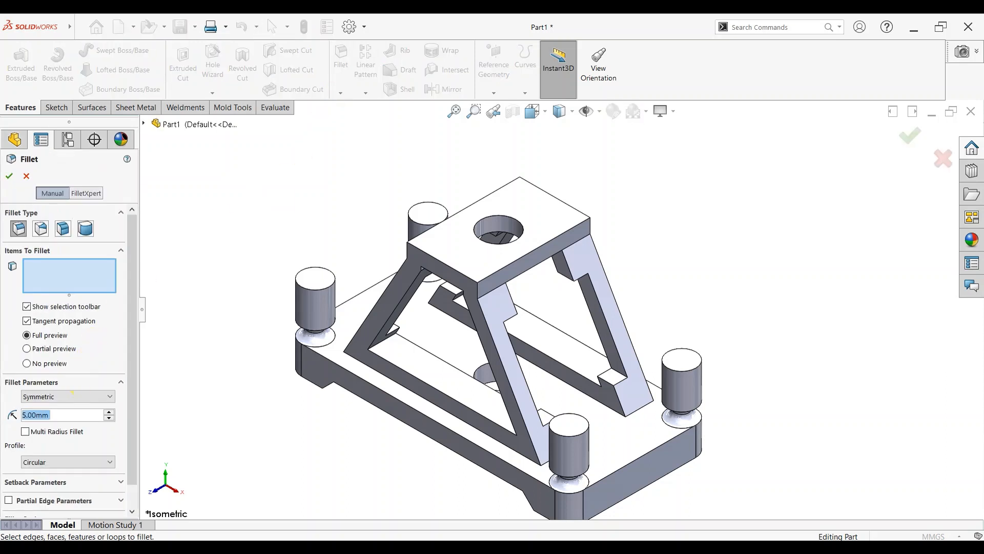
text(2)
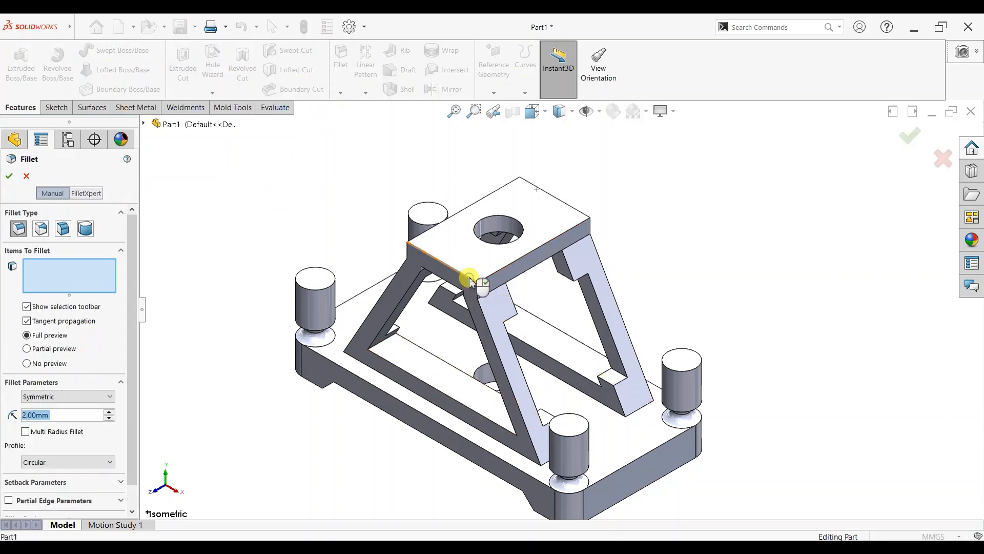
click(468, 278)
click(507, 271)
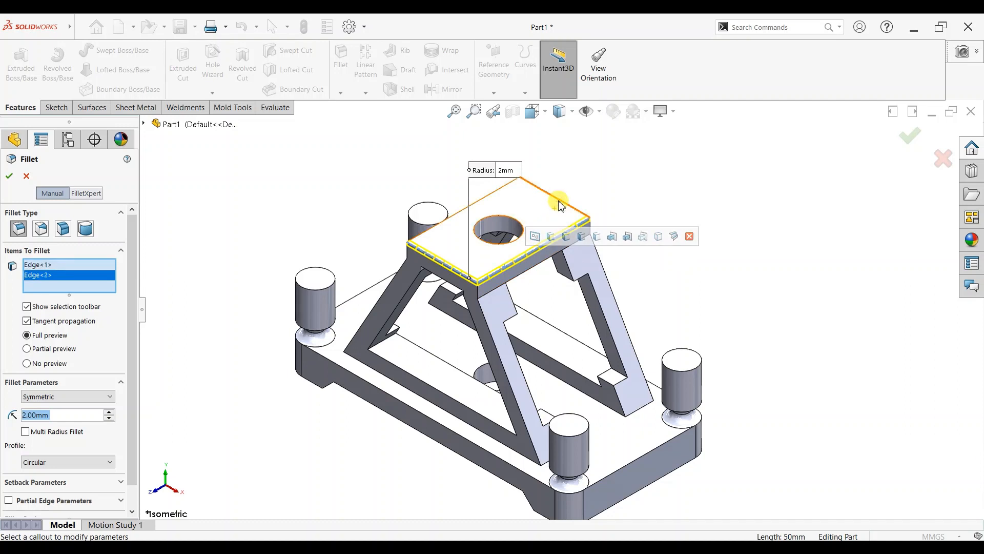
click(558, 200)
Add the top plate's remaining upper outer edge to the fillet and apply it with a 5 mm radius.
click(507, 193)
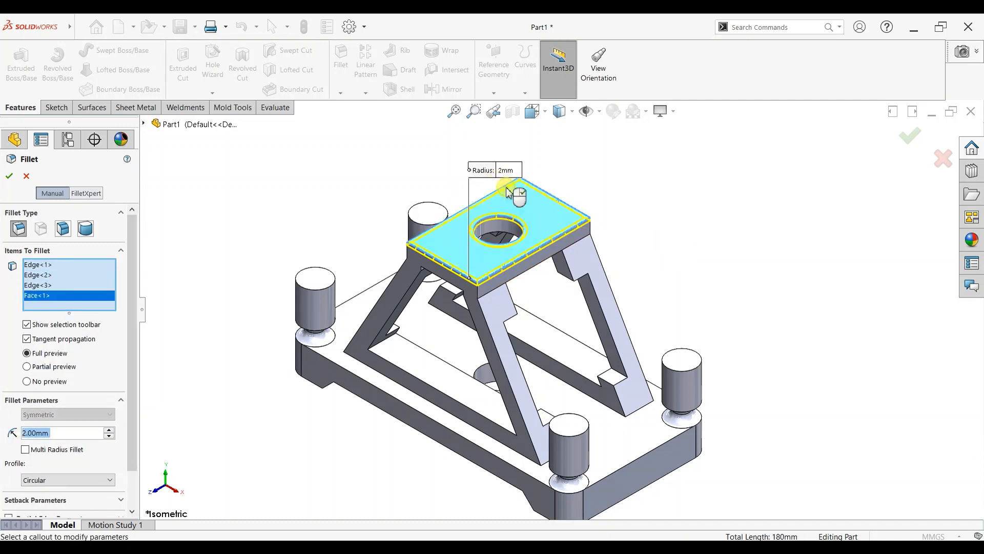
right_click(62, 296)
click(82, 317)
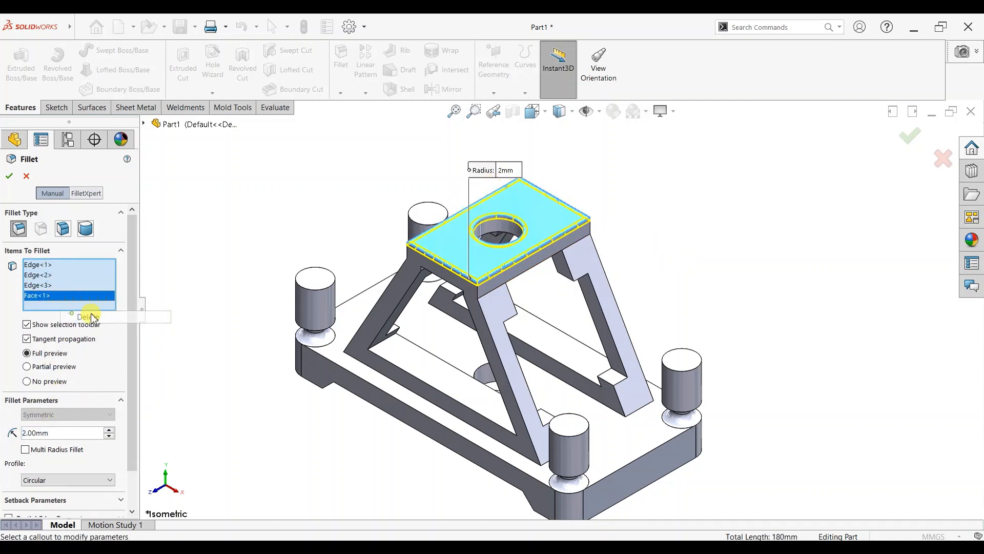
click(441, 225)
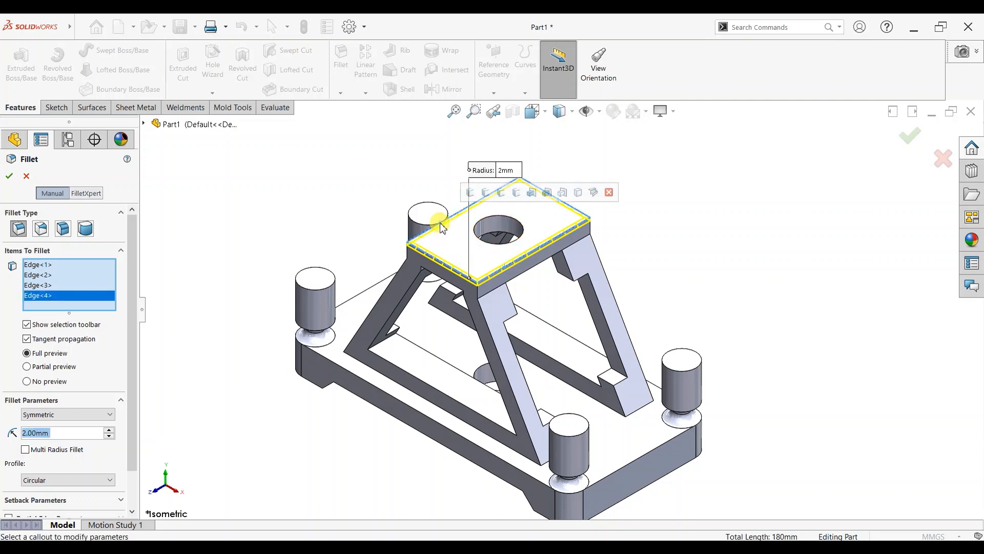
text(5)
key(Return)
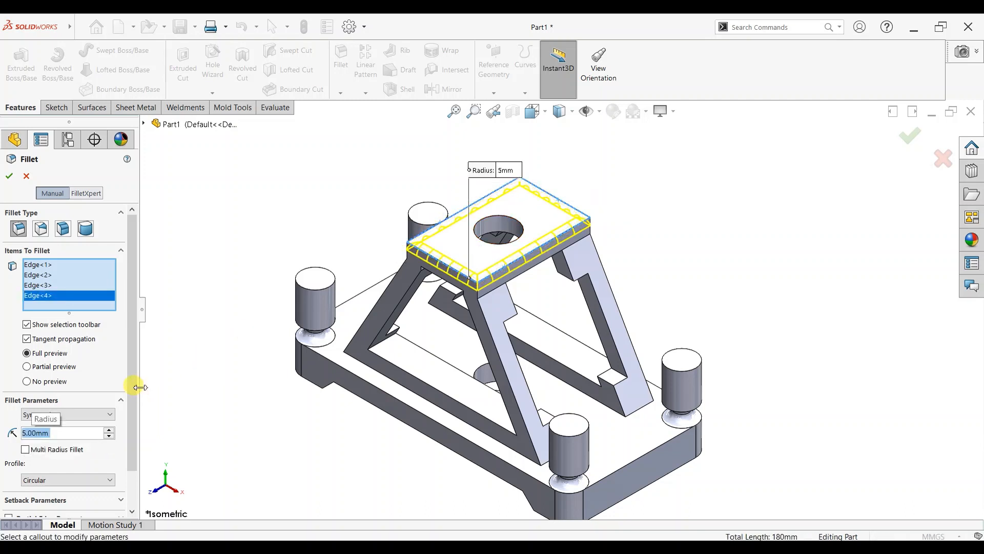
click(9, 177)
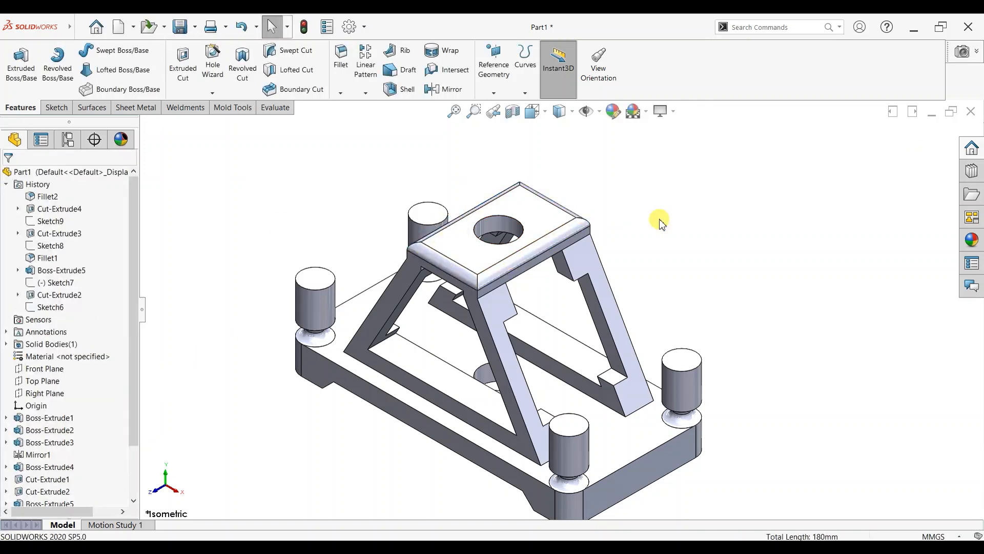
Start a Thread on the top circular edge of one corner stud with a blind depth of 20 mm.
mouse_move(677, 349)
middle_down()
mouse_move(677, 301)
mouse_move(629, 288)
mouse_move(684, 343)
middle_up()
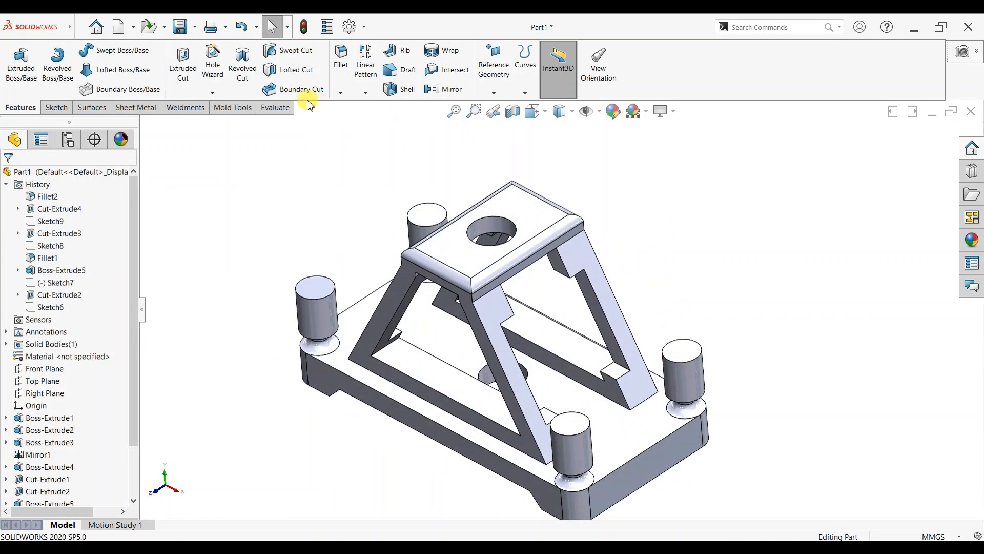
click(213, 94)
click(221, 132)
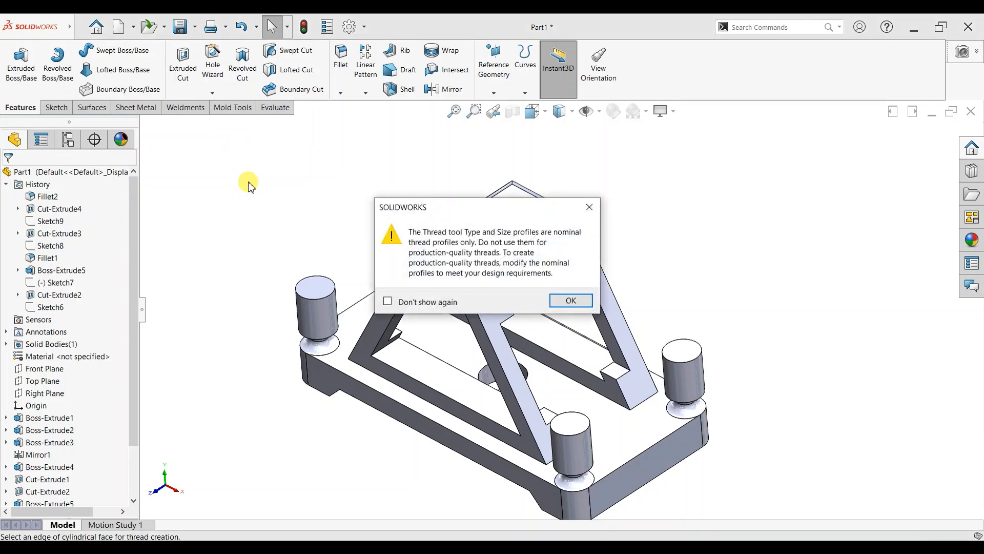
click(570, 300)
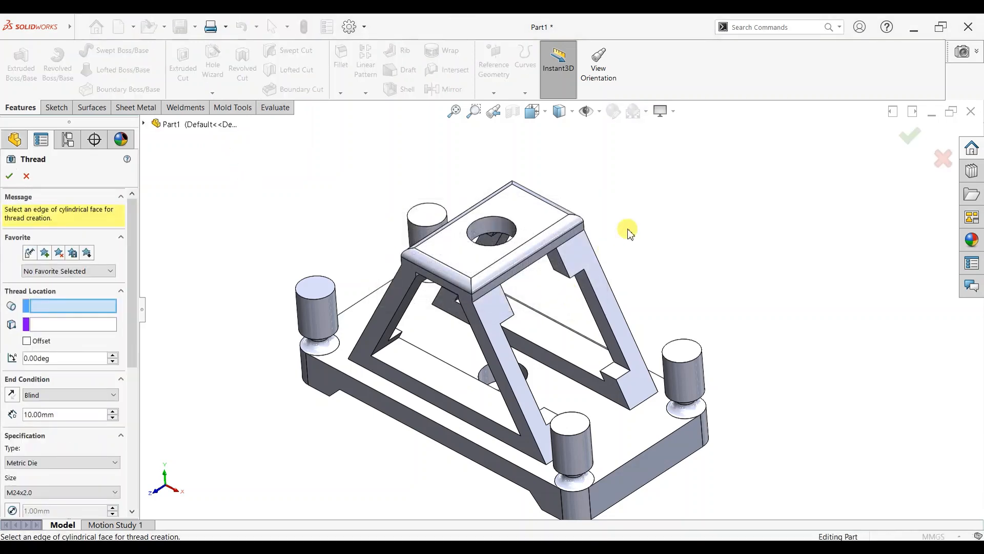
click(309, 297)
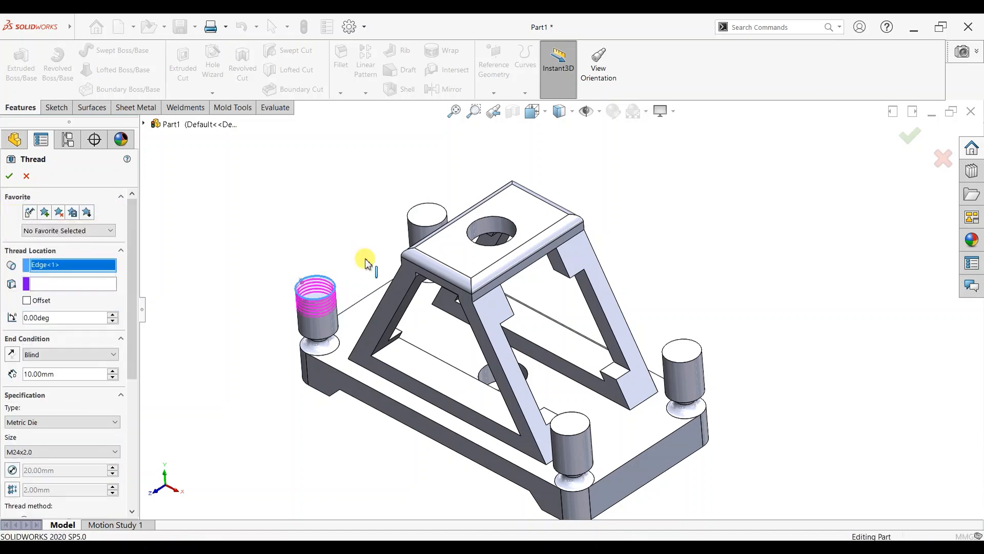
scroll(367, 271, down, 5)
scroll(379, 348, down, 2)
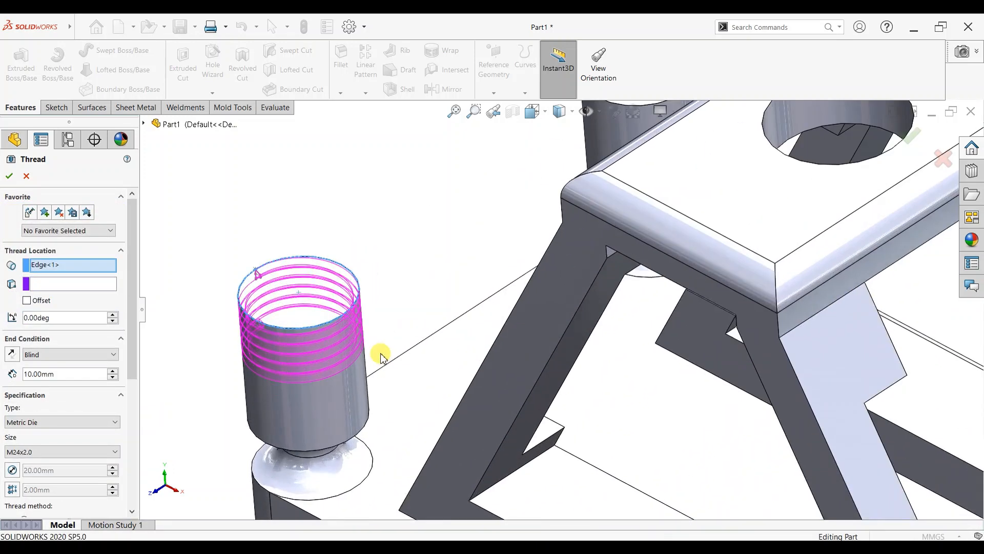
drag(132, 307, 128, 353)
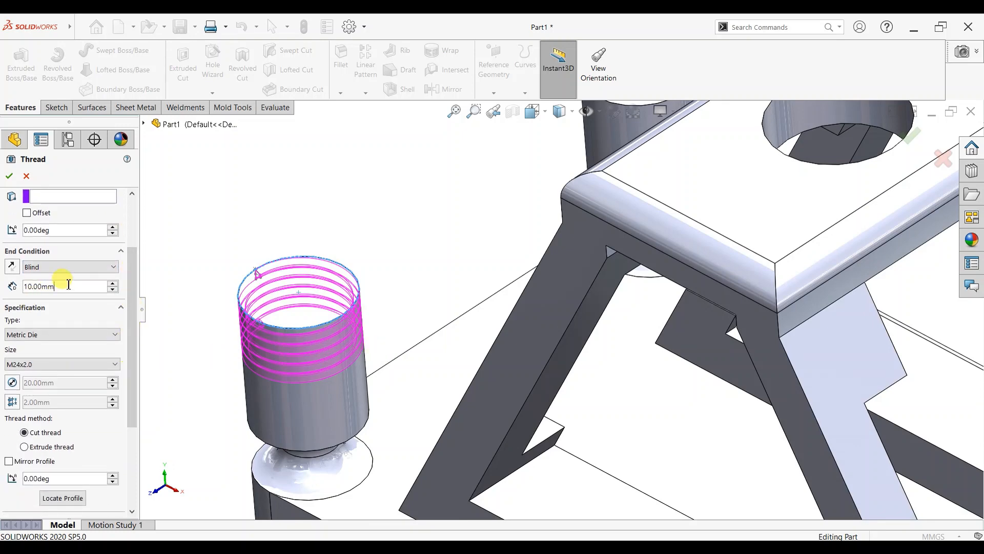
text(20)
key(Return)
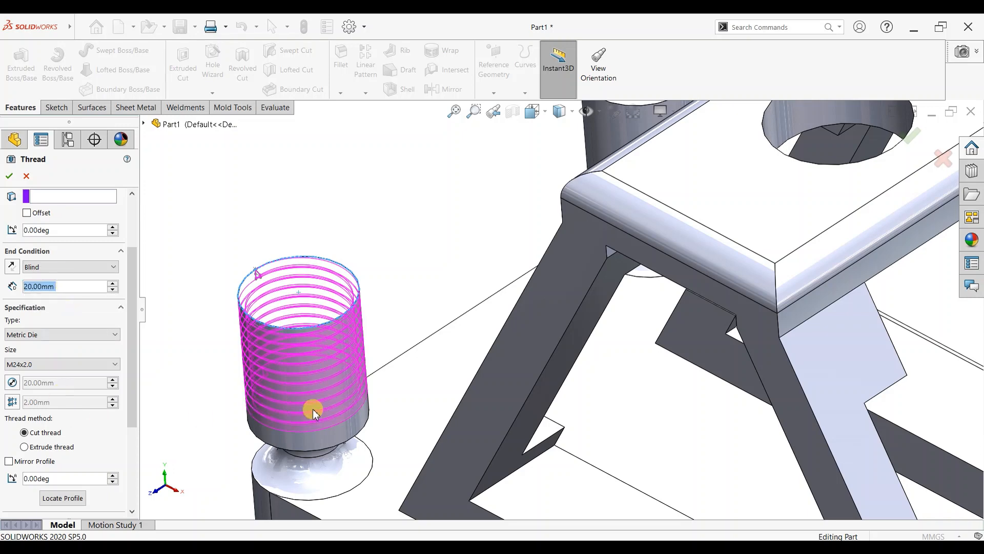
Set the stud thread's size to Metric Die M24x3.0.
scroll(512, 405, up, 3)
scroll(588, 402, down, 2)
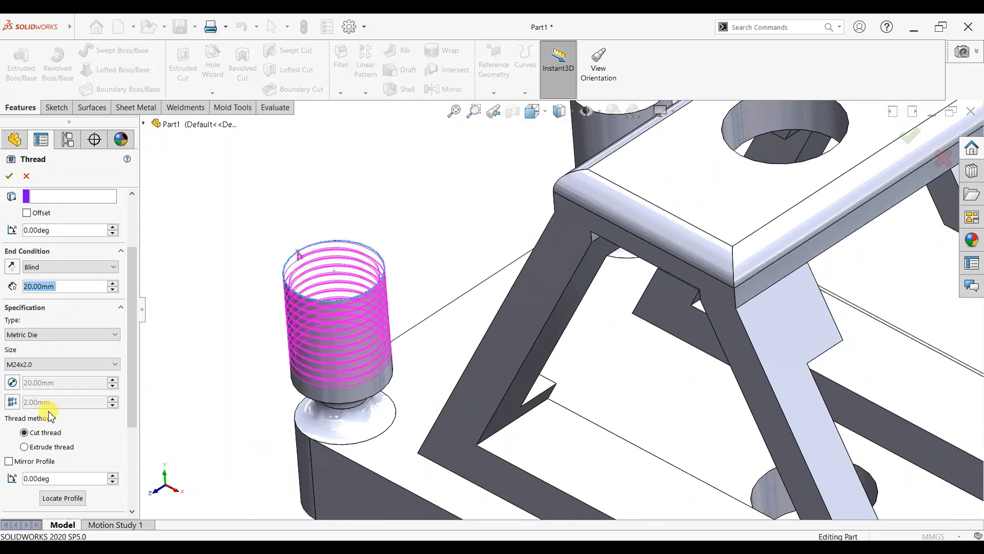
click(38, 365)
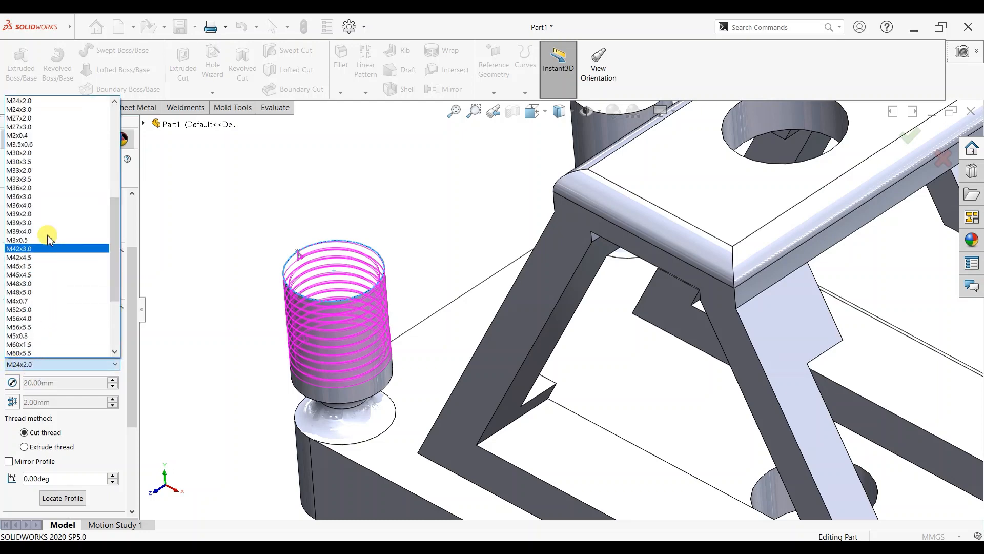
click(39, 110)
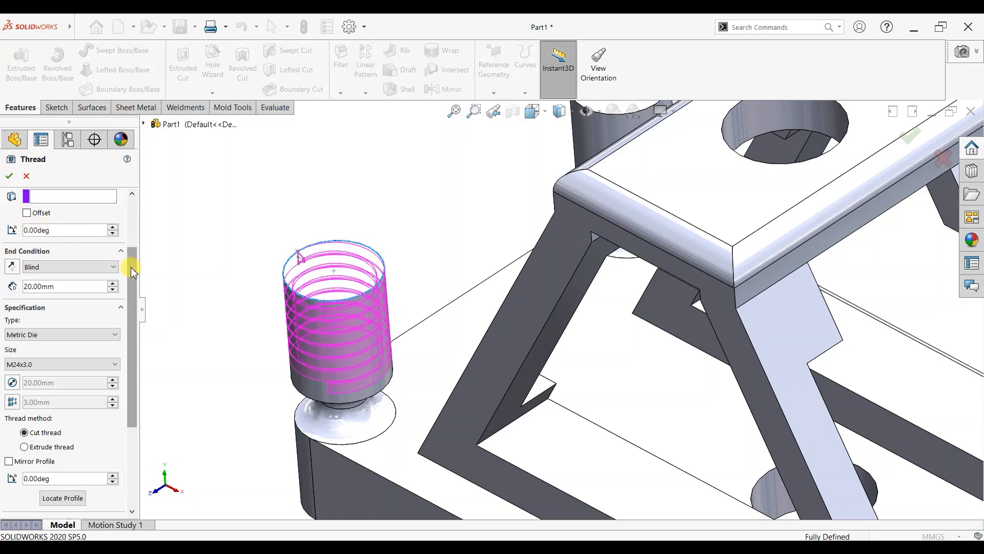
Offset the thread start 3 mm in the reversed direction, beyond the stud's top, and create the cut thread with a 23 mm depth.
drag(131, 264, 134, 213)
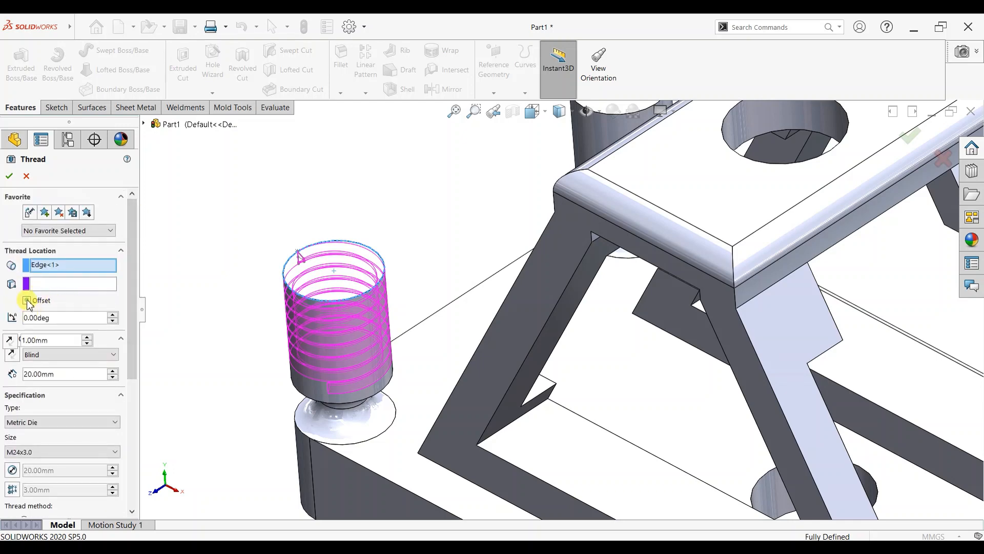
click(11, 318)
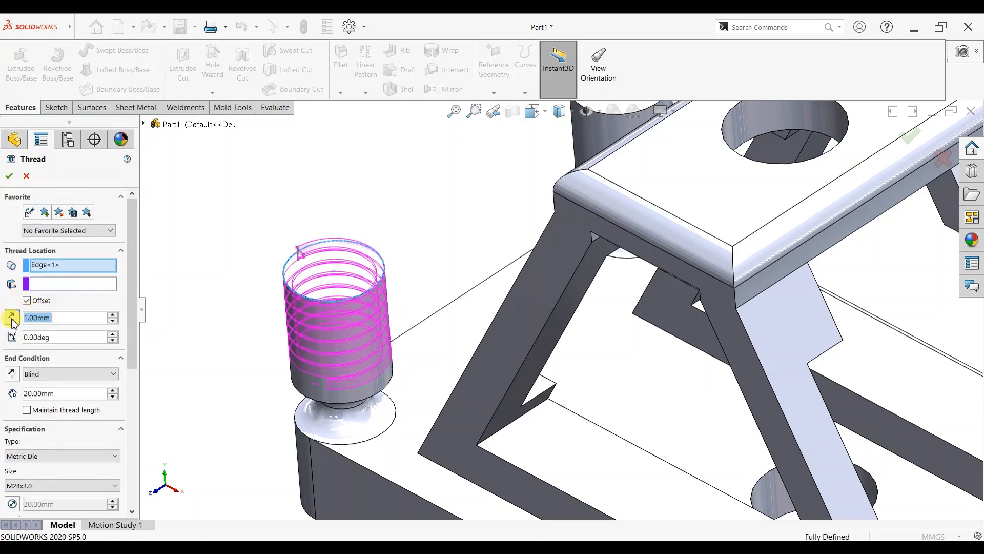
text(3)
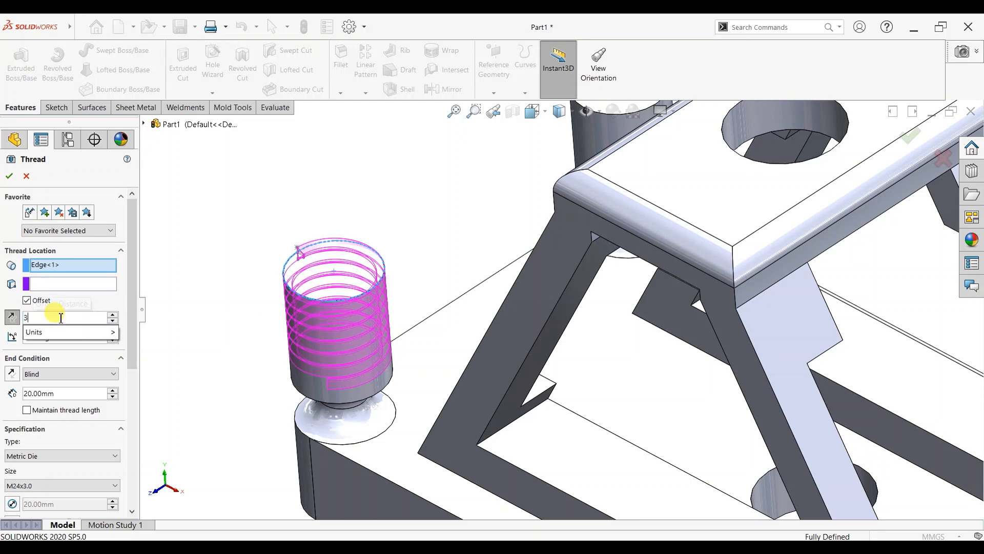
key(Return)
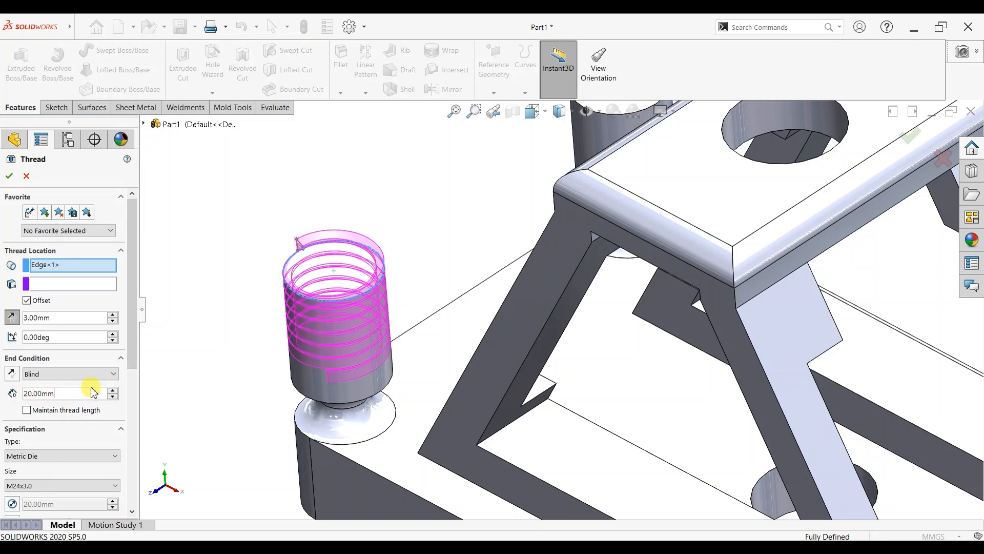
text(+)
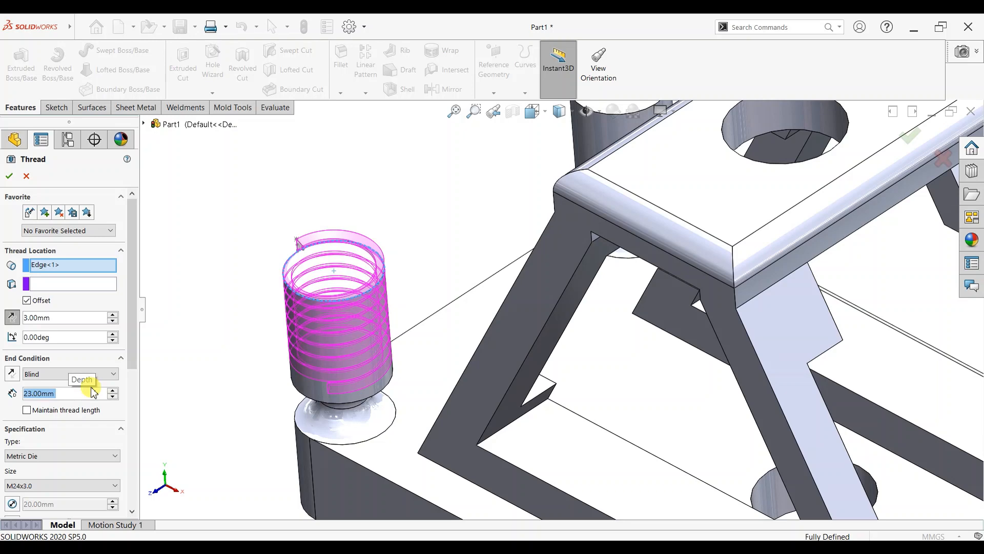
click(410, 223)
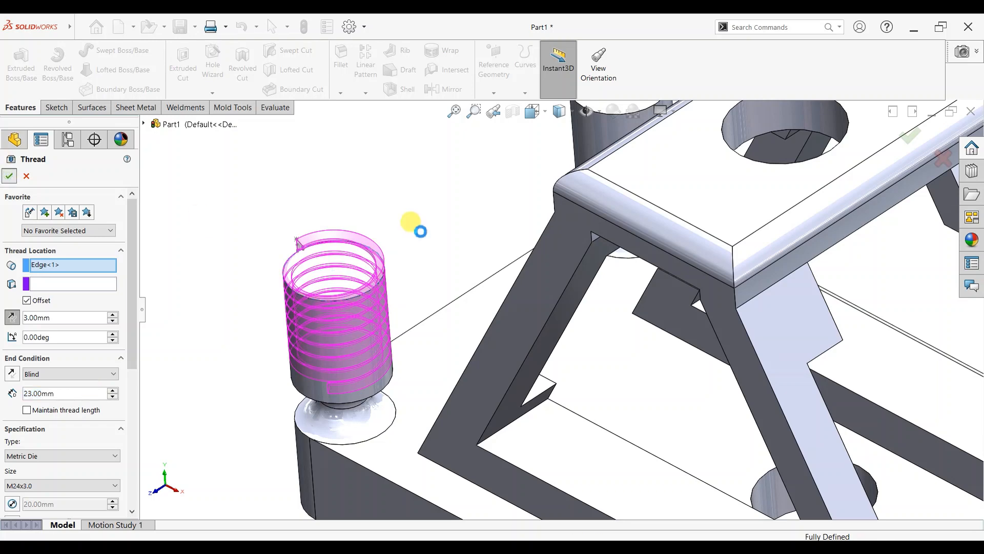
Examine the threaded corner stud and the rest of the bracket from several angles.
scroll(492, 303, up, 5)
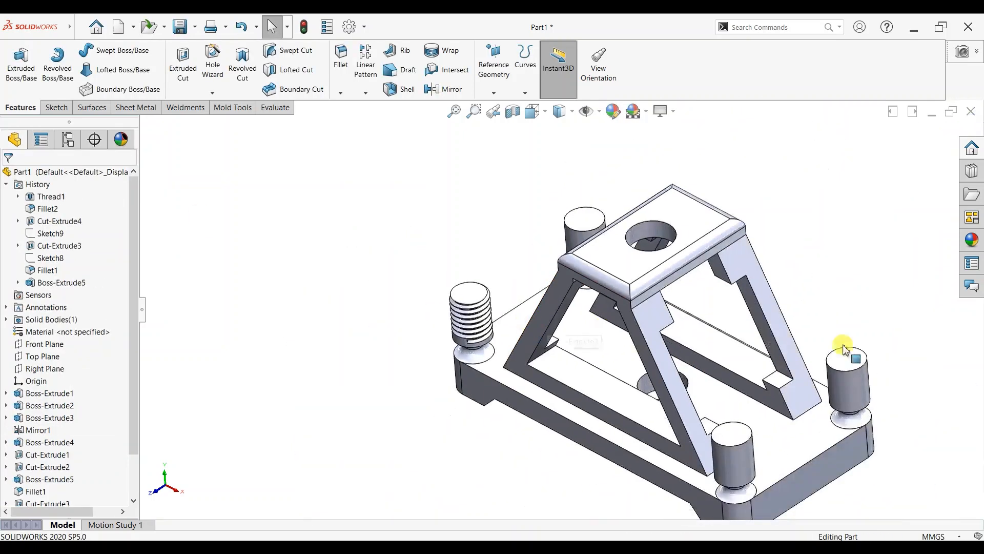
scroll(917, 408, down, 2)
scroll(892, 411, up, 2)
middle_drag(870, 413, 857, 308)
middle_drag(861, 313, 882, 343)
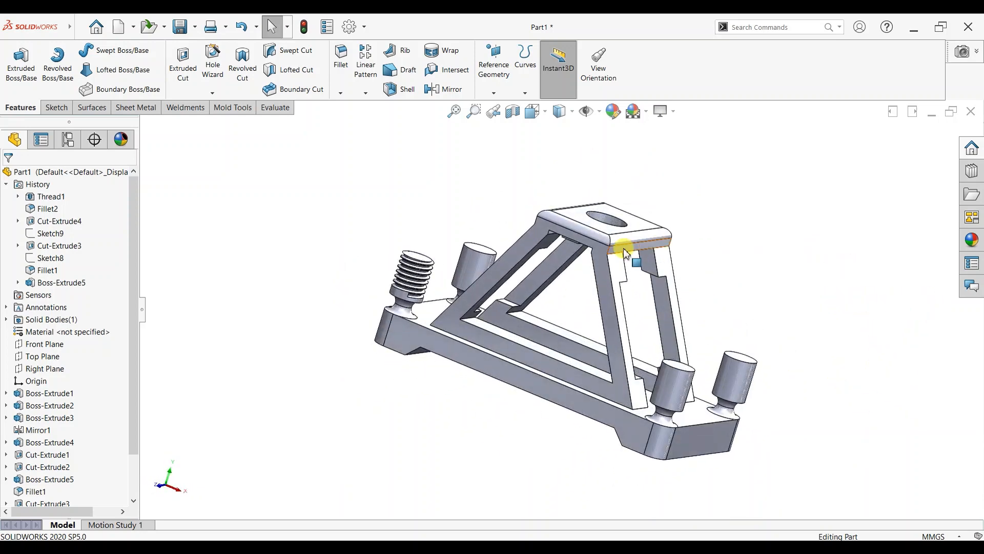
mouse_move(595, 303)
middle_down()
mouse_move(569, 288)
mouse_move(478, 278)
mouse_move(553, 237)
mouse_move(589, 302)
middle_up()
scroll(826, 380, down, 2)
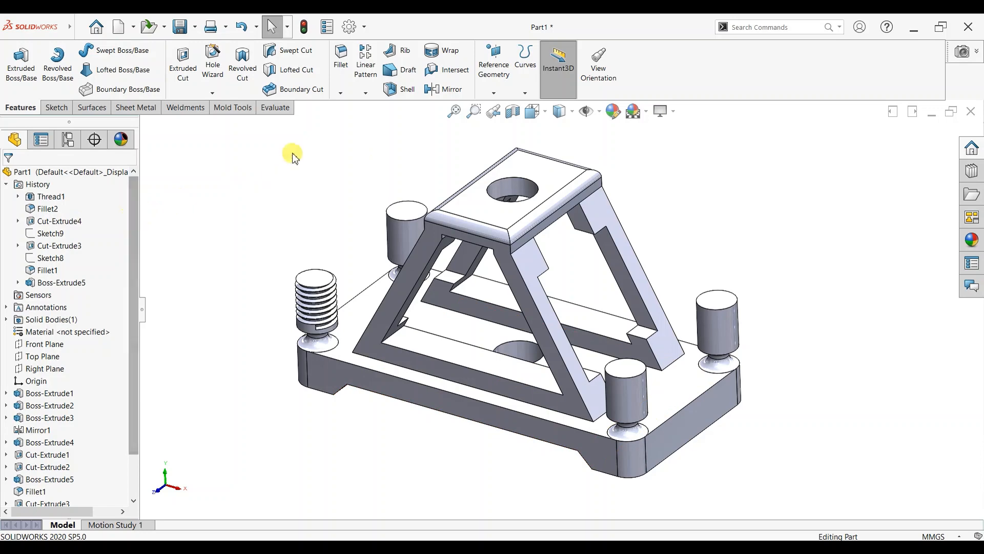
Mirror the stud's thread feature about the Front Plane onto the opposite corner stud.
click(446, 89)
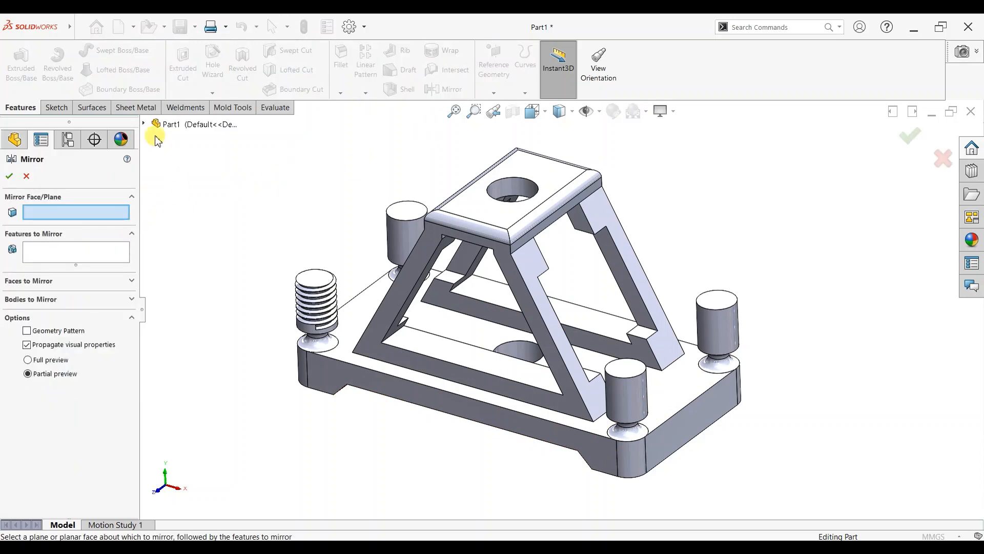
click(146, 125)
click(171, 203)
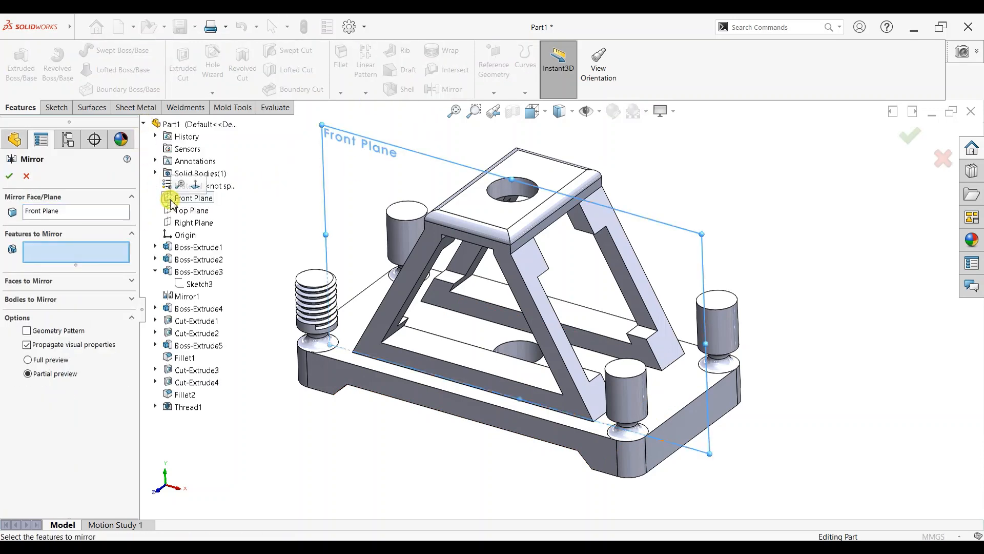
click(166, 406)
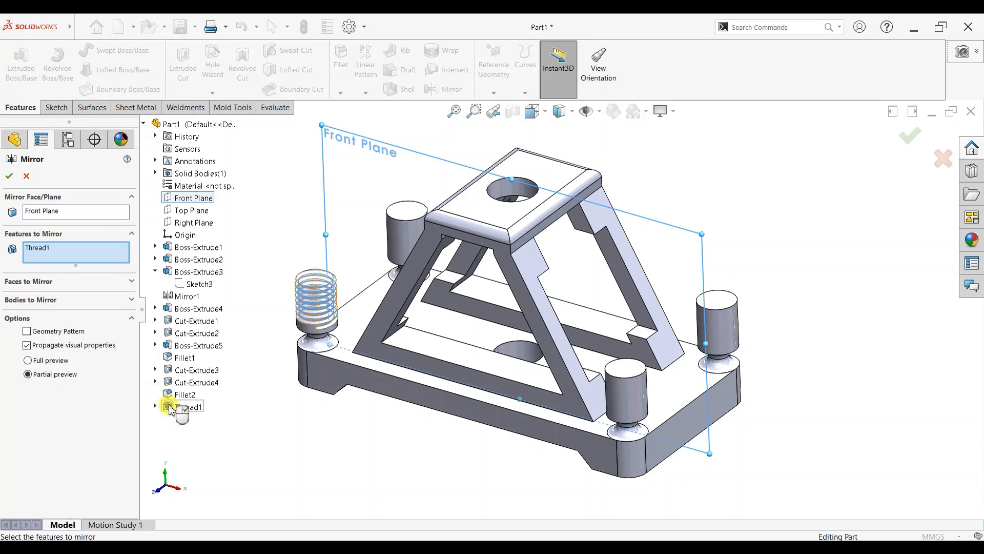
click(9, 176)
click(252, 148)
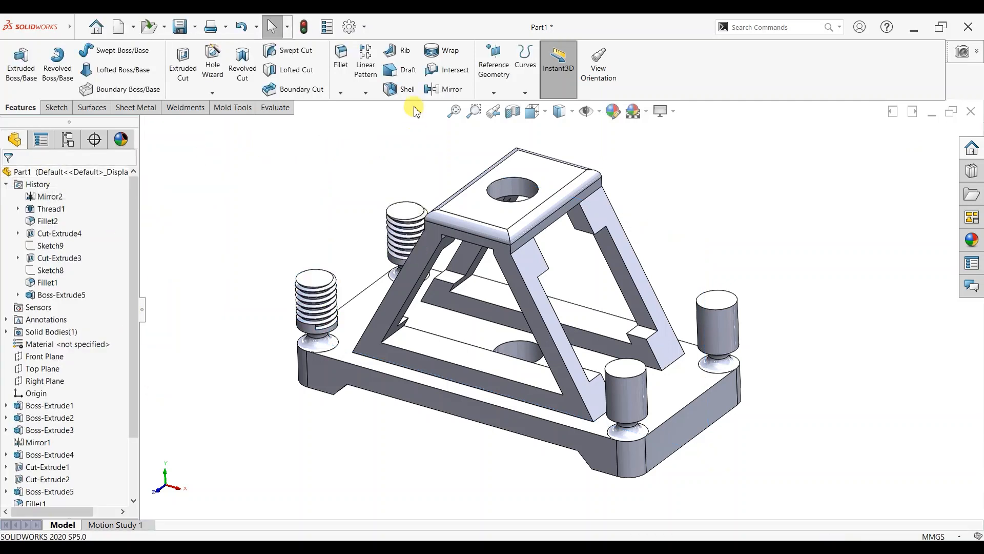
Mirror the already mirrored stud thread feature about the Right Plane onto the two unthreaded corner studs.
click(433, 95)
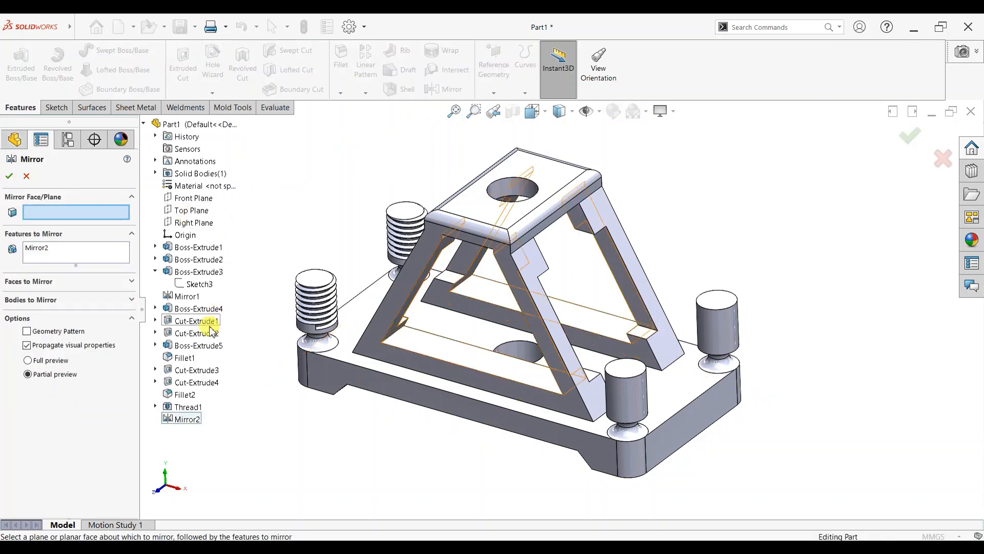
click(183, 225)
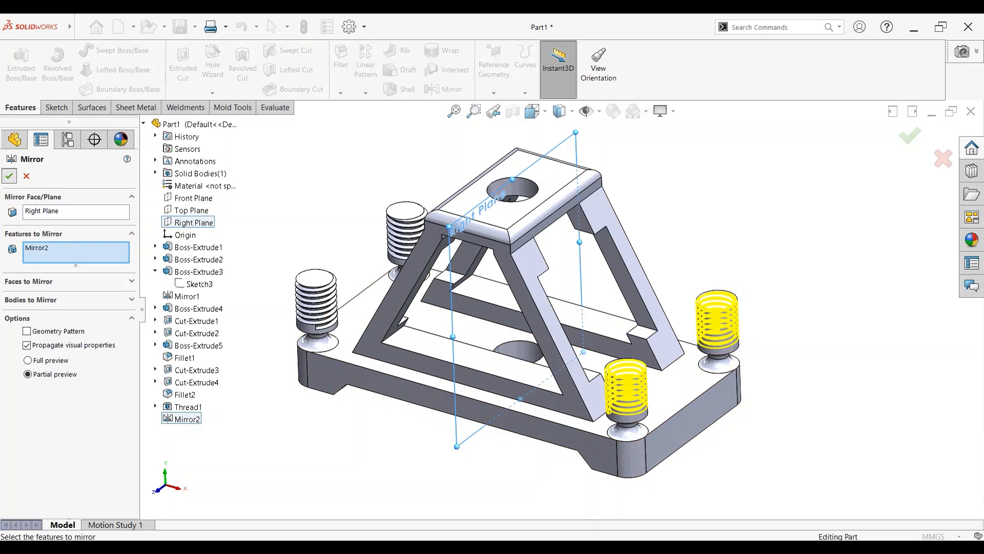
click(9, 177)
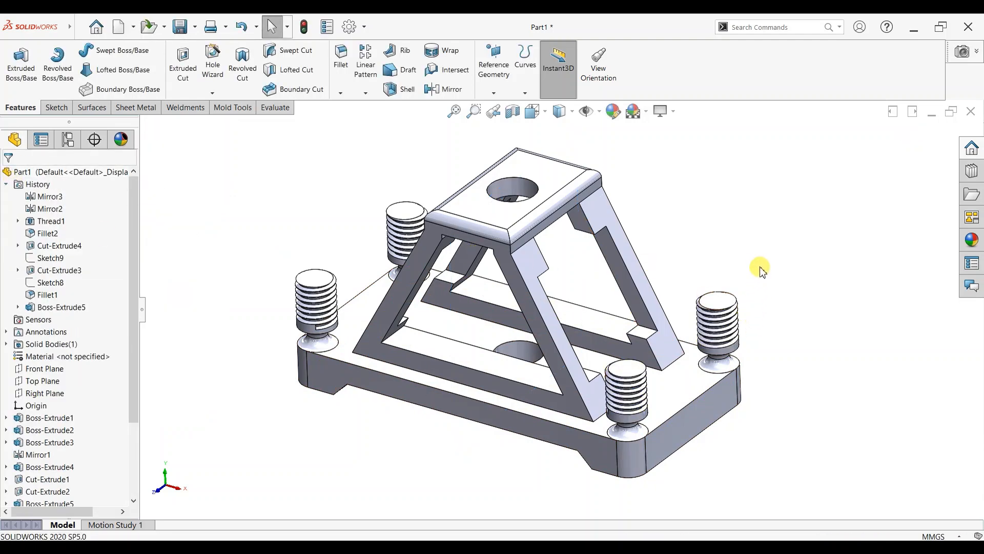
middle_drag(667, 279, 665, 255)
scroll(672, 249, down, 1)
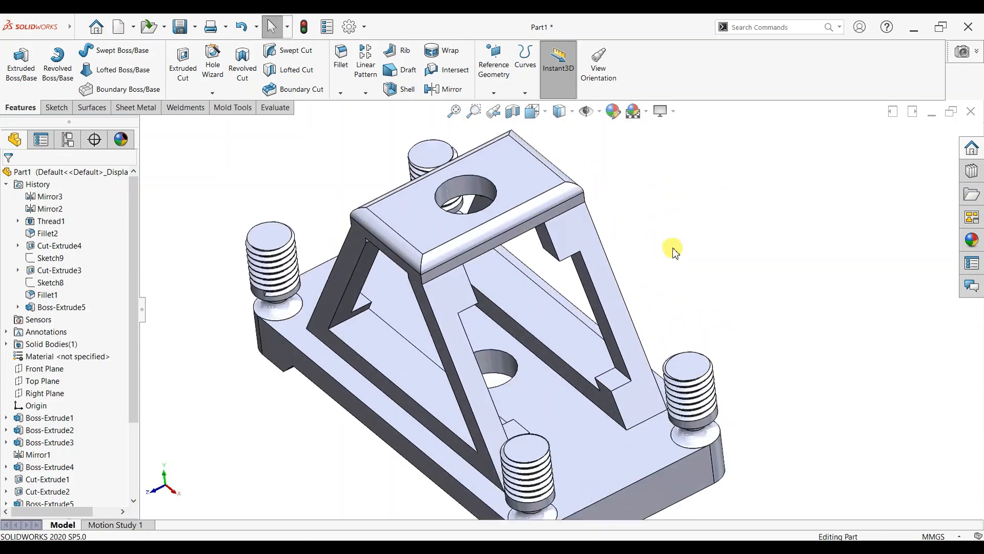
Start a thread on the top edge of the top plate's hole and end it Up To Selection at the base plate's recessed underside face.
click(213, 93)
click(224, 132)
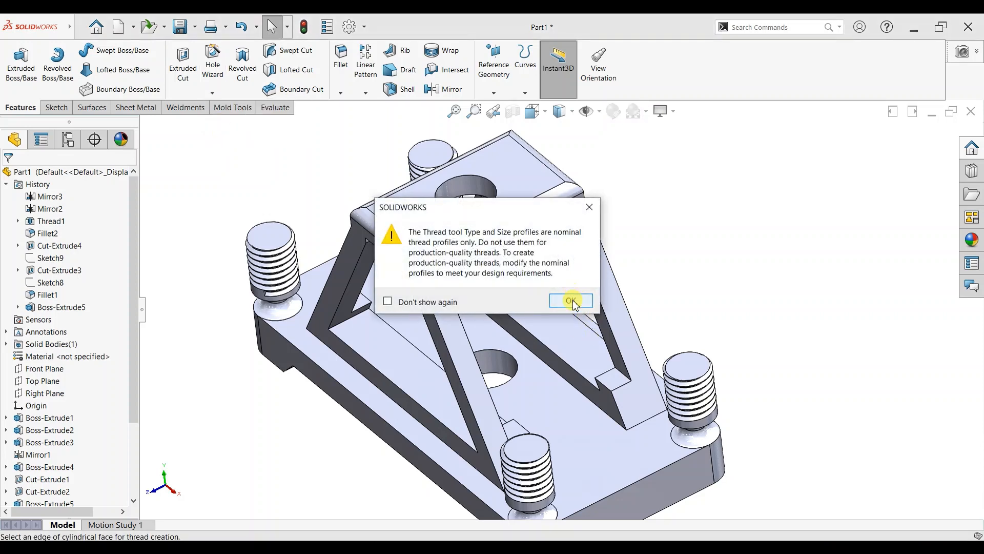
click(571, 301)
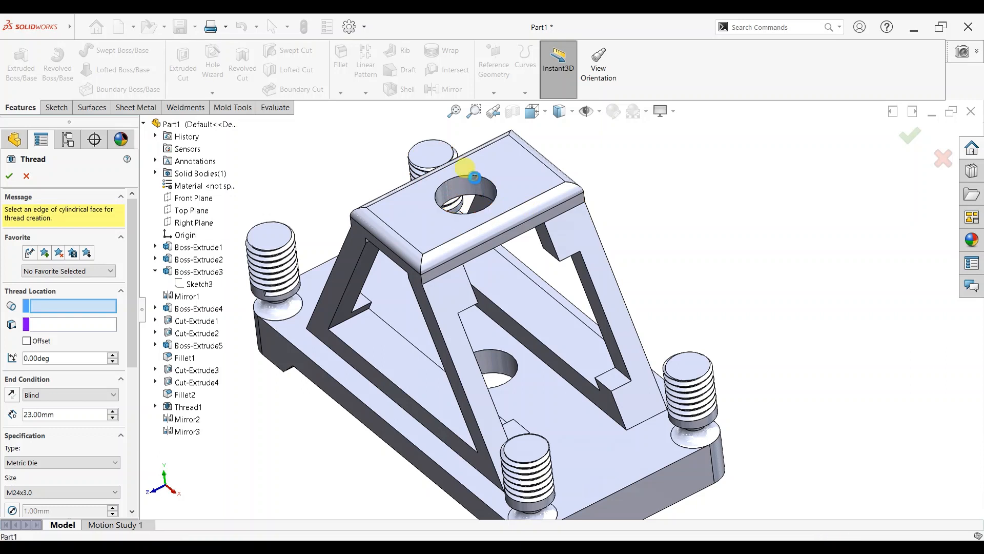
click(474, 177)
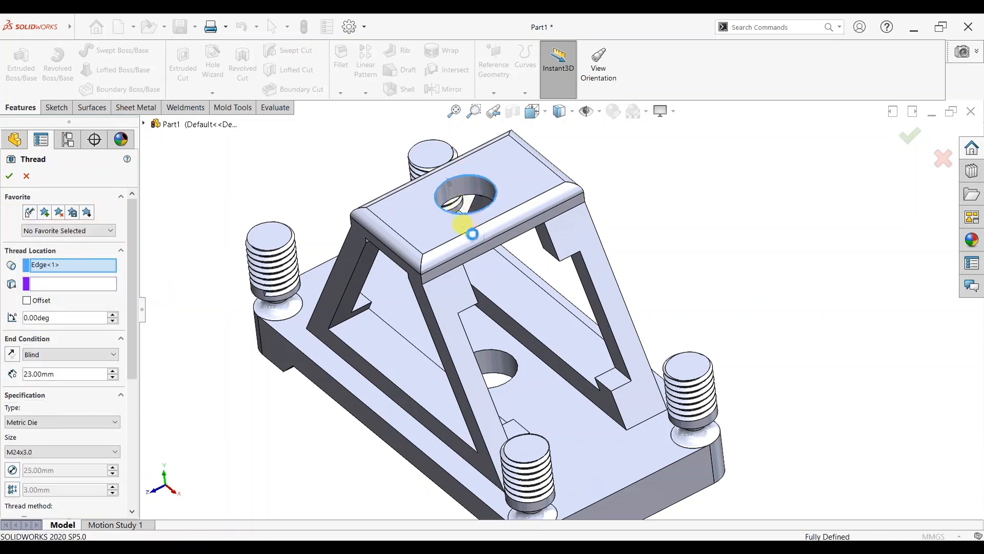
click(61, 355)
click(61, 354)
click(62, 355)
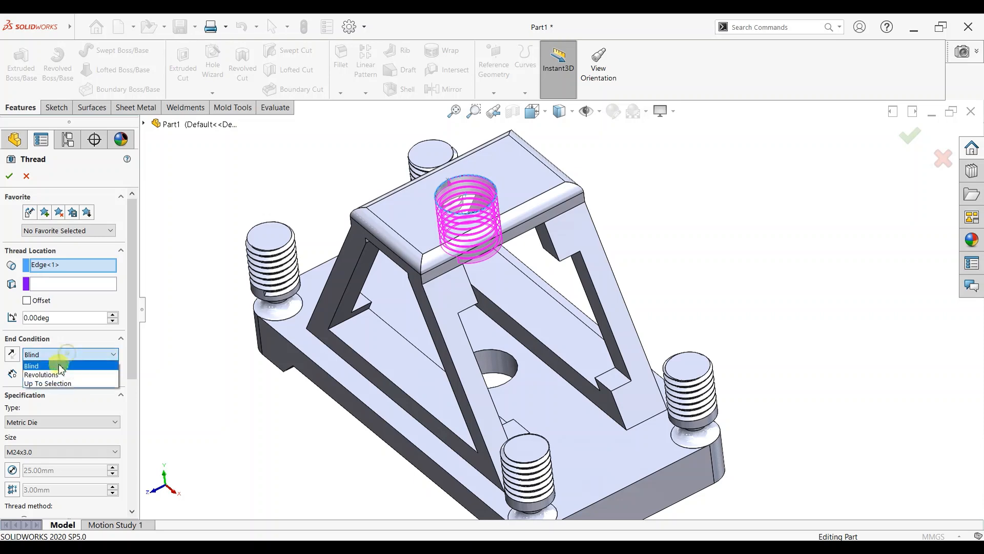
click(79, 386)
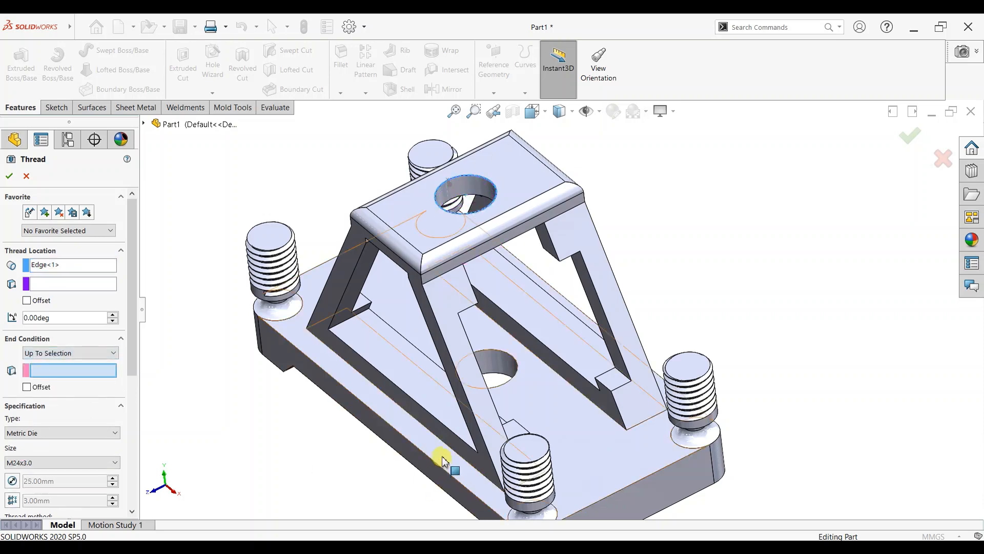
middle_drag(445, 466, 457, 519)
click(450, 494)
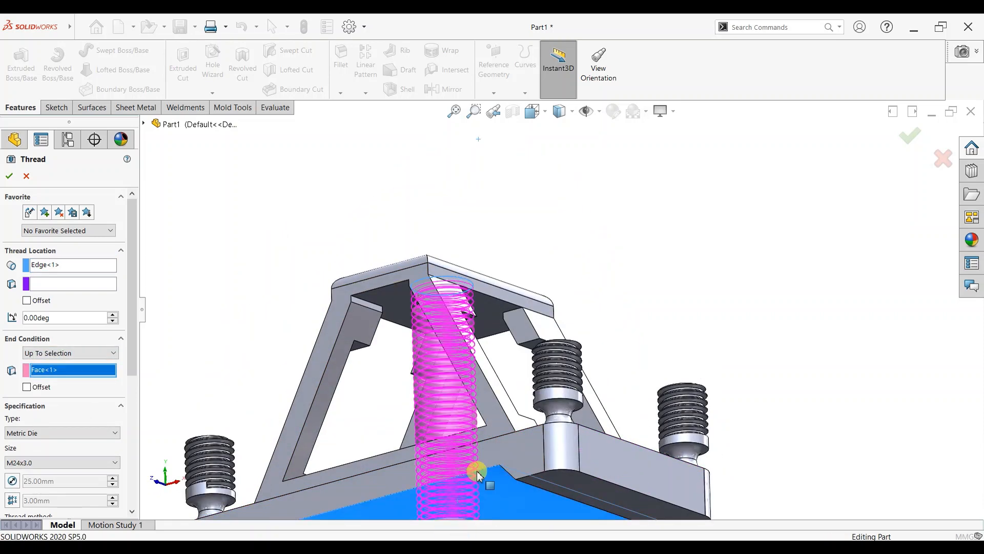
scroll(602, 262, up, 3)
middle_drag(603, 263, 619, 357)
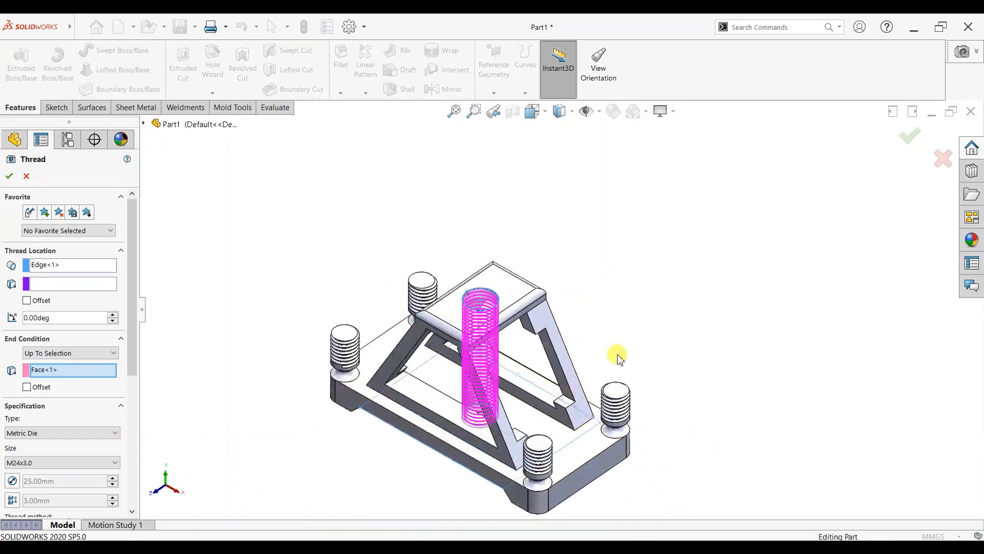
scroll(615, 319, down, 2)
mouse_move(616, 318)
middle_down()
mouse_move(589, 311)
mouse_move(600, 328)
middle_up()
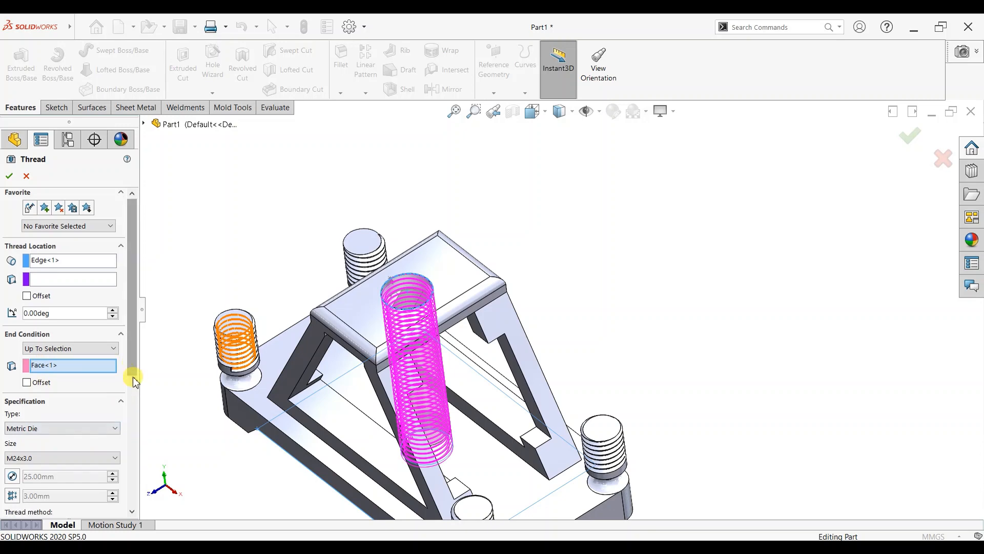
Set the hole thread's size to M24x2.0 and its type to Metric Tap.
scroll(132, 374, down, 3)
click(59, 411)
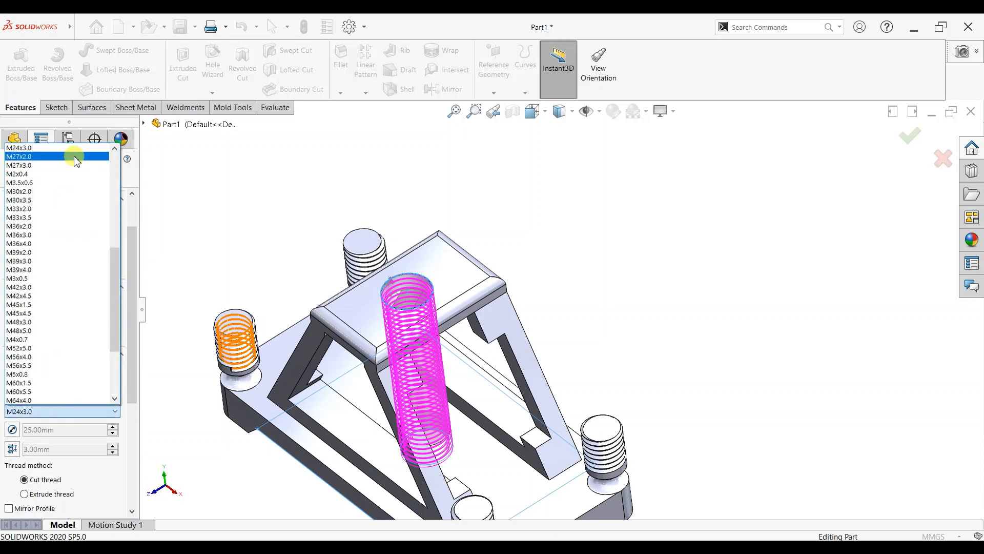
scroll(59, 159, up, 1)
click(43, 166)
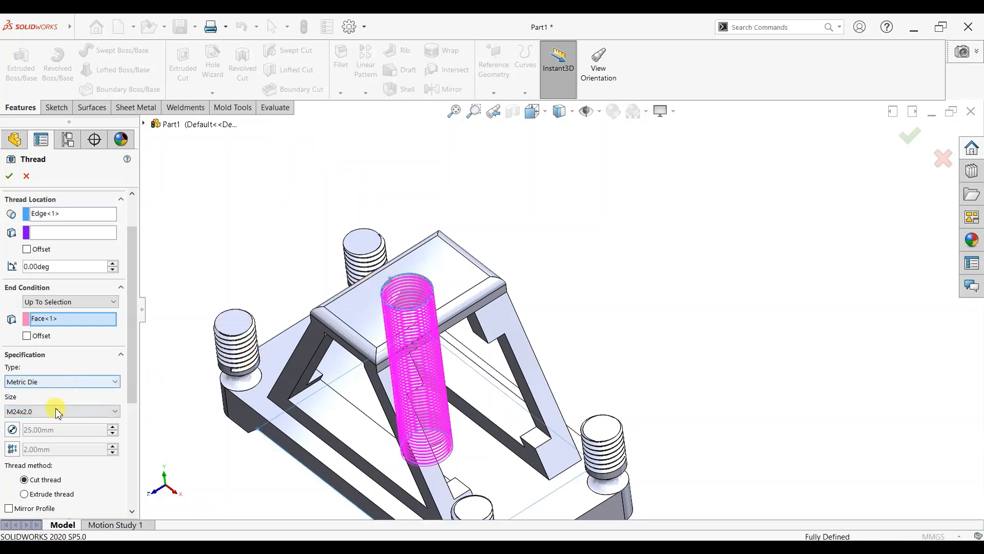
click(46, 381)
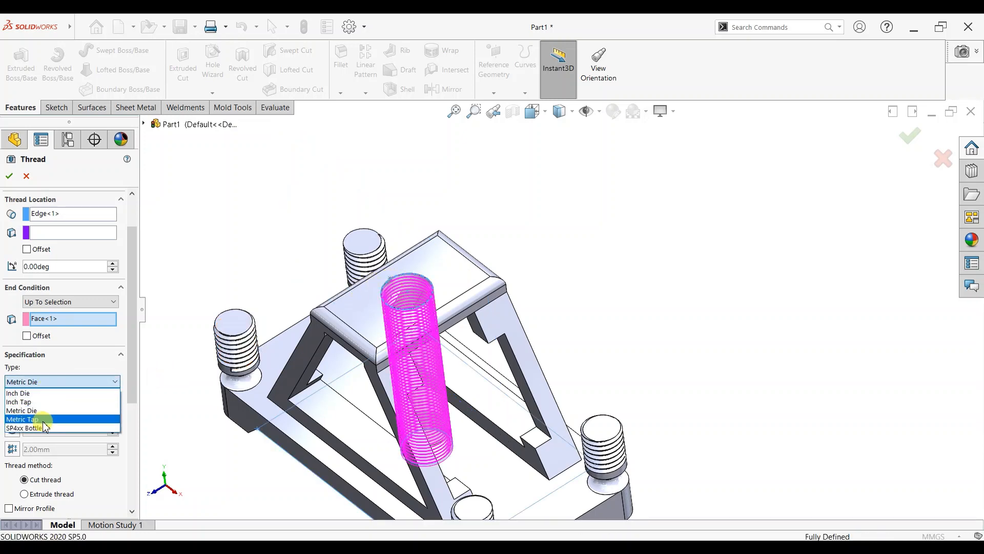
click(43, 419)
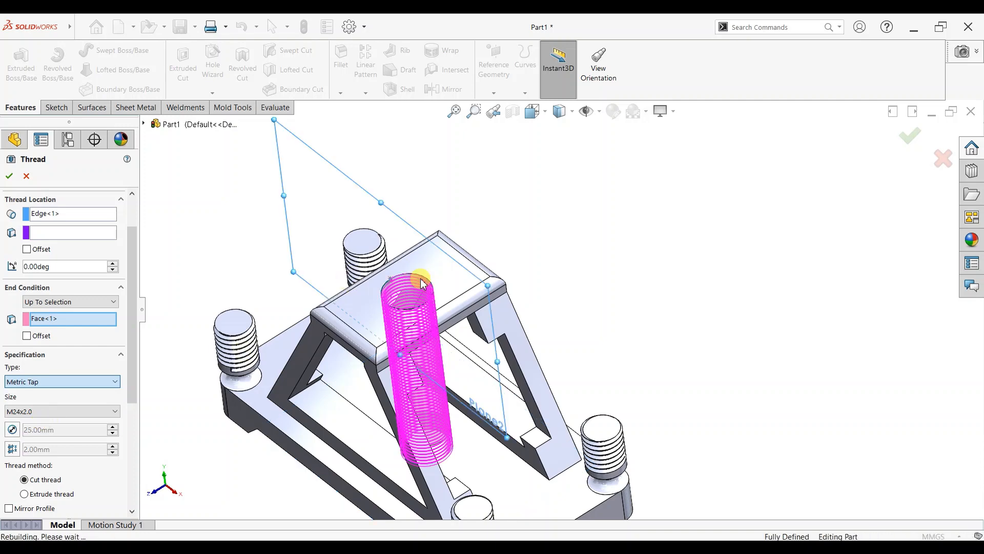
Offset the hole thread's start 3 mm in the reversed direction, above the top plate, and create the cut thread.
scroll(441, 321, down, 5)
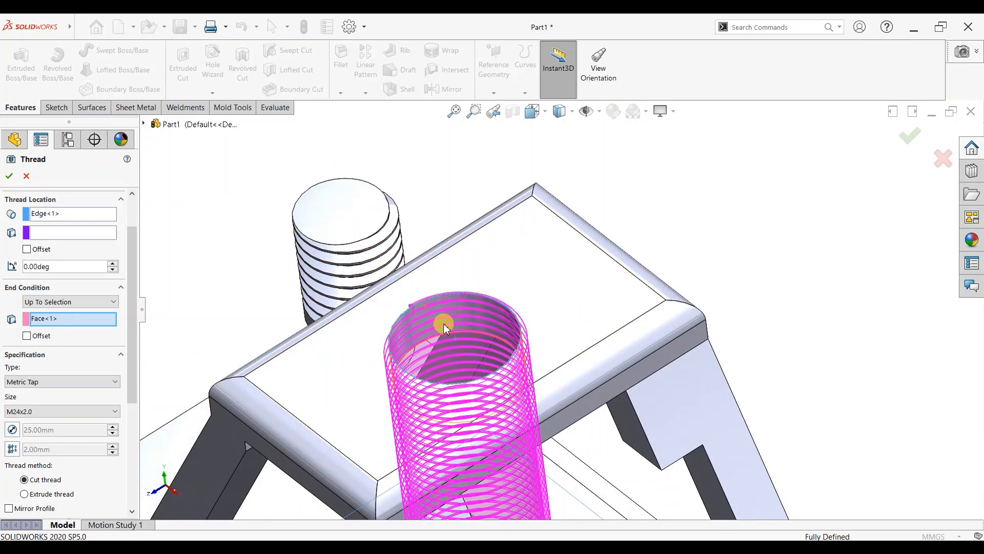
scroll(132, 254, up, 1)
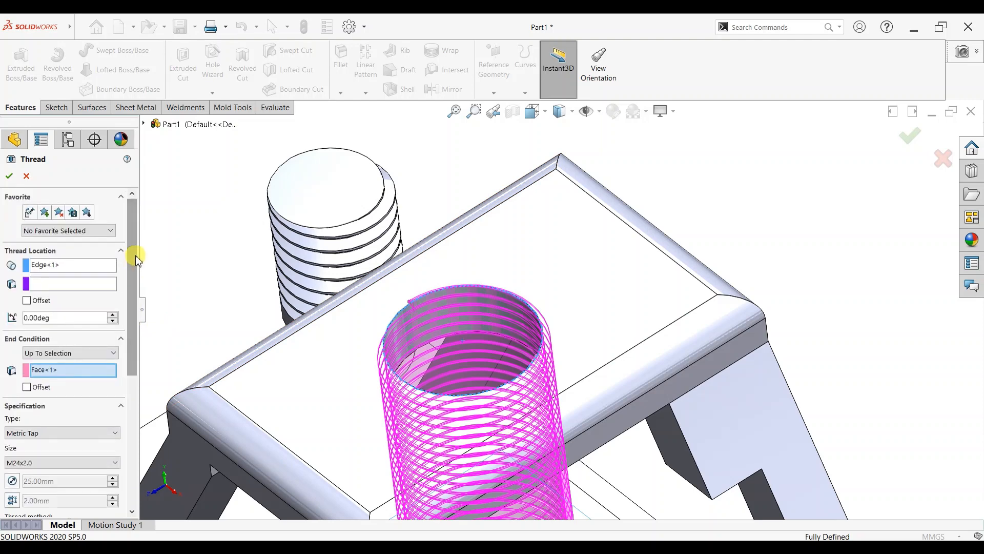
click(42, 301)
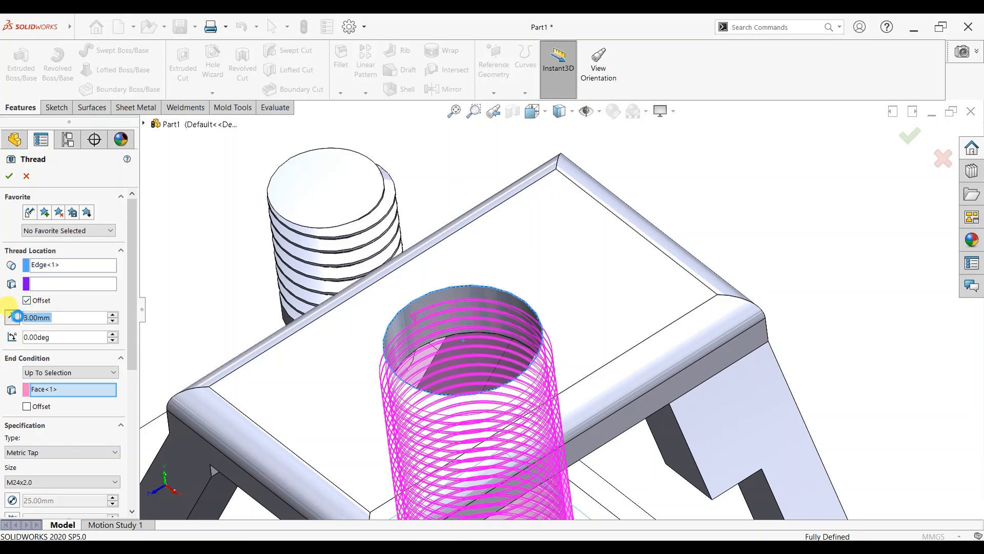
click(15, 317)
click(9, 176)
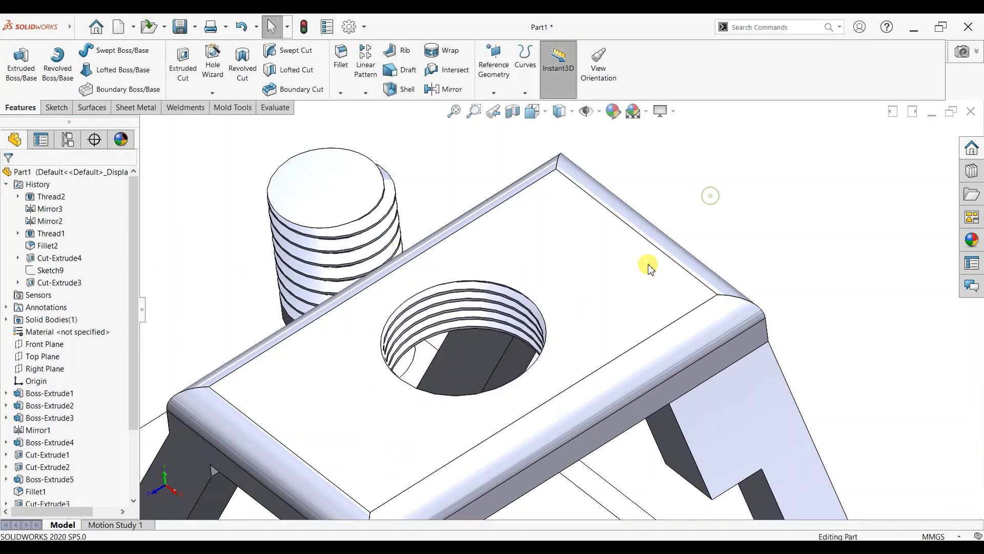
Examine the threaded holes in the top plate and base and the finished bracket from below, the side and an angled view.
scroll(550, 378, up, 6)
middle_drag(548, 393, 543, 209)
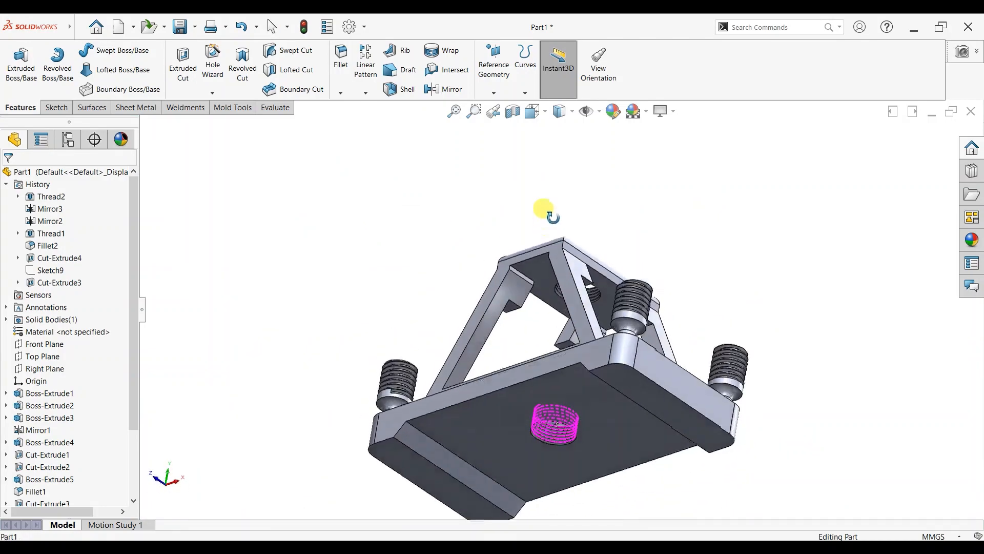
mouse_move(725, 405)
middle_down()
mouse_move(637, 369)
mouse_move(699, 381)
mouse_move(655, 503)
mouse_move(571, 497)
mouse_move(598, 435)
mouse_move(713, 420)
middle_up()
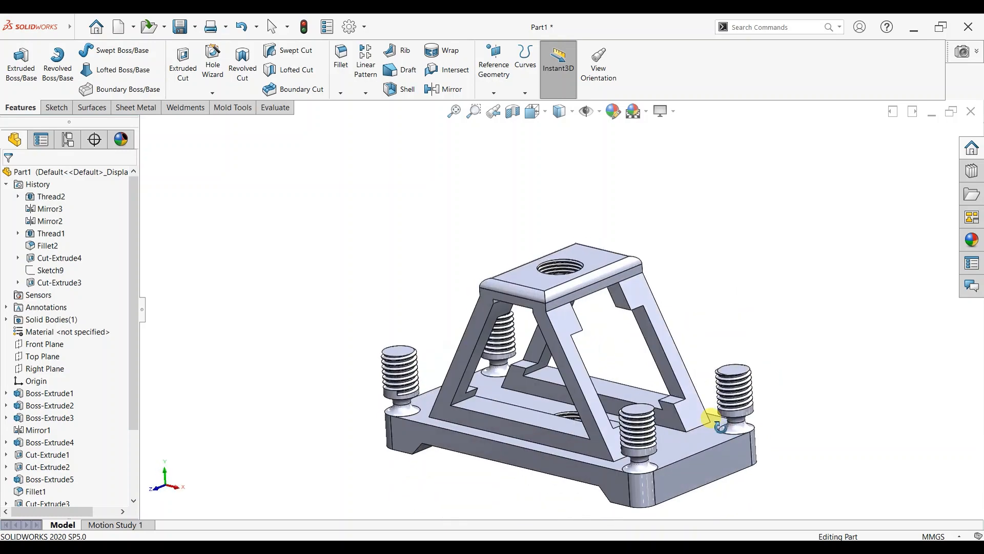
scroll(805, 431, down, 3)
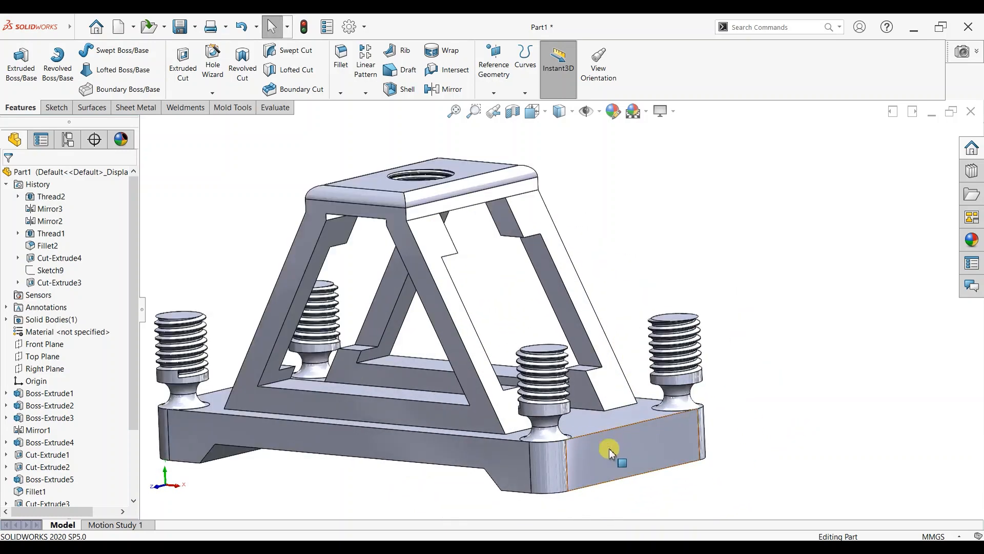
scroll(605, 454, up, 2)
middle_drag(744, 297, 693, 340)
scroll(693, 339, up, 2)
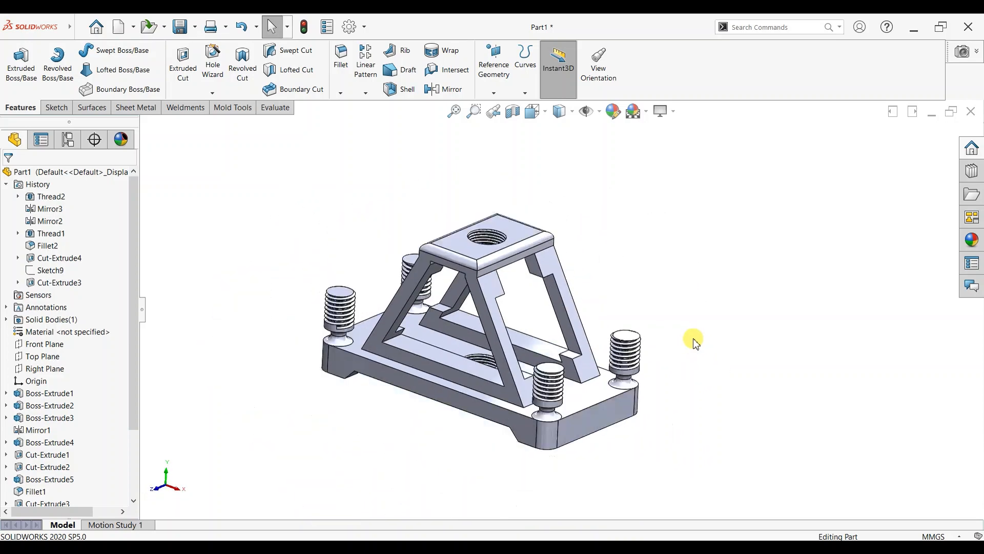
key(space)
click(446, 333)
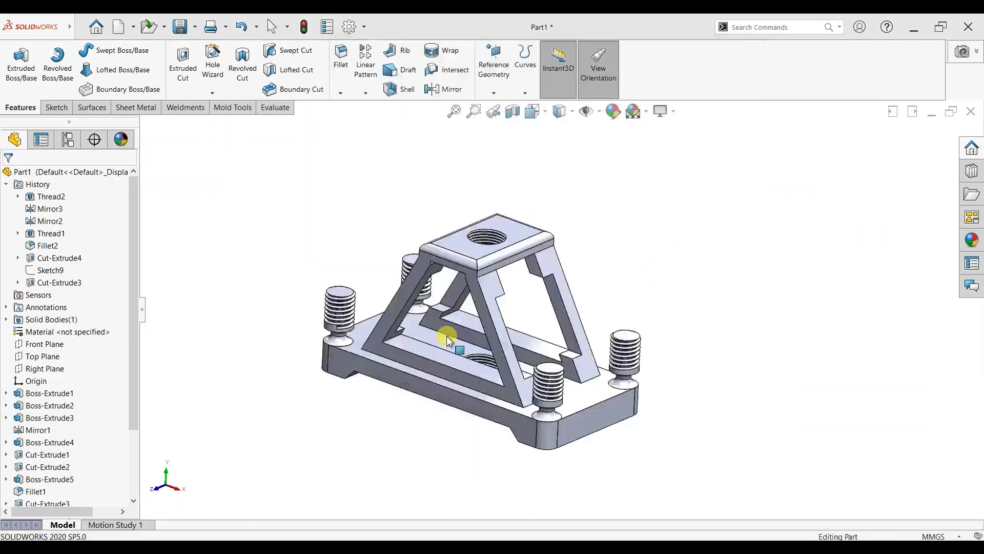